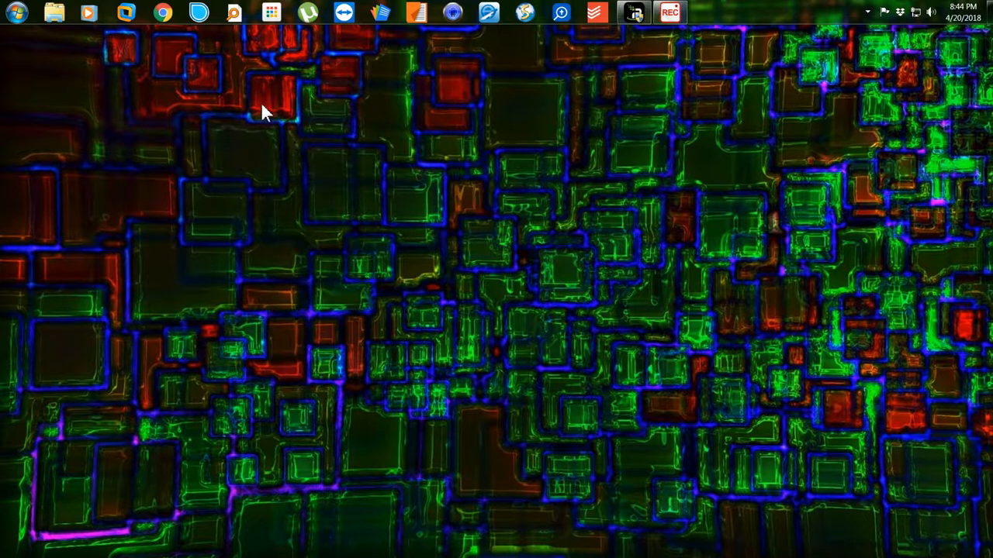
Open a new Chrome window and go to canva.com.
{"action": "left_click", "coordinate": [165, 22]}
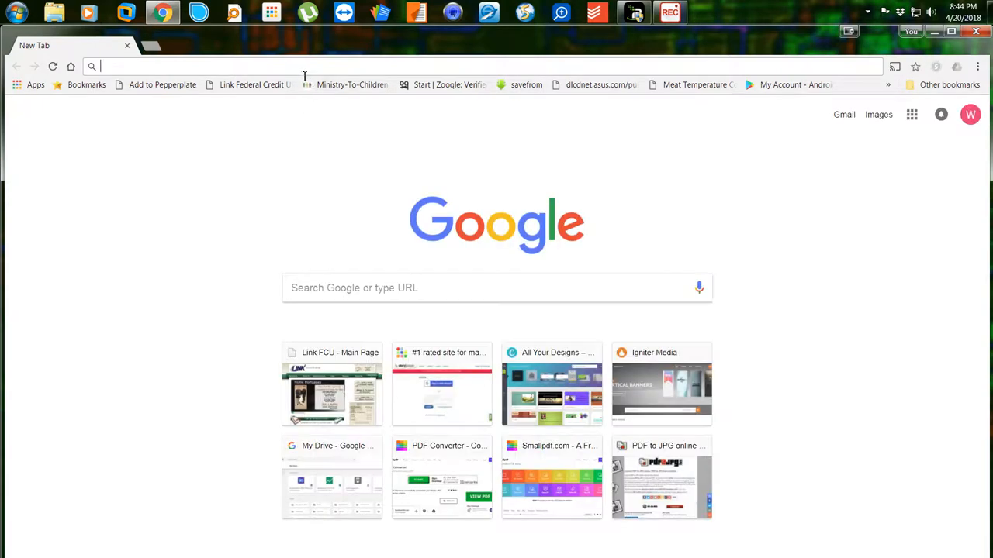
{"action": "type", "text": "canva.com"}
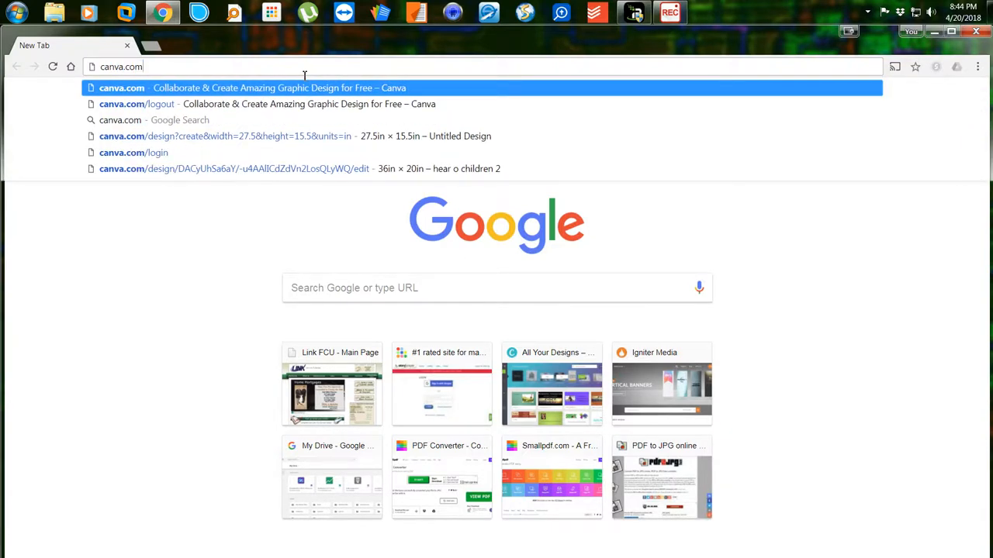
{"action": "key", "text": "Return"}
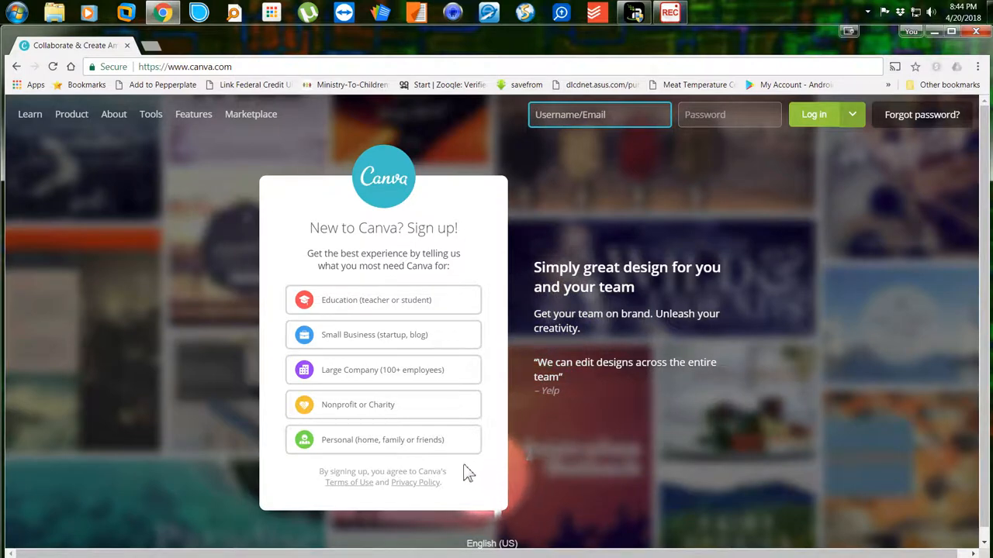
Abandon the sign-up flow and log in with the account's e-mail address and password.
{"action": "left_click", "coordinate": [349, 448]}
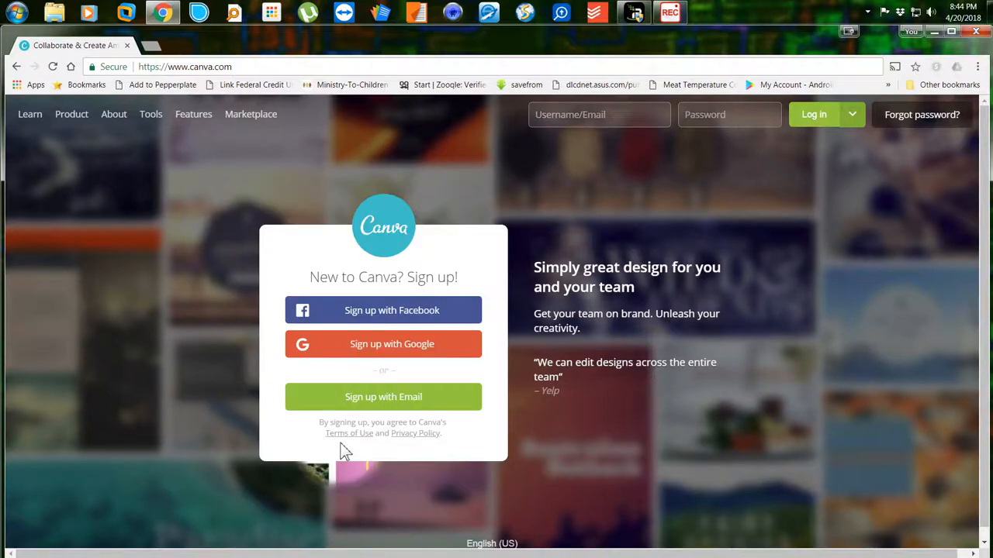
{"action": "left_click", "coordinate": [354, 410]}
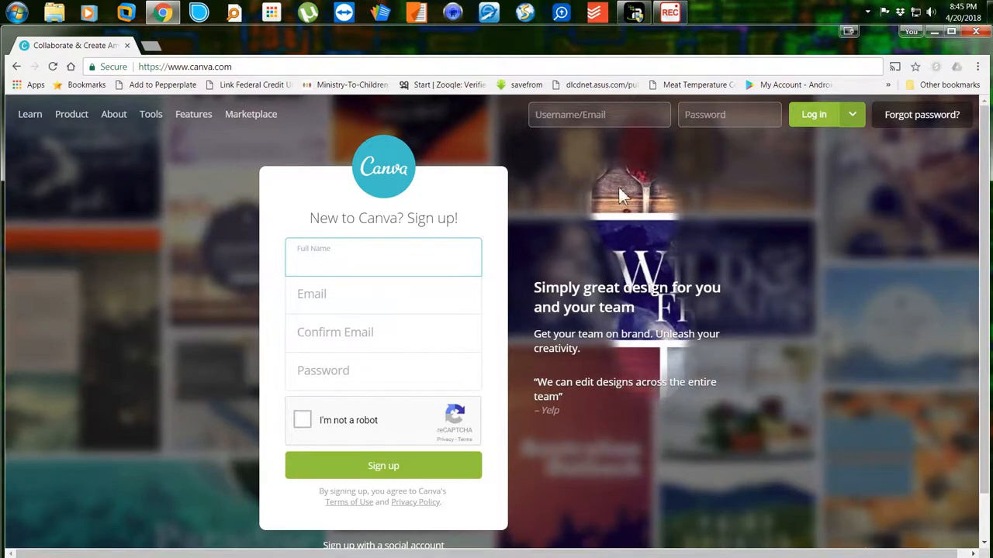
{"action": "left_click", "coordinate": [624, 124]}
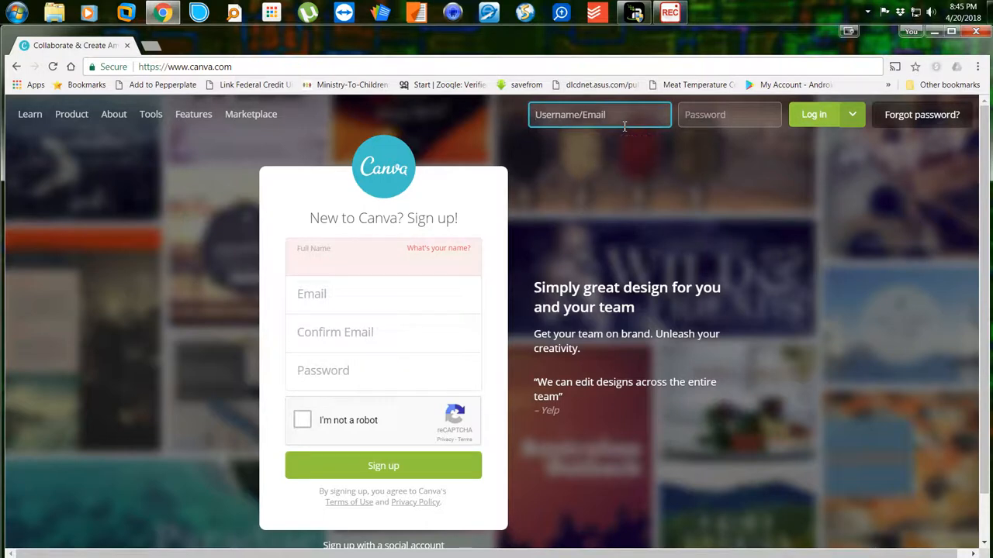
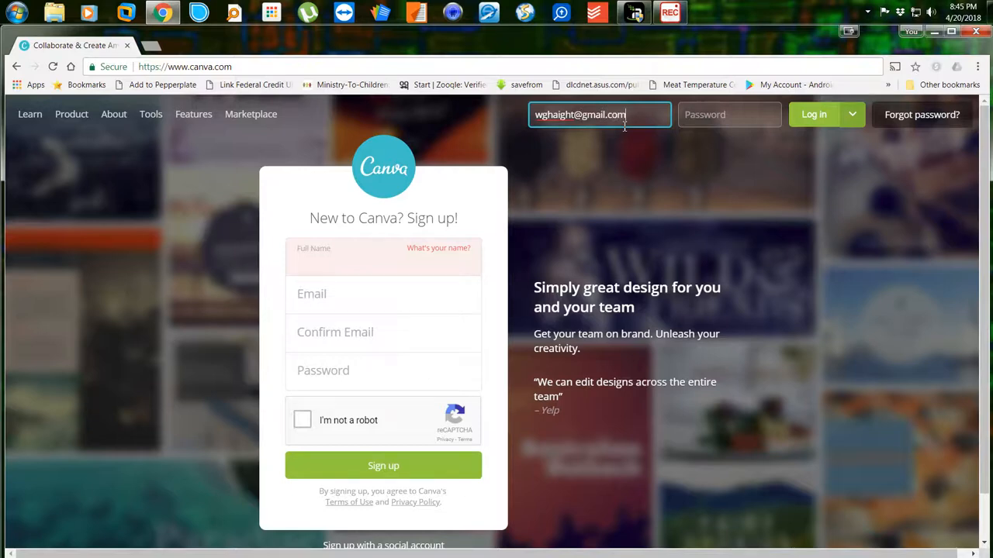
{"action": "key", "text": "Tab"}
{"action": "type", "text": "***"}
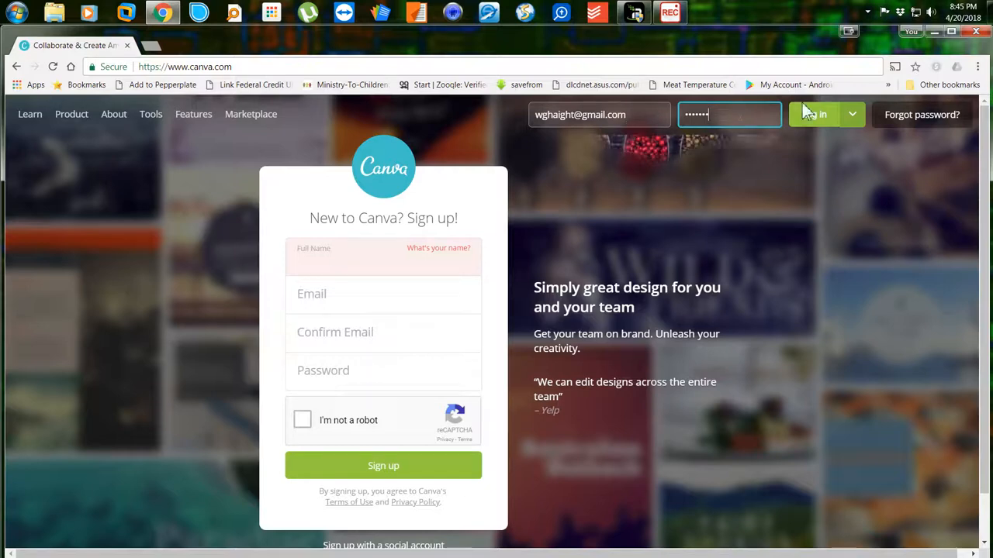
{"action": "left_click", "coordinate": [831, 120]}
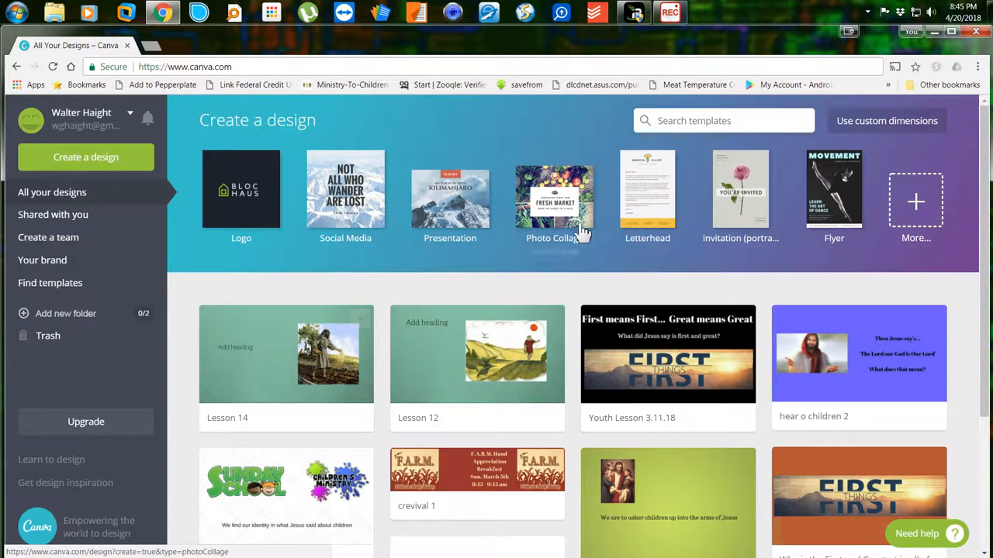
Enter custom design dimensions of 27.5 in wide by 15.5 in high.
{"action": "left_click", "coordinate": [893, 126]}
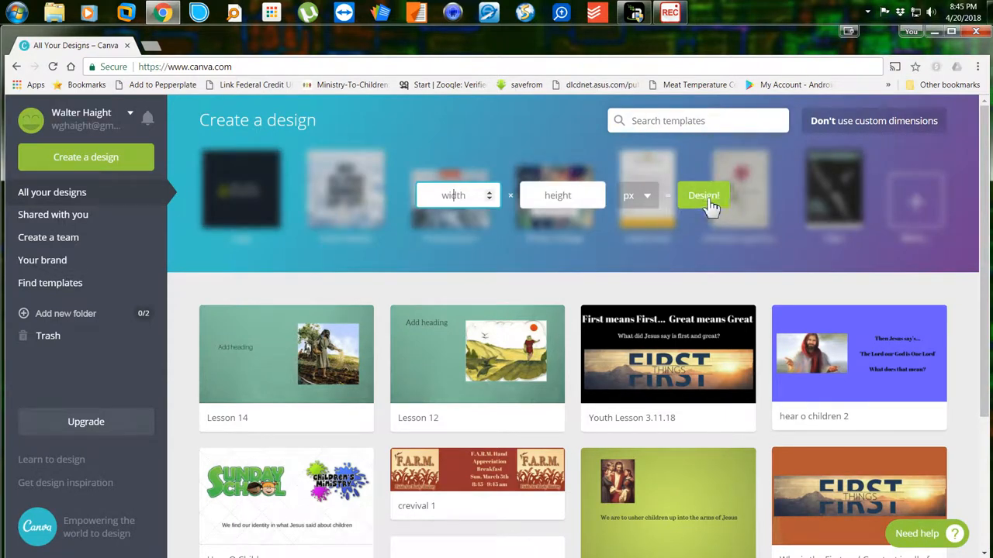
{"action": "left_click", "coordinate": [643, 198]}
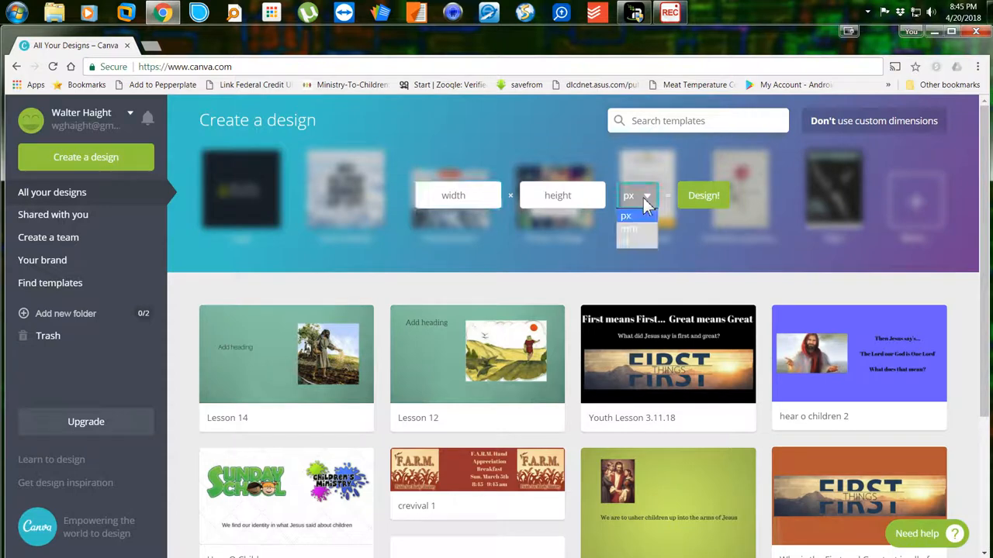
{"action": "left_click", "coordinate": [628, 242]}
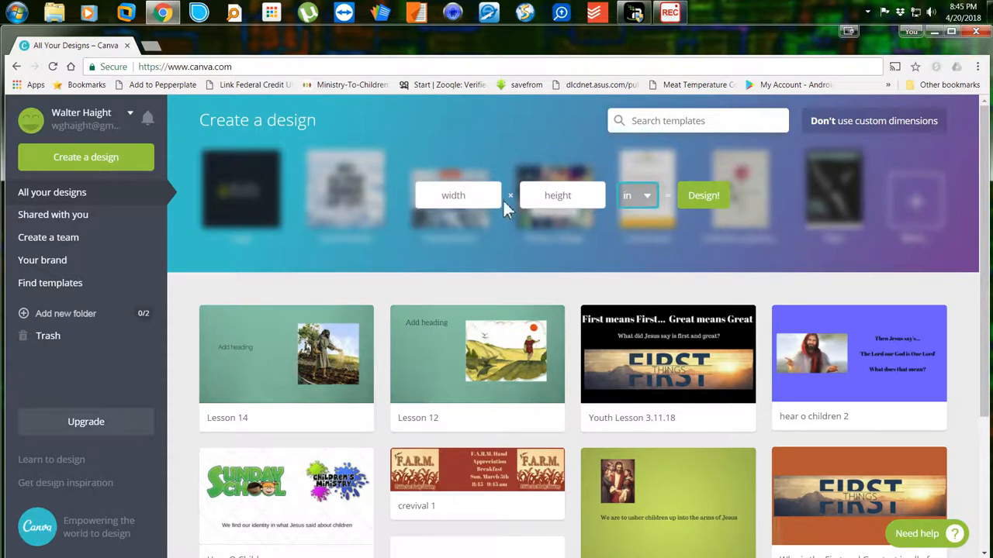
{"action": "left_click", "coordinate": [475, 202]}
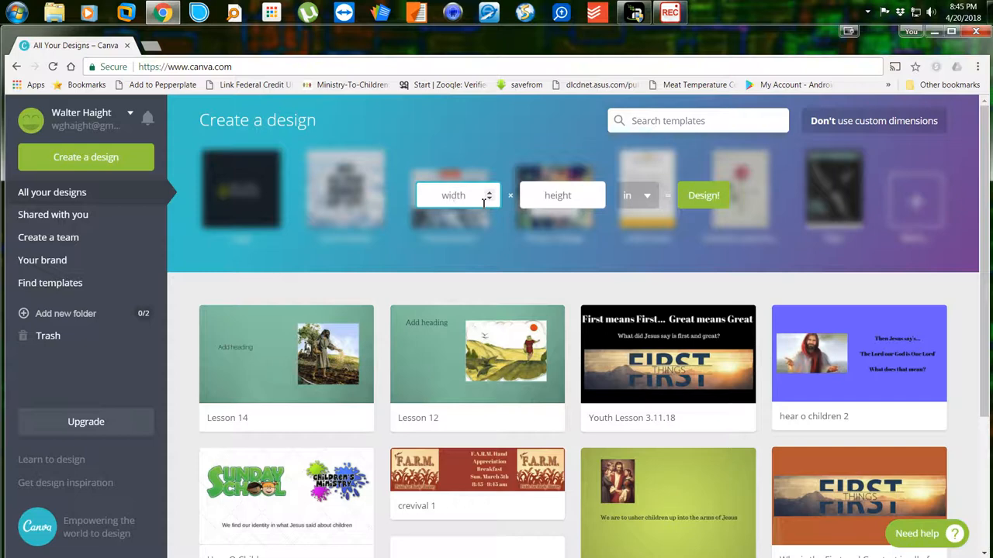
{"action": "type", "text": "27.5"}
{"action": "key", "text": "Tab"}
{"action": "type", "text": "1"}
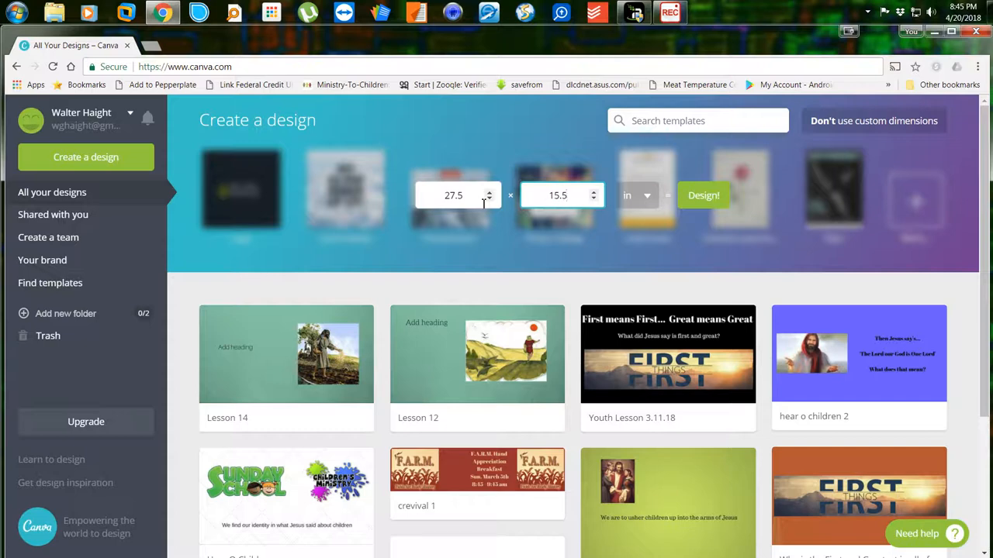
{"action": "type", "text": "5.5"}
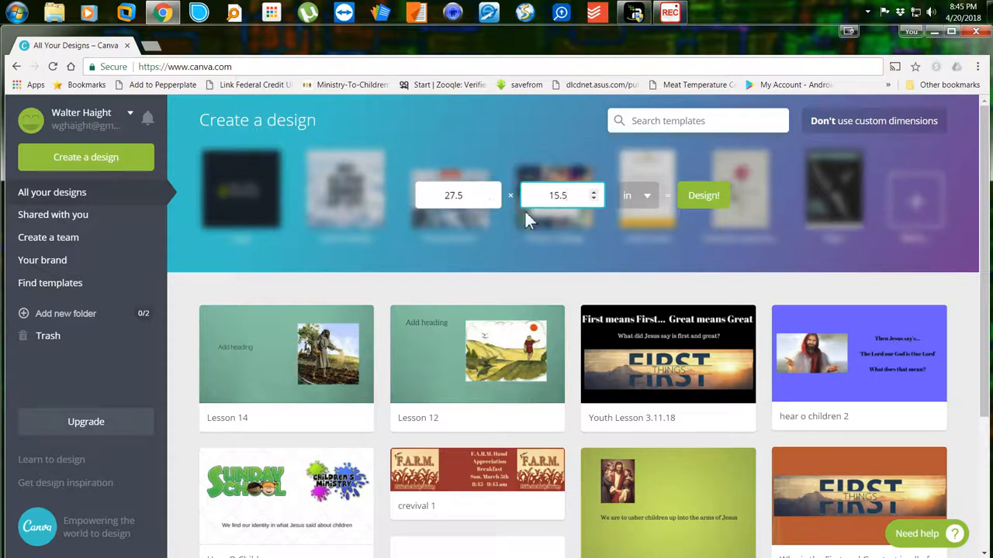
Create the blank 27.5 × 15.5 in design and show the Elements panel.
{"action": "left_click", "coordinate": [709, 200]}
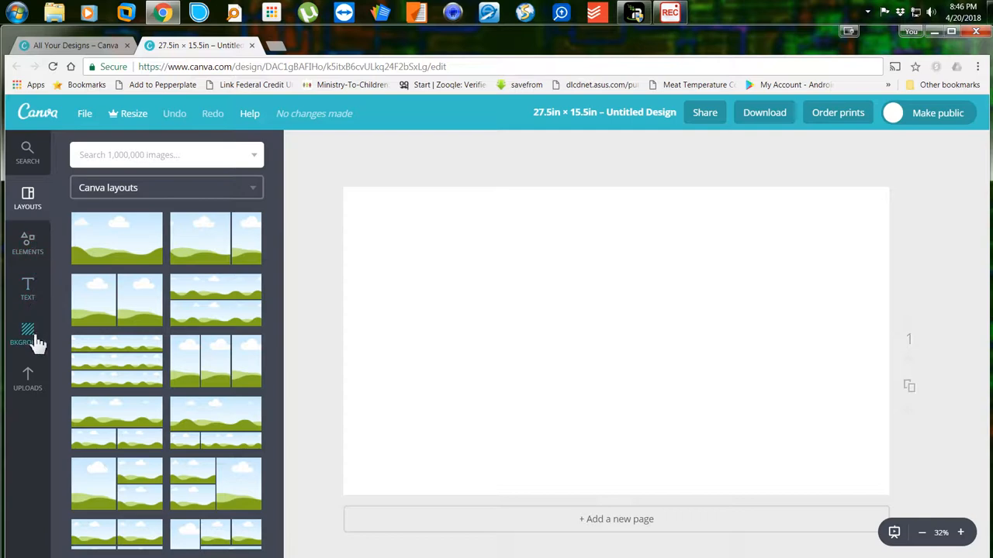
{"action": "left_click", "coordinate": [34, 259]}
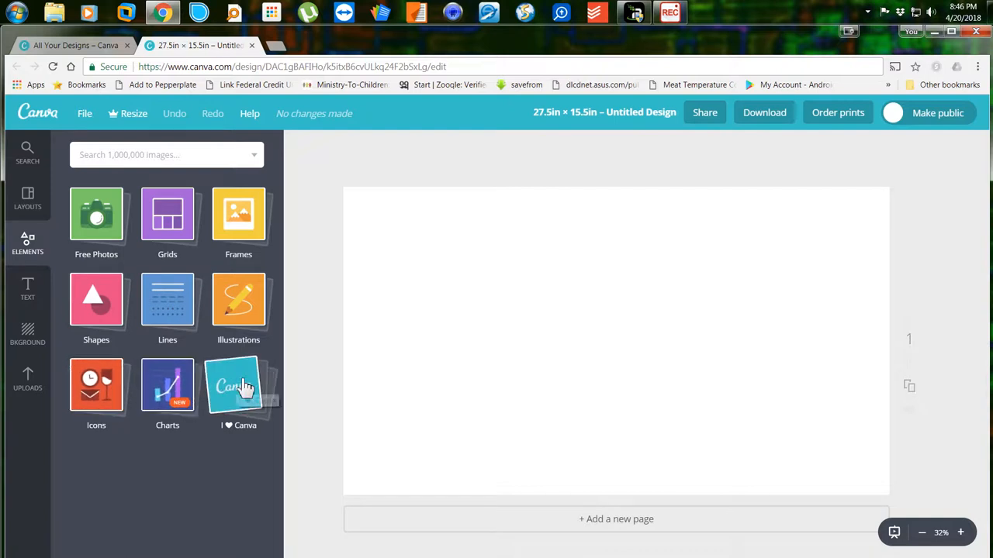
Set the page background to a new custom dark orange-brown document colour (about b0550c).
{"action": "left_click", "coordinate": [31, 335]}
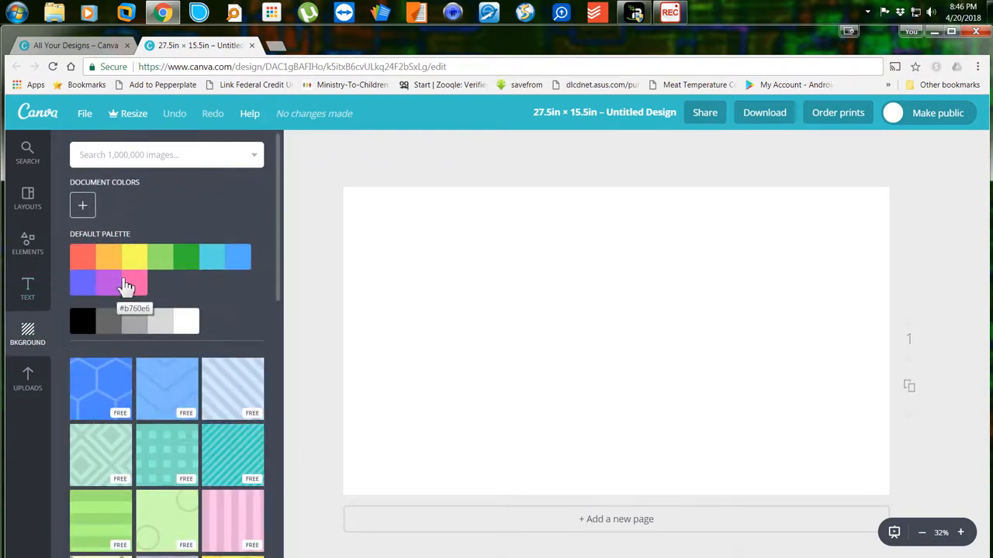
{"action": "left_click", "coordinate": [85, 207]}
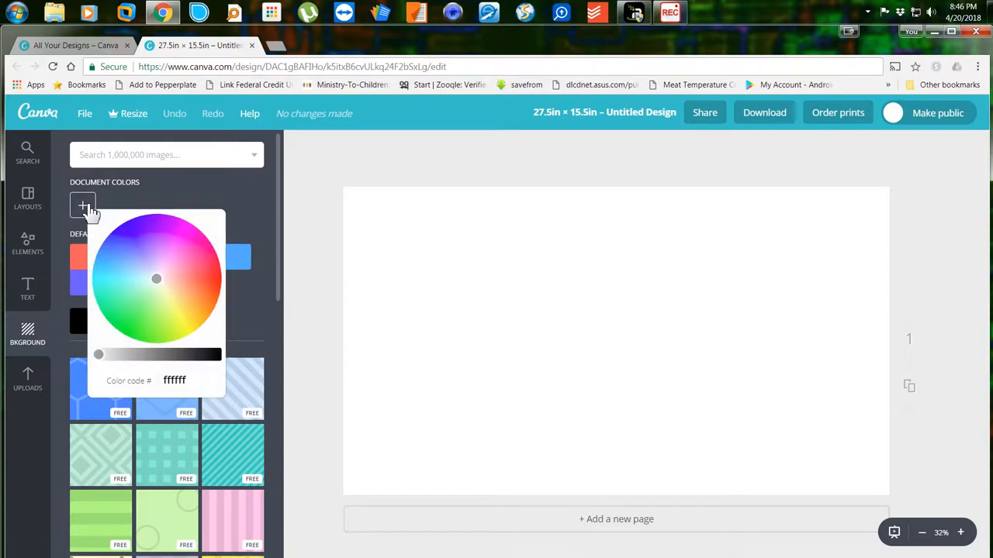
{"action": "left_click_drag", "start_coordinate": [172, 291], "coordinate": [214, 311]}
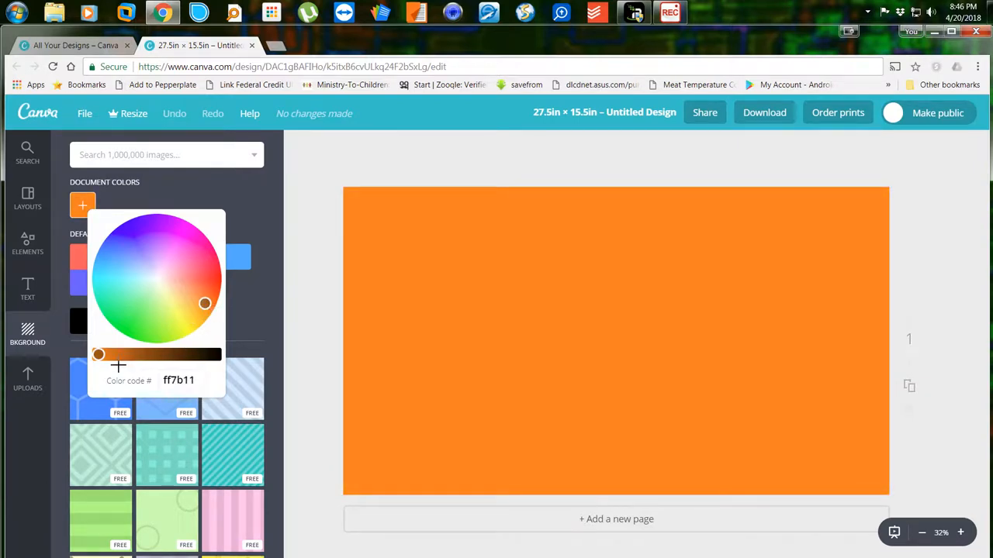
{"action": "mouse_move", "coordinate": [99, 355]}
{"action": "left_mouse_down"}
{"action": "mouse_move", "coordinate": [186, 355]}
{"action": "mouse_move", "coordinate": [117, 355]}
{"action": "left_mouse_up"}
{"action": "left_click", "coordinate": [246, 319]}
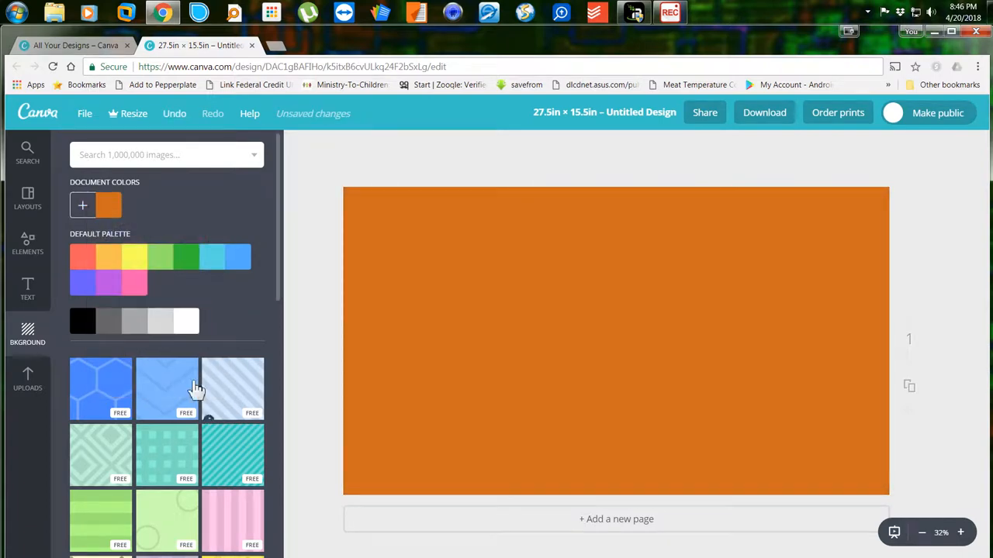
Apply the light orange pattern of faint overlapping circles as the page background.
{"action": "scroll", "coordinate": [190, 388], "scroll_direction": "down", "scroll_amount": 3}
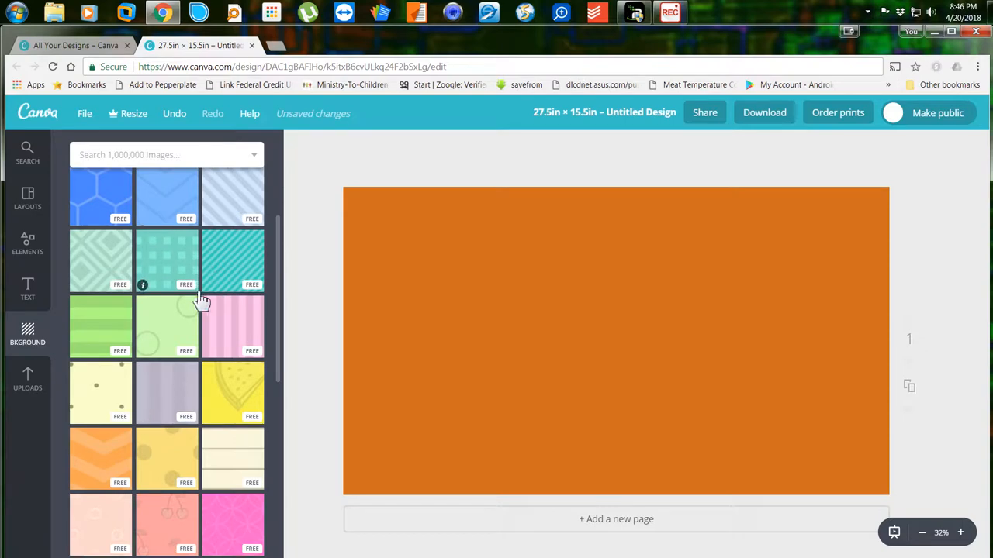
{"action": "scroll", "coordinate": [195, 426], "scroll_direction": "down", "scroll_amount": 2}
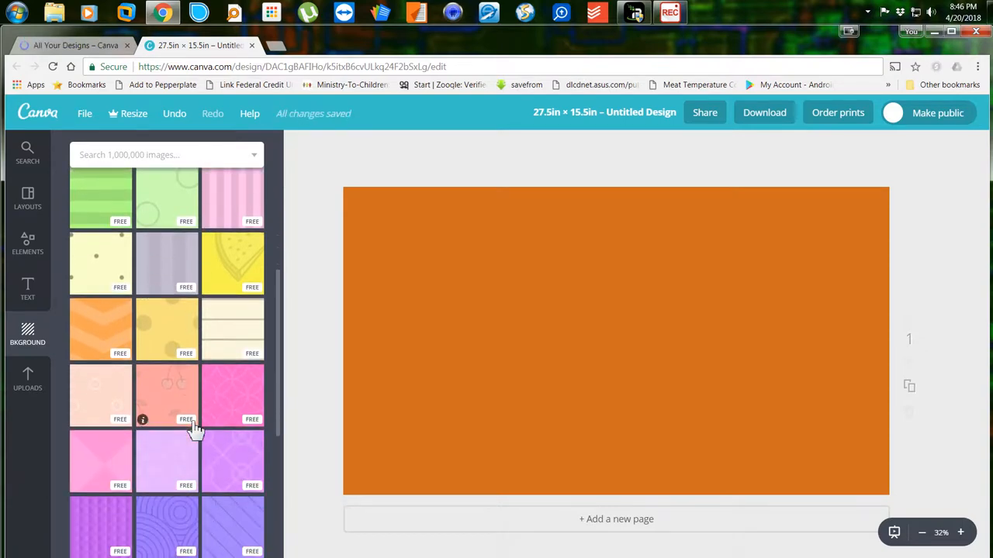
{"action": "scroll", "coordinate": [195, 426], "scroll_direction": "down", "scroll_amount": 3}
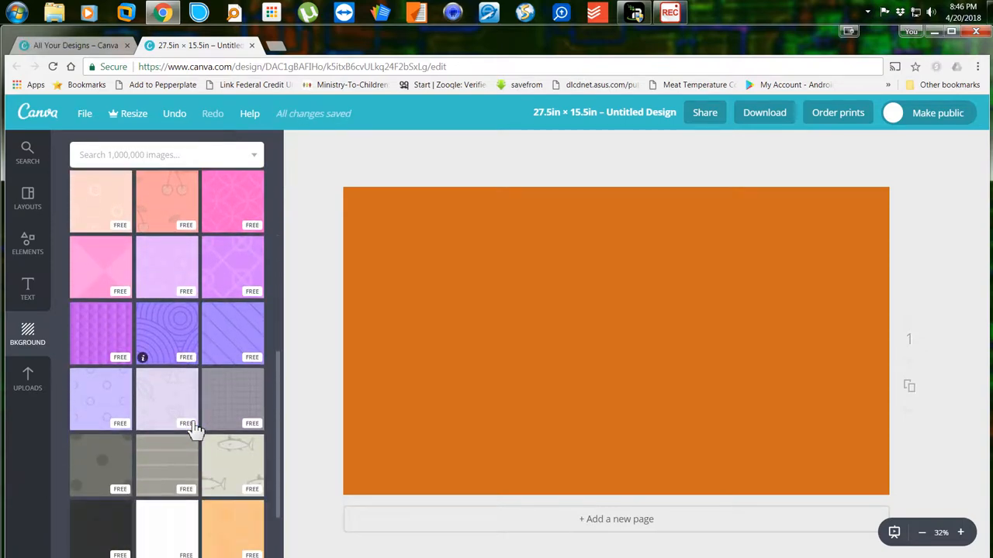
{"action": "scroll", "coordinate": [195, 426], "scroll_direction": "down", "scroll_amount": 1}
{"action": "scroll", "coordinate": [195, 426], "scroll_direction": "down", "scroll_amount": 1}
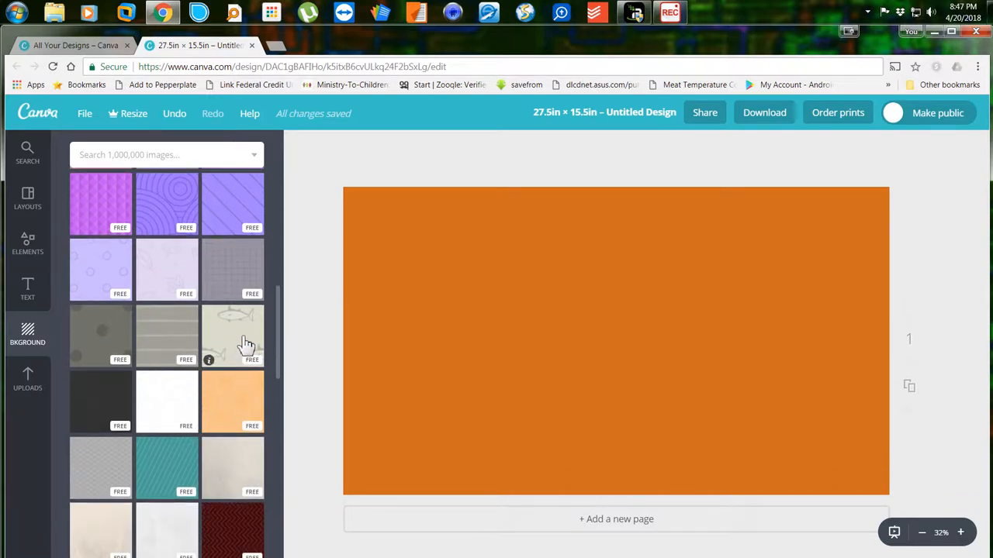
{"action": "left_click", "coordinate": [233, 403]}
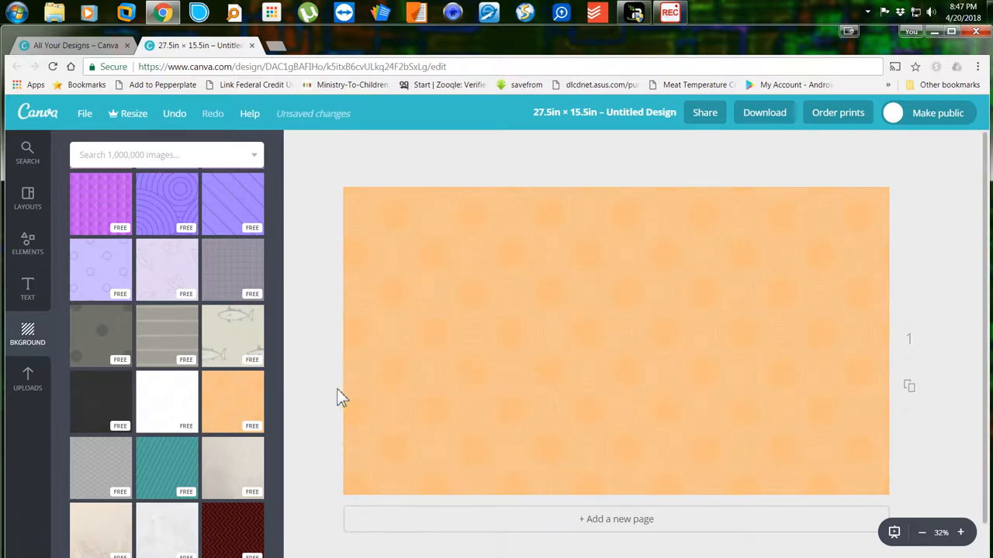
Browse further background options, then bring up the Text panel.
{"action": "scroll", "coordinate": [222, 414], "scroll_direction": "down", "scroll_amount": 3}
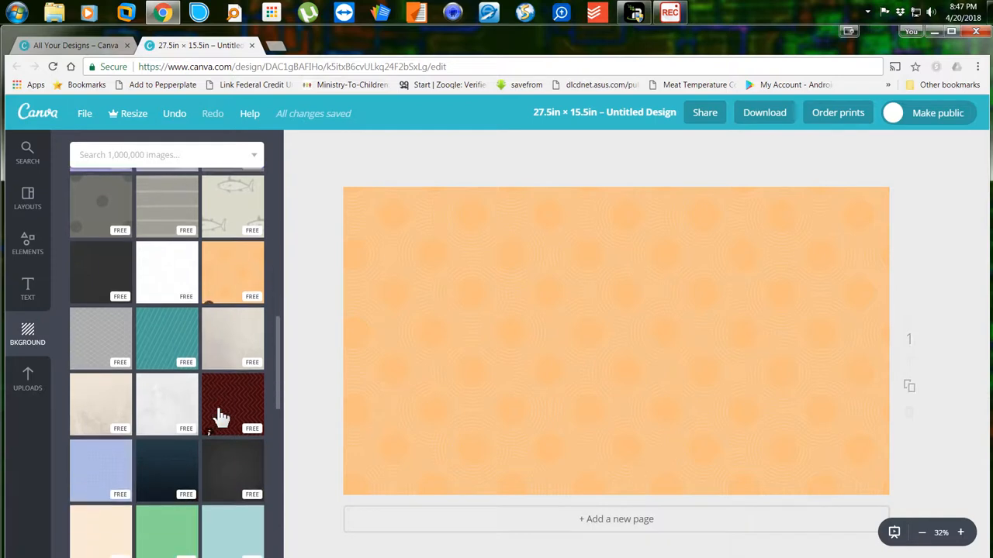
{"action": "scroll", "coordinate": [221, 416], "scroll_direction": "down", "scroll_amount": 5}
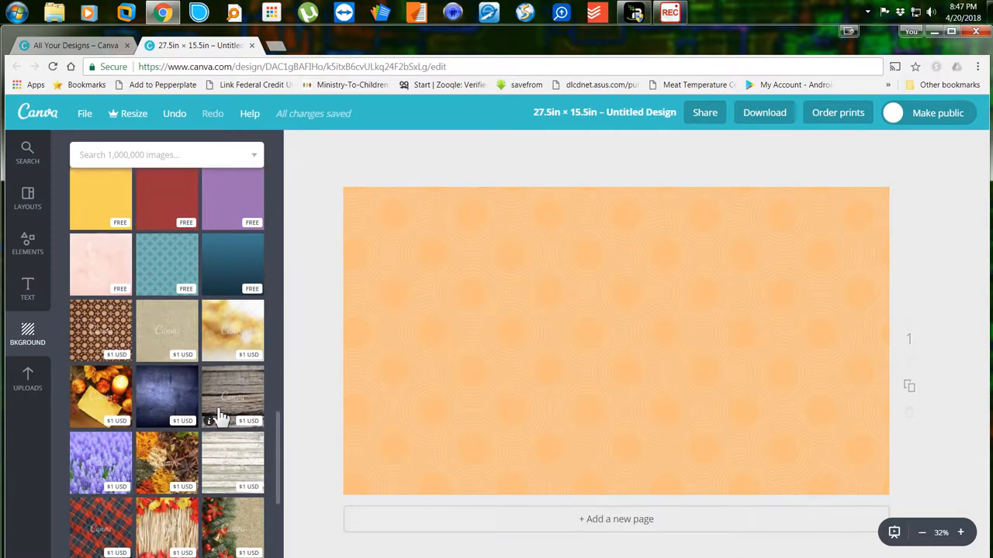
{"action": "scroll", "coordinate": [222, 417], "scroll_direction": "down", "scroll_amount": 3}
{"action": "scroll", "coordinate": [222, 416], "scroll_direction": "down", "scroll_amount": 4}
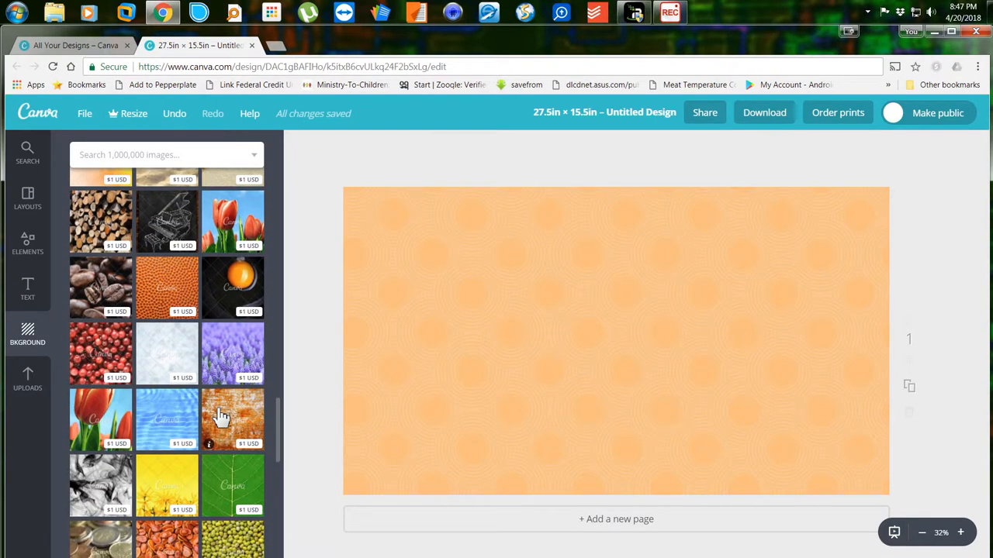
{"action": "scroll", "coordinate": [222, 417], "scroll_direction": "down", "scroll_amount": 10}
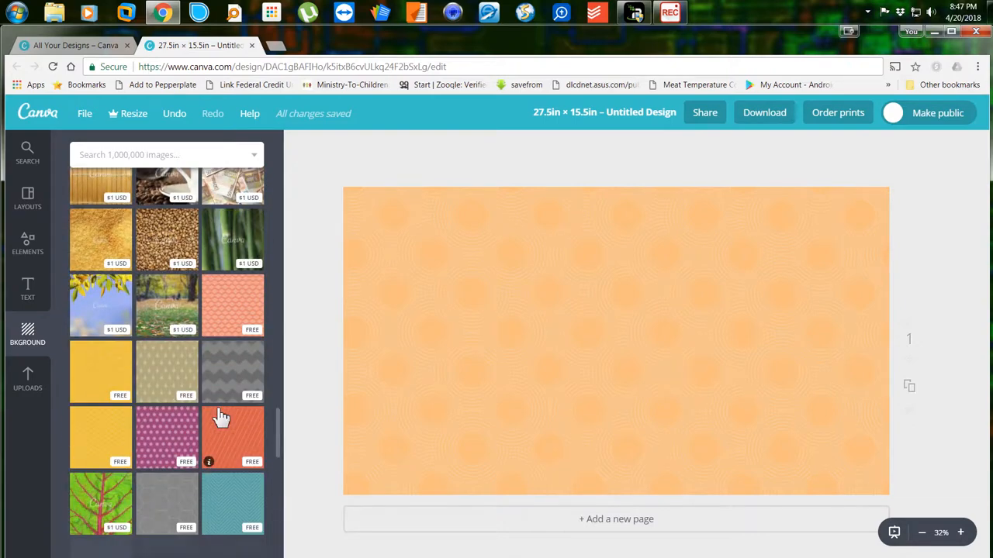
{"action": "scroll", "coordinate": [222, 417], "scroll_direction": "down", "scroll_amount": 3}
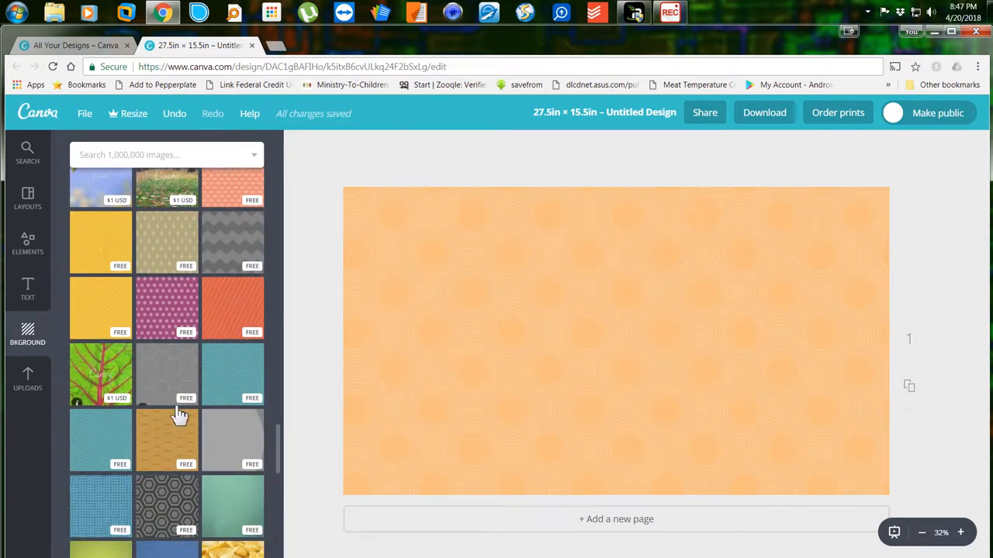
{"action": "scroll", "coordinate": [211, 411], "scroll_direction": "down", "scroll_amount": 3}
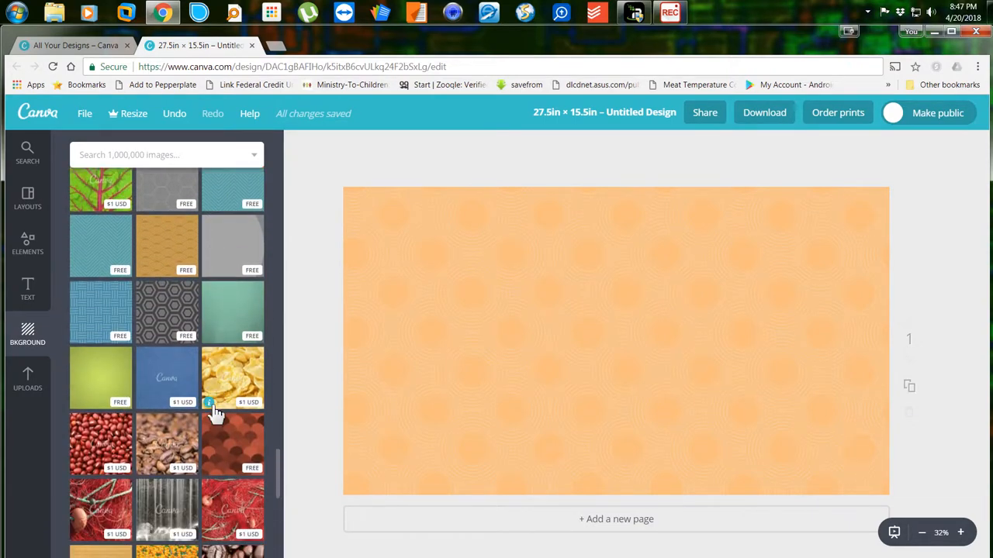
{"action": "scroll", "coordinate": [215, 415], "scroll_direction": "down", "scroll_amount": 10}
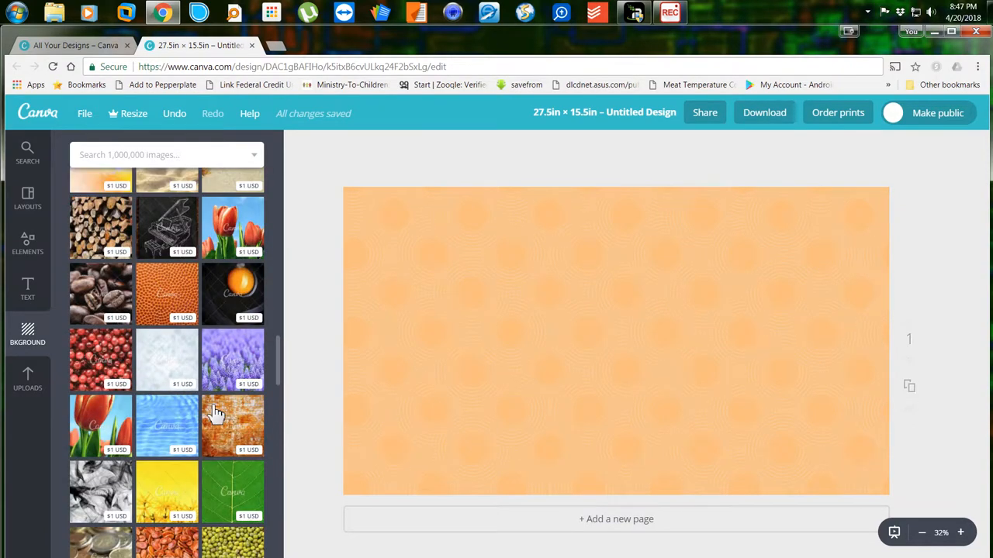
{"action": "scroll", "coordinate": [216, 415], "scroll_direction": "up", "scroll_amount": 10}
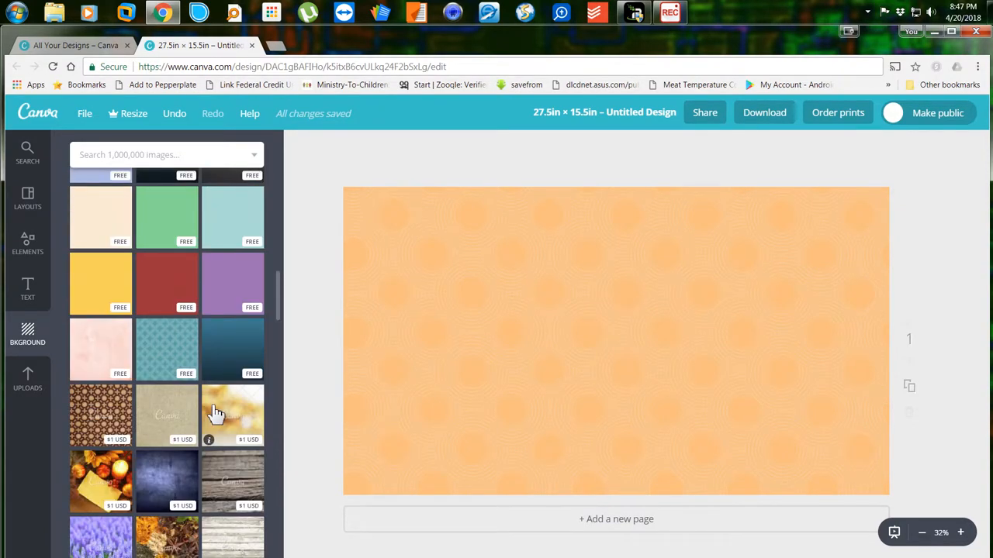
{"action": "scroll", "coordinate": [216, 415], "scroll_direction": "up", "scroll_amount": 10}
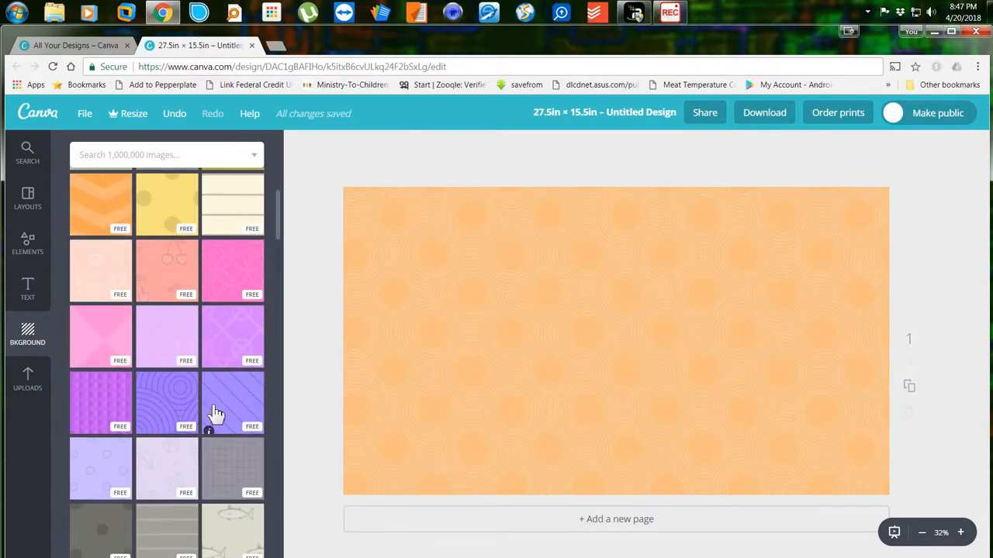
{"action": "scroll", "coordinate": [215, 415], "scroll_direction": "up", "scroll_amount": 3}
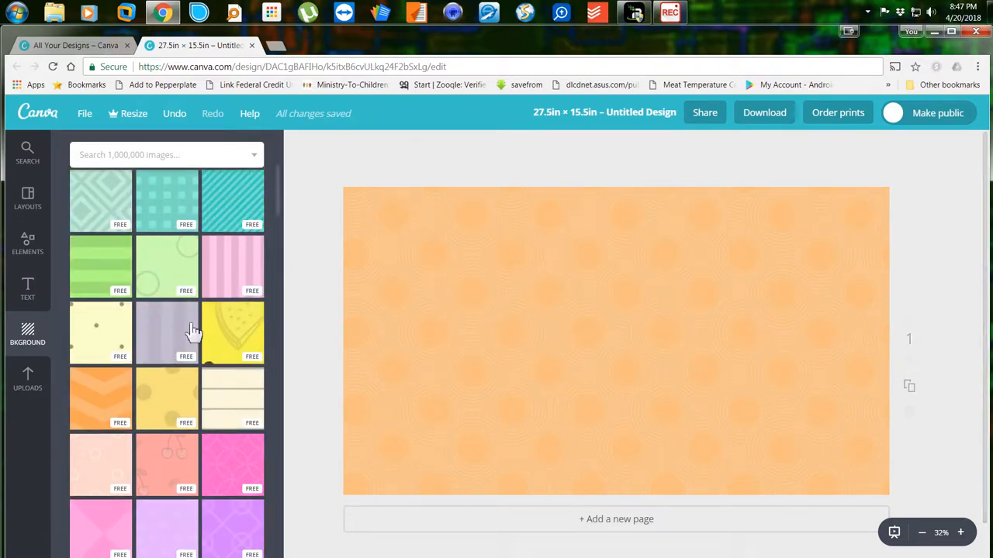
{"action": "left_click", "coordinate": [41, 295]}
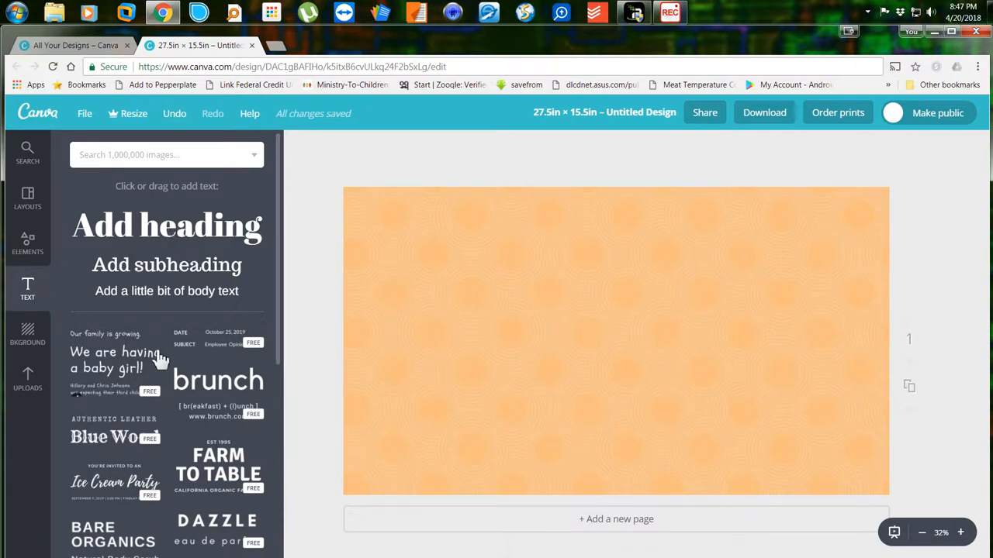
Add an 'Add heading' text box and change its font to Droid Serif.
{"action": "scroll", "coordinate": [155, 353], "scroll_direction": "down", "scroll_amount": 4}
{"action": "scroll", "coordinate": [151, 357], "scroll_direction": "up", "scroll_amount": 2}
{"action": "scroll", "coordinate": [151, 349], "scroll_direction": "up", "scroll_amount": 3}
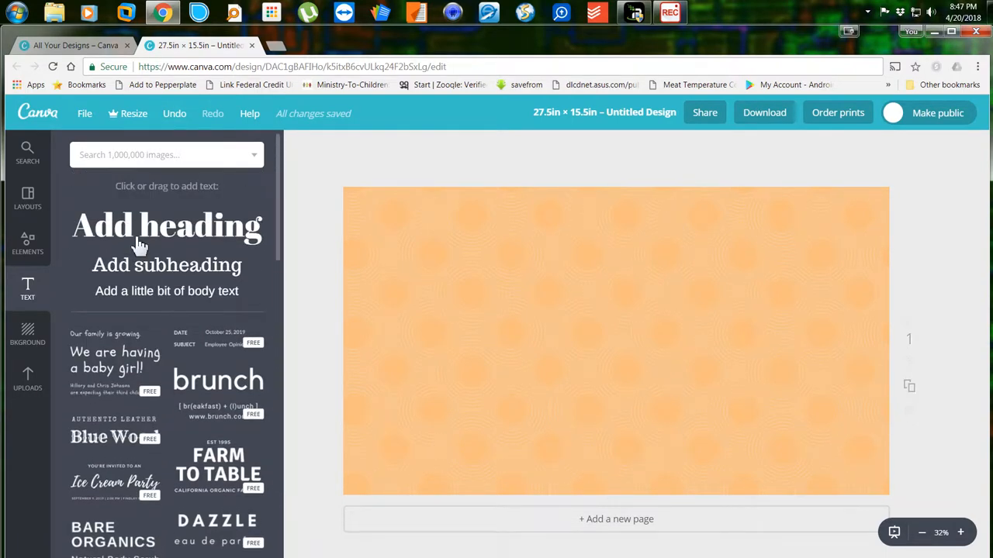
{"action": "left_click", "coordinate": [156, 232]}
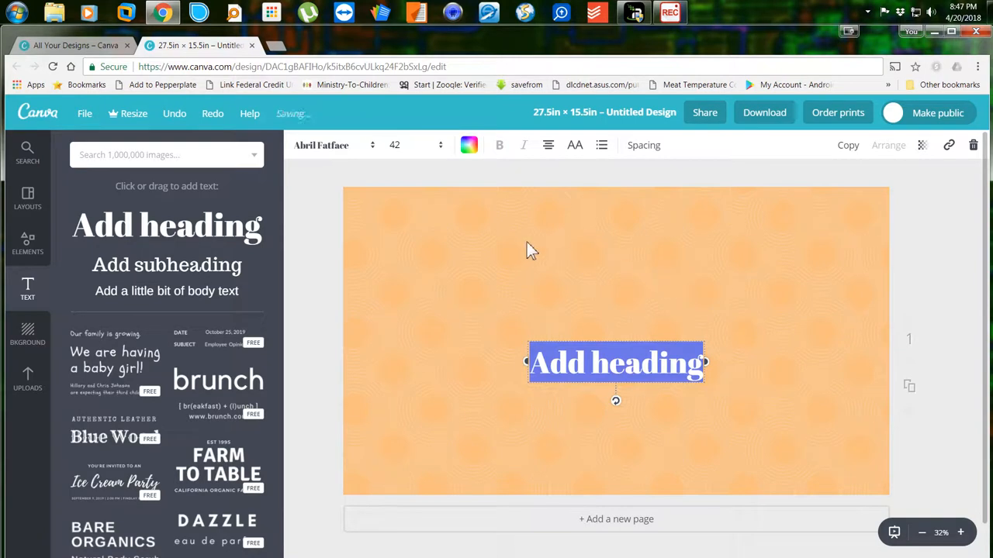
{"action": "left_click", "coordinate": [332, 149]}
{"action": "scroll", "coordinate": [363, 284], "scroll_direction": "down", "scroll_amount": 10}
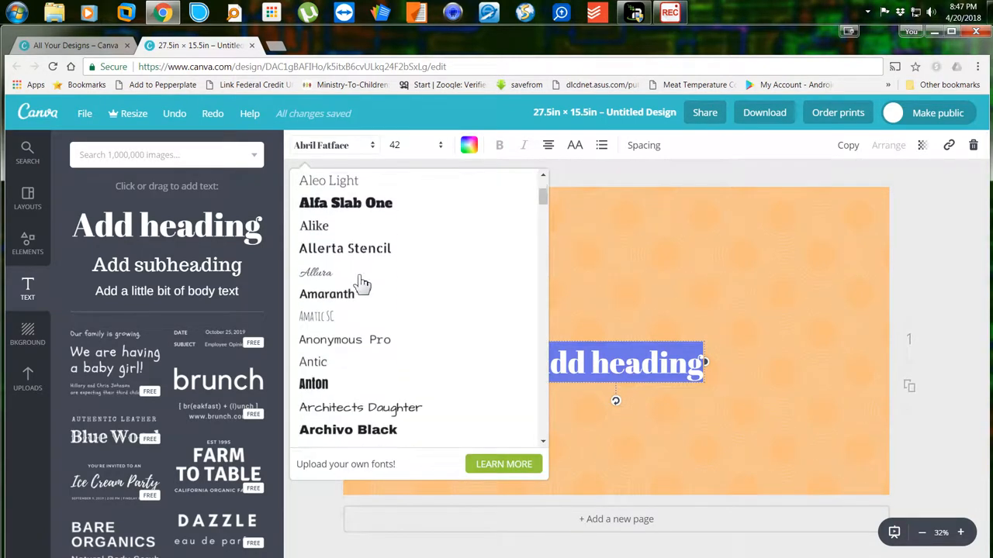
{"action": "scroll", "coordinate": [363, 285], "scroll_direction": "down", "scroll_amount": 5}
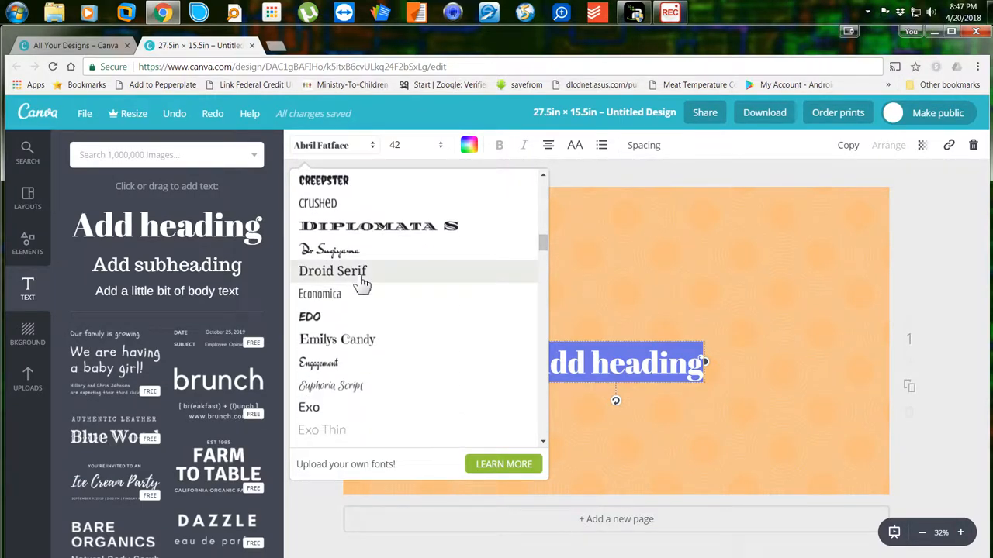
{"action": "left_click", "coordinate": [360, 283]}
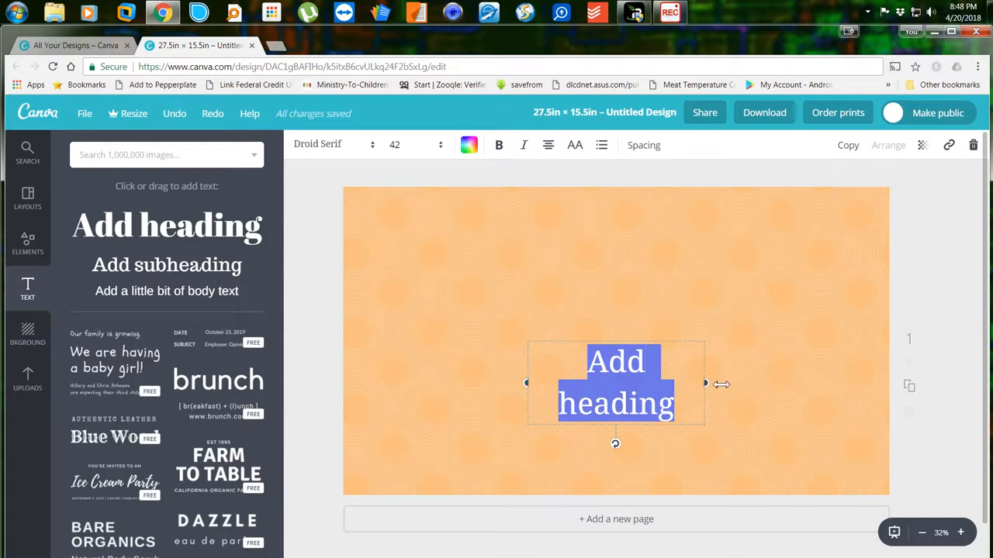
Widen the heading onto one line, move it near the top-left, and show the Uploads panel.
{"action": "left_click_drag", "start_coordinate": [528, 386], "coordinate": [447, 380]}
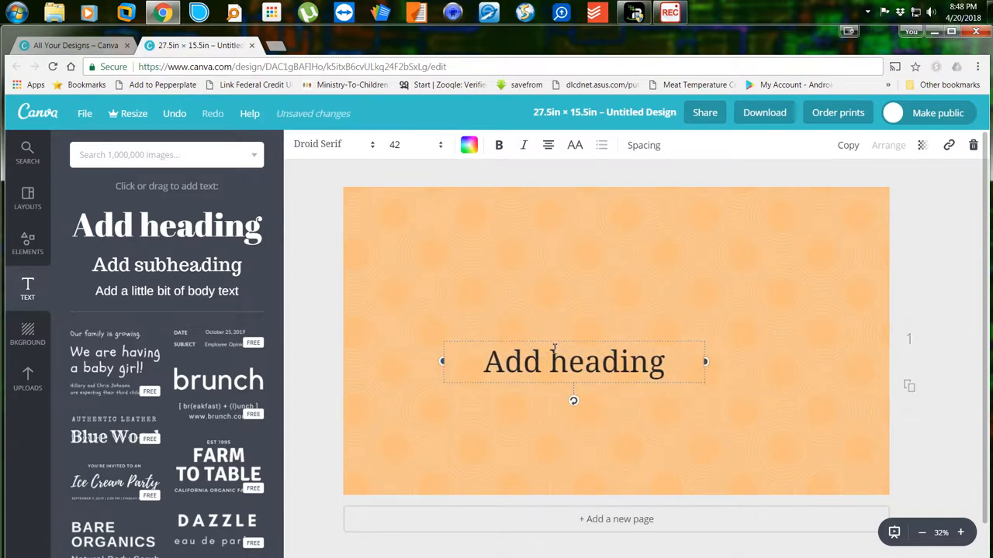
{"action": "left_click_drag", "start_coordinate": [554, 347], "coordinate": [600, 351]}
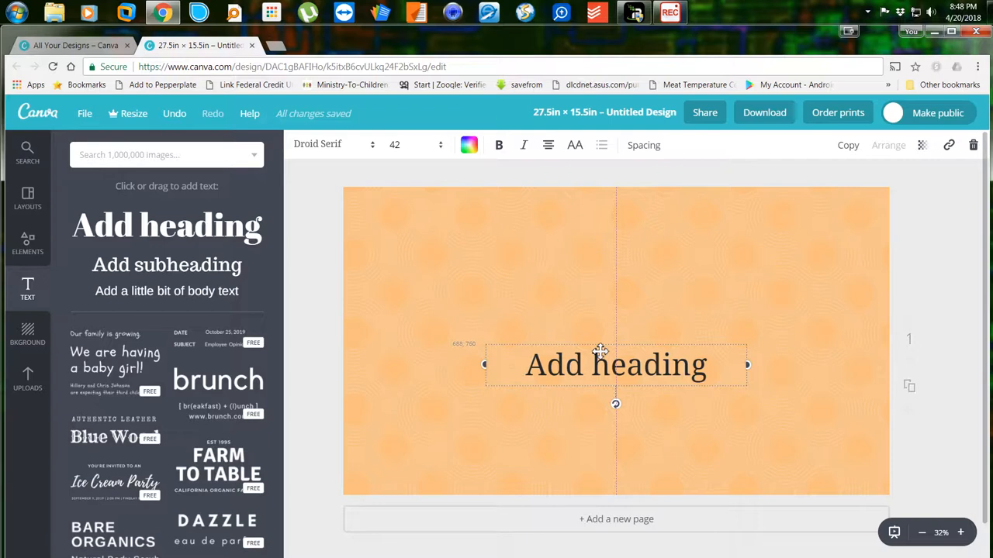
{"action": "left_click_drag", "start_coordinate": [600, 351], "coordinate": [601, 328]}
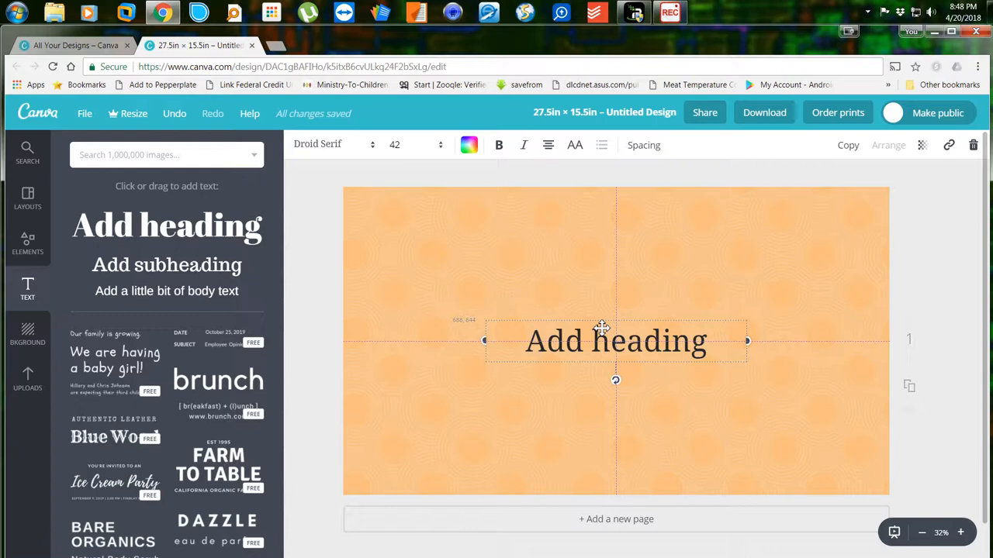
{"action": "left_click_drag", "start_coordinate": [601, 328], "coordinate": [475, 214]}
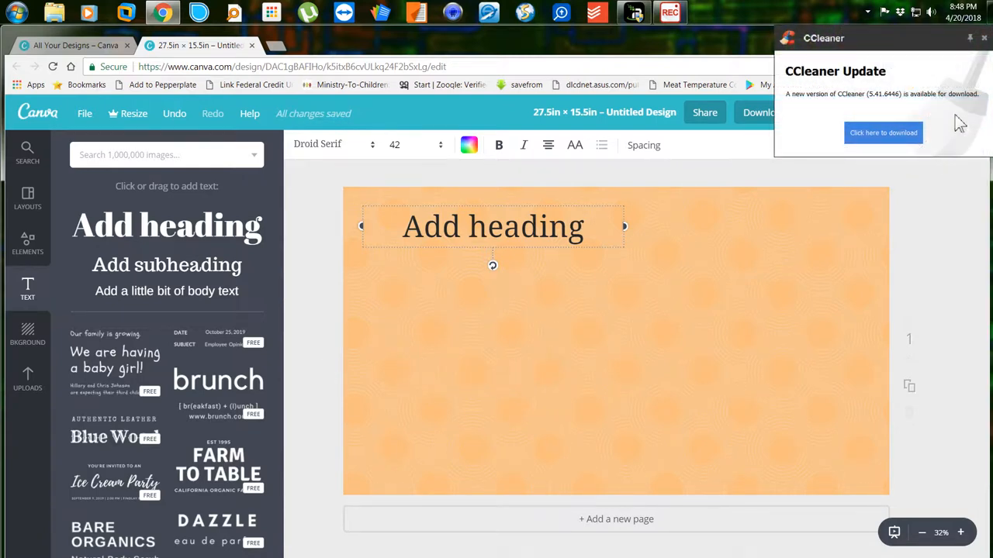
{"action": "left_click", "coordinate": [984, 37]}
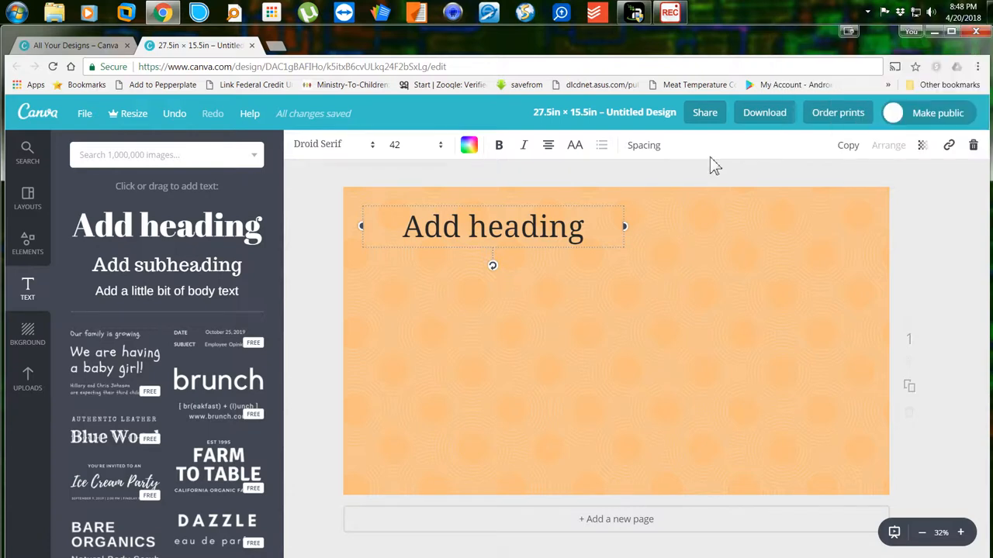
{"action": "left_click", "coordinate": [38, 384]}
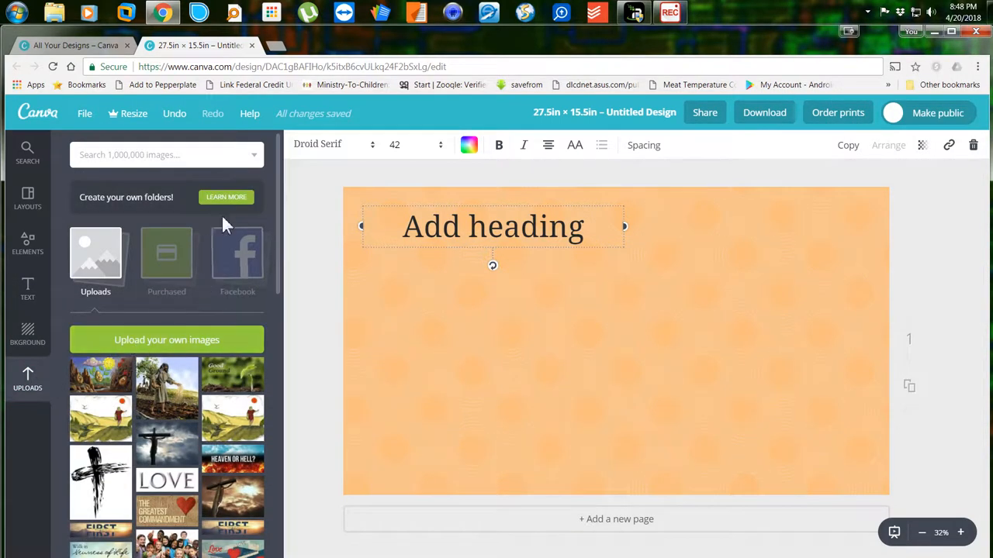
Search Google for 'parable of the sower' in a new tab and view the image results.
{"action": "left_click", "coordinate": [281, 51]}
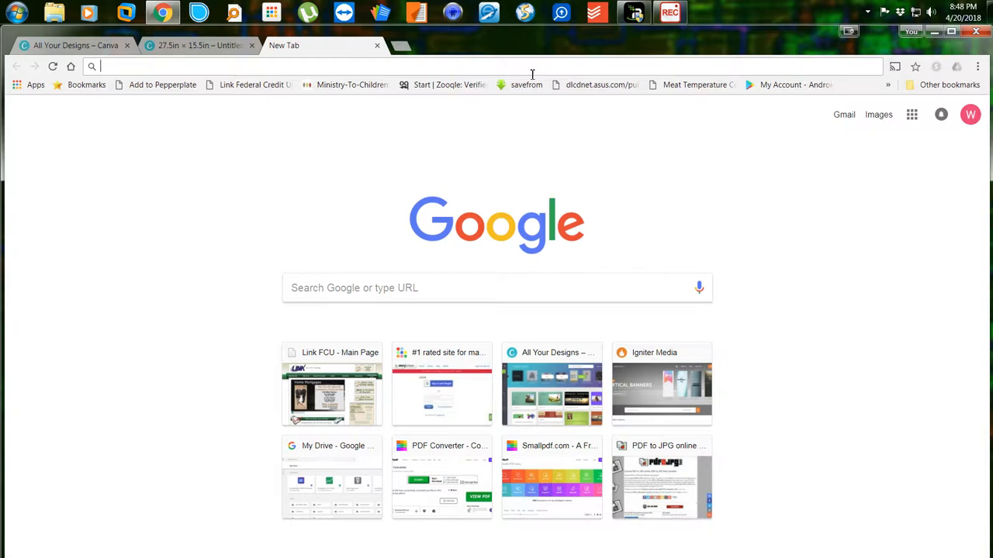
{"action": "type", "text": "paraple"}
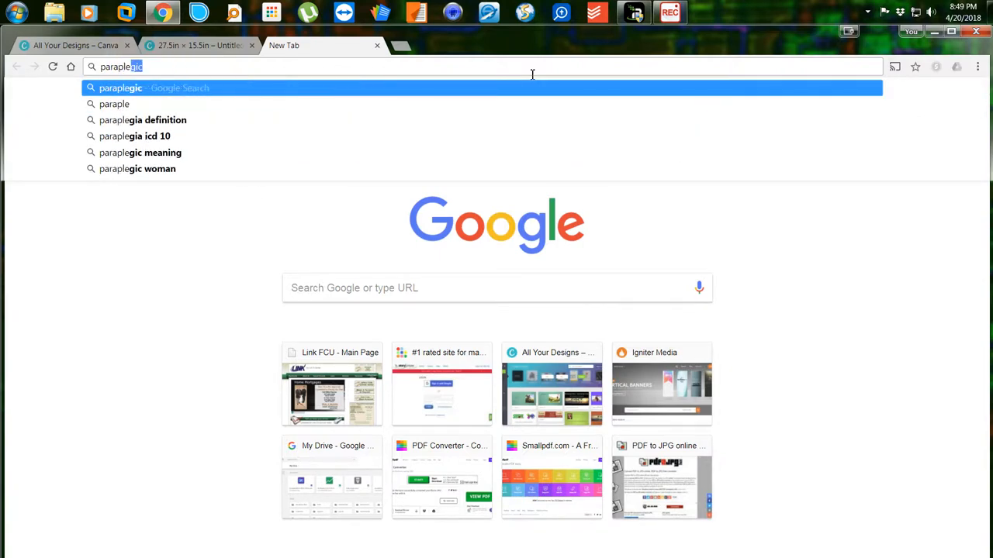
{"action": "key", "text": "BackSpace"}
{"action": "key", "text": "BackSpace"}
{"action": "key", "text": "BackSpace"}
{"action": "key", "text": "BackSpace"}
{"action": "type", "text": "ble"}
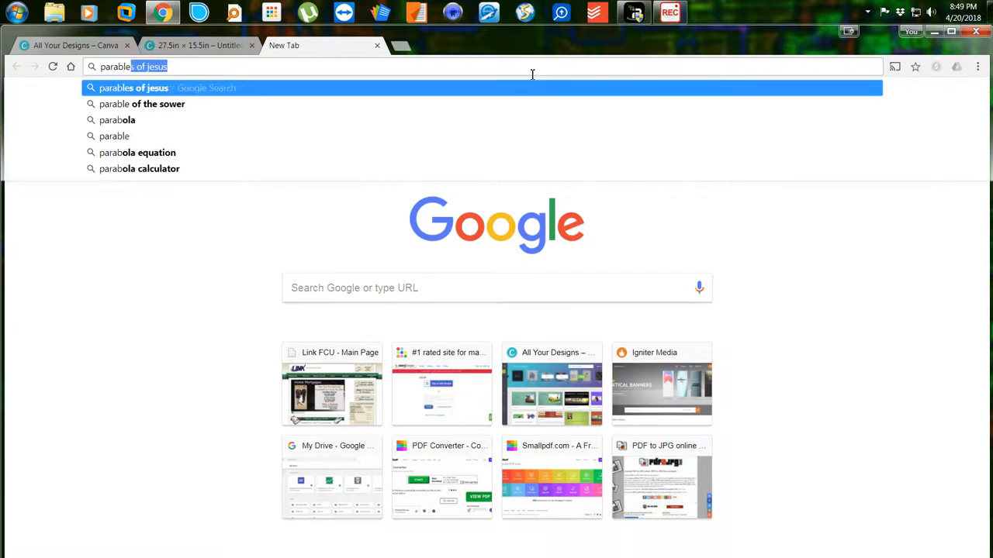
{"action": "type", "text": " of the sower"}
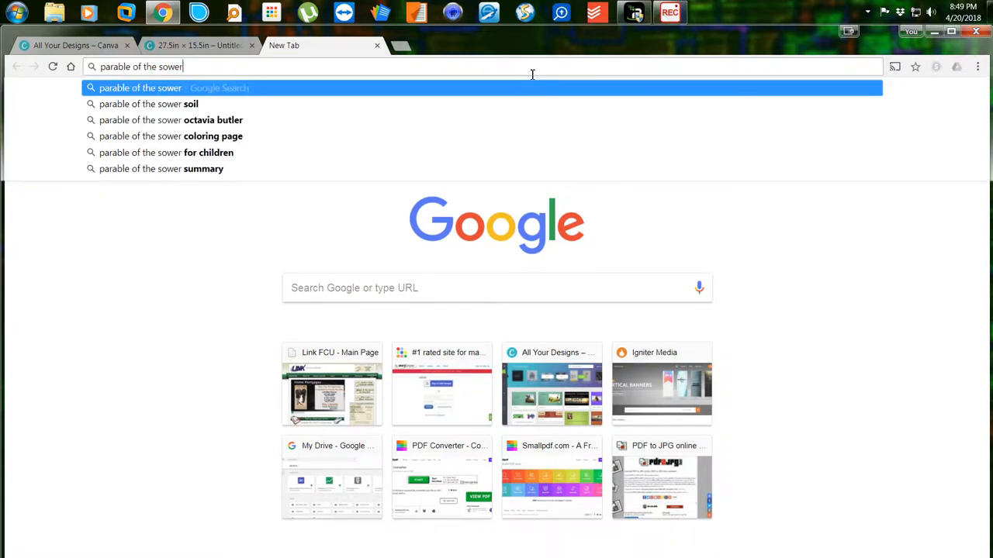
{"action": "key", "text": "Return"}
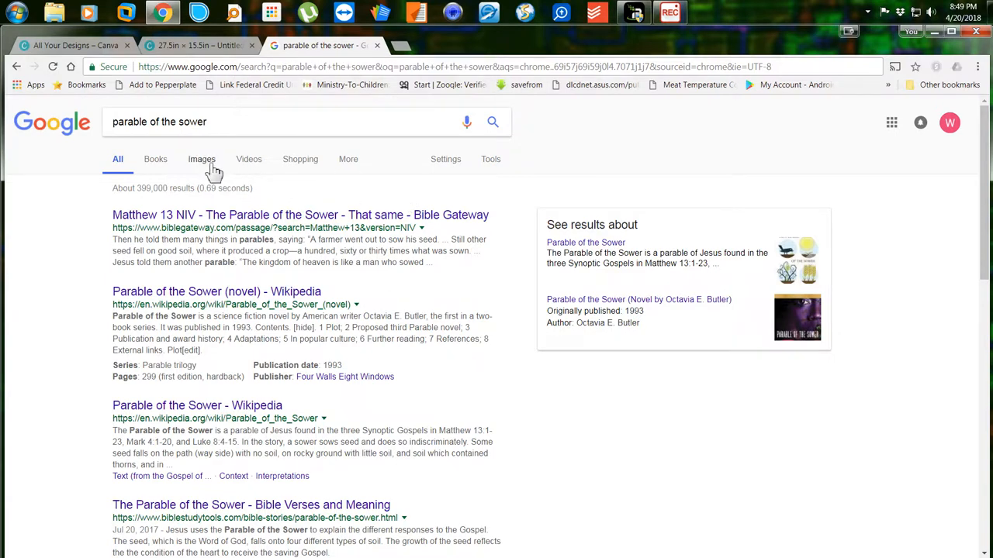
{"action": "left_click", "coordinate": [214, 171]}
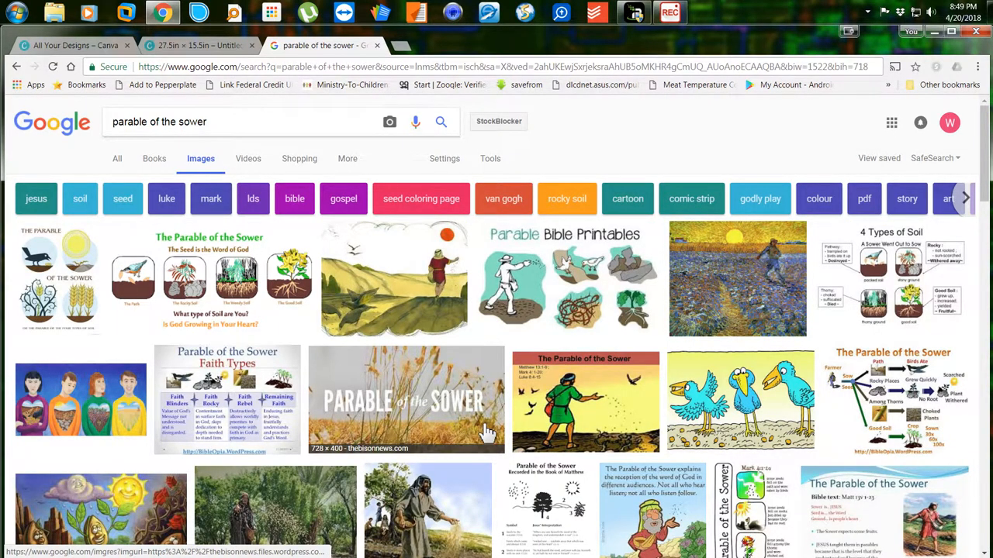
{"action": "scroll", "coordinate": [487, 432], "scroll_direction": "down", "scroll_amount": 4}
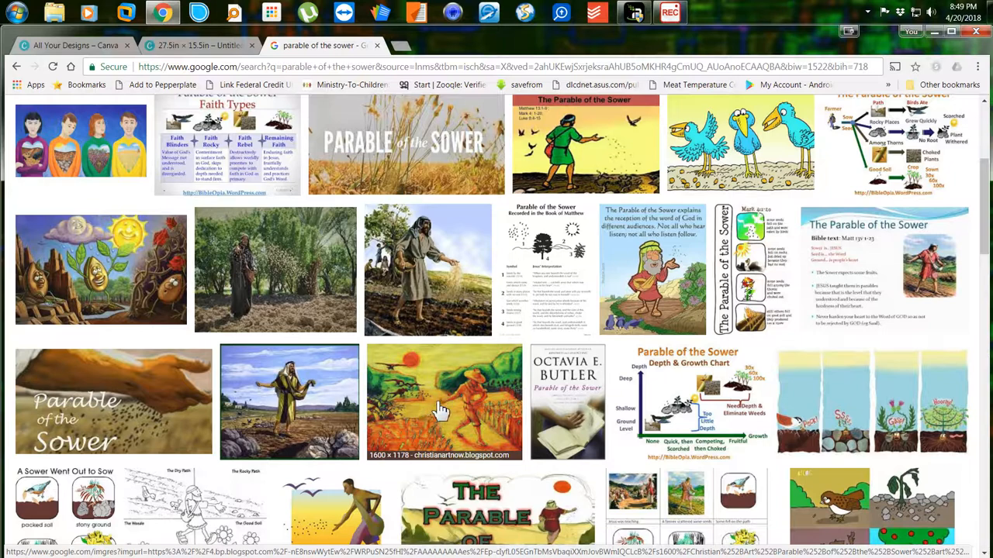
Save the chosen sower photo as sower.jpg in a newly created 'lesson 15' folder.
{"action": "right_click", "coordinate": [431, 273]}
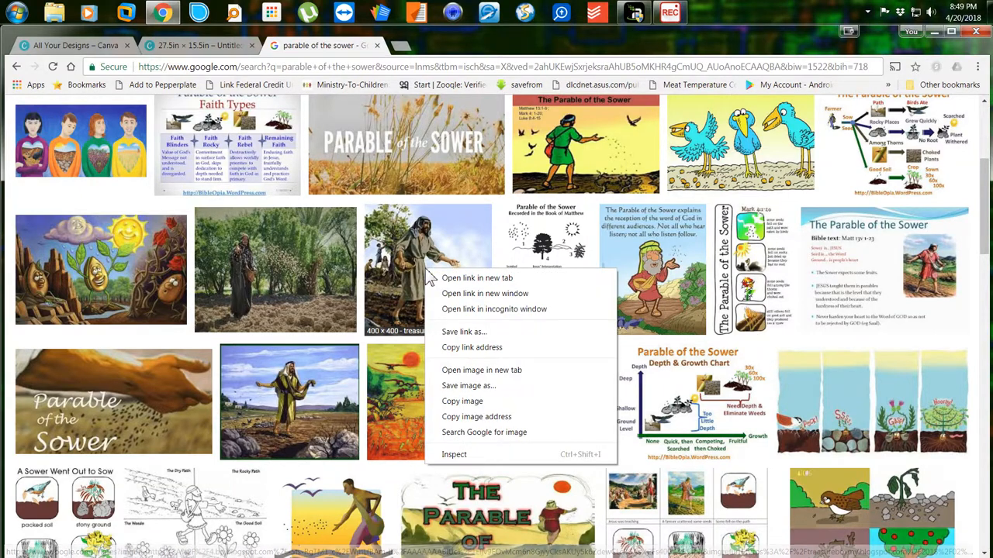
{"action": "left_click", "coordinate": [447, 386]}
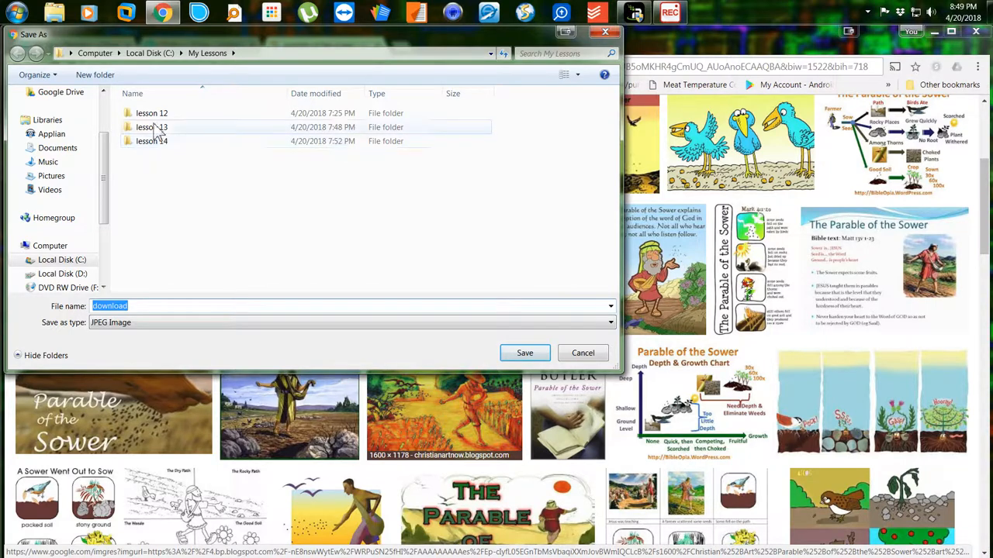
{"action": "left_click", "coordinate": [99, 77]}
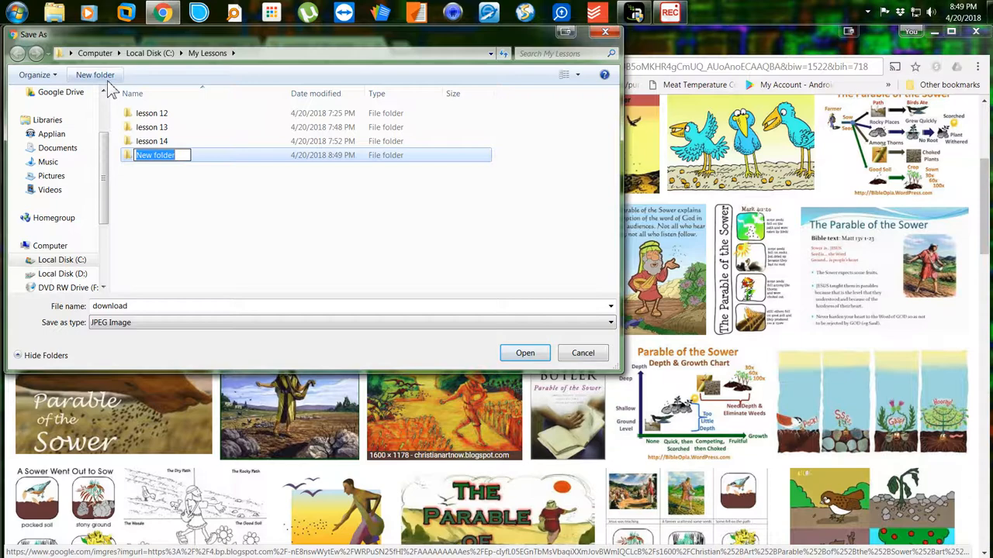
{"action": "type", "text": "lesson 15"}
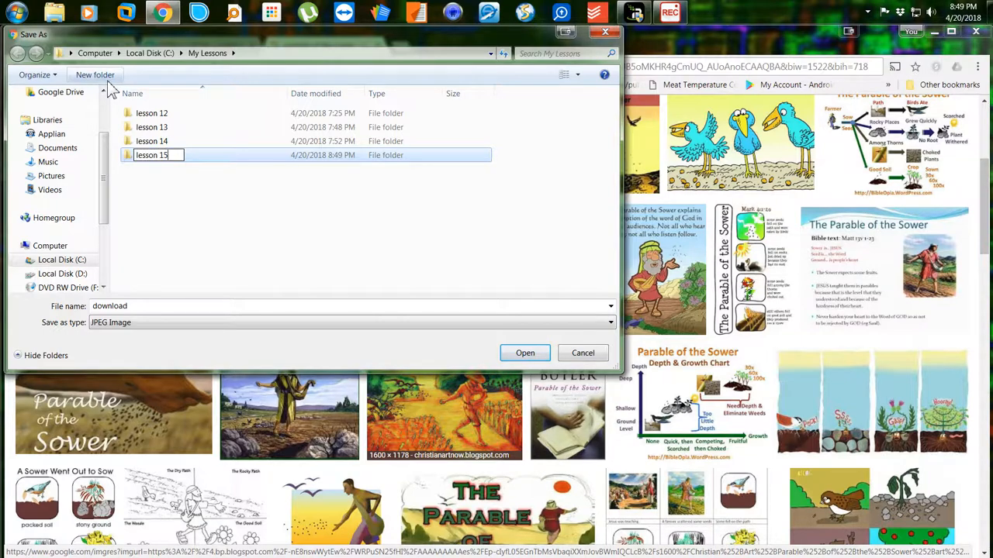
{"action": "key", "text": "Return"}
{"action": "key", "text": "Return"}
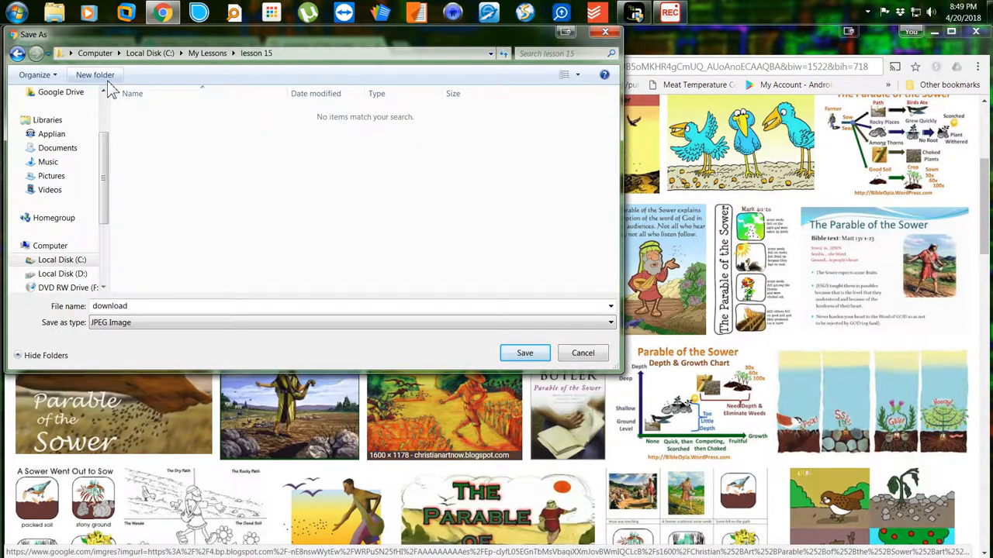
{"action": "double_click", "coordinate": [194, 314]}
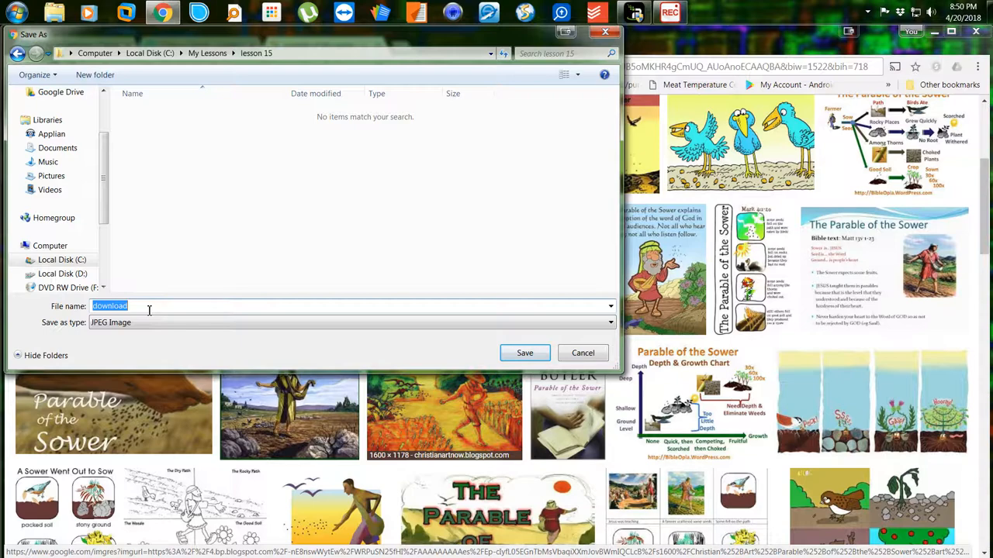
{"action": "type", "text": "sowe"}
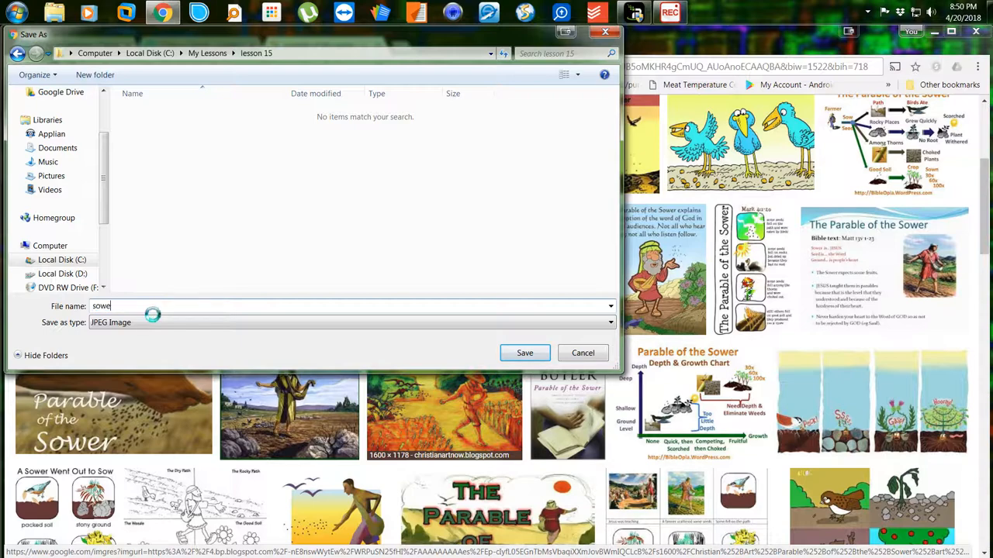
{"action": "type", "text": "r"}
{"action": "key", "text": "Return"}
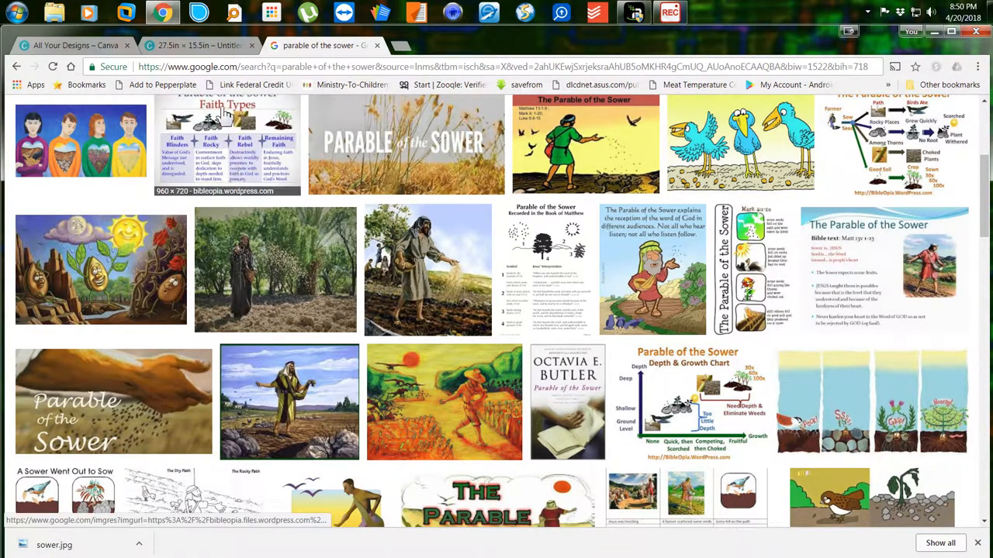
Upload the saved sower picture from the lesson 15 folder to Canva's Uploads.
{"action": "left_click", "coordinate": [210, 46]}
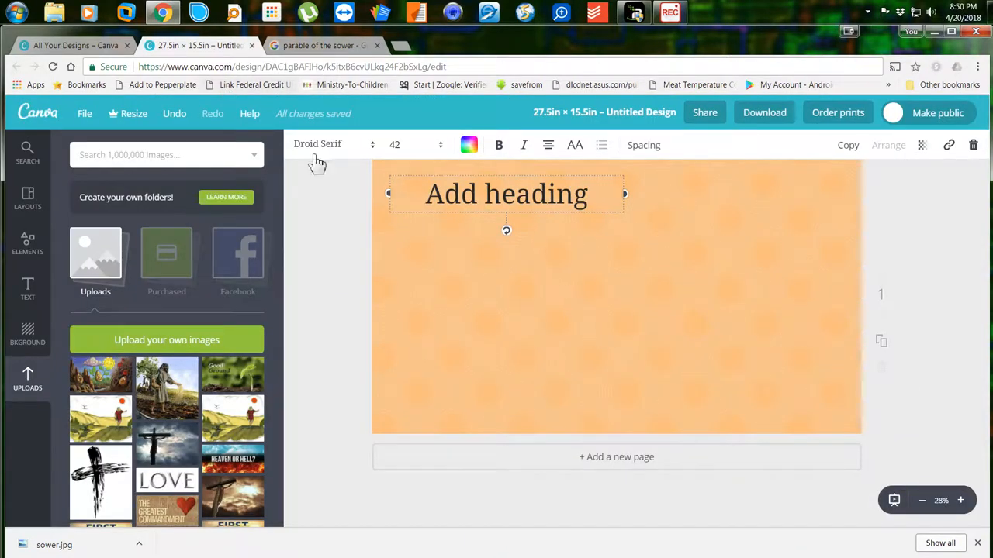
{"action": "left_click", "coordinate": [144, 342]}
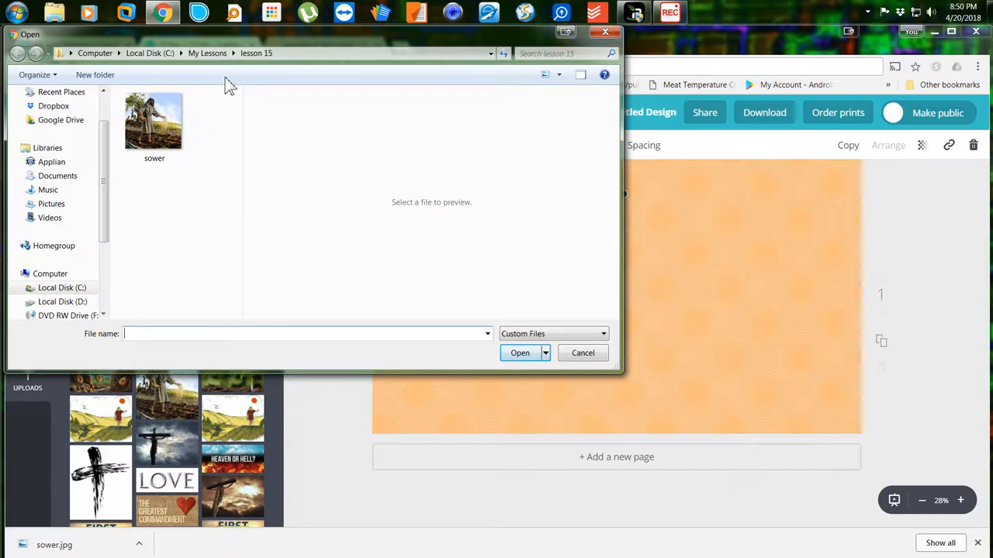
{"action": "double_click", "coordinate": [161, 132]}
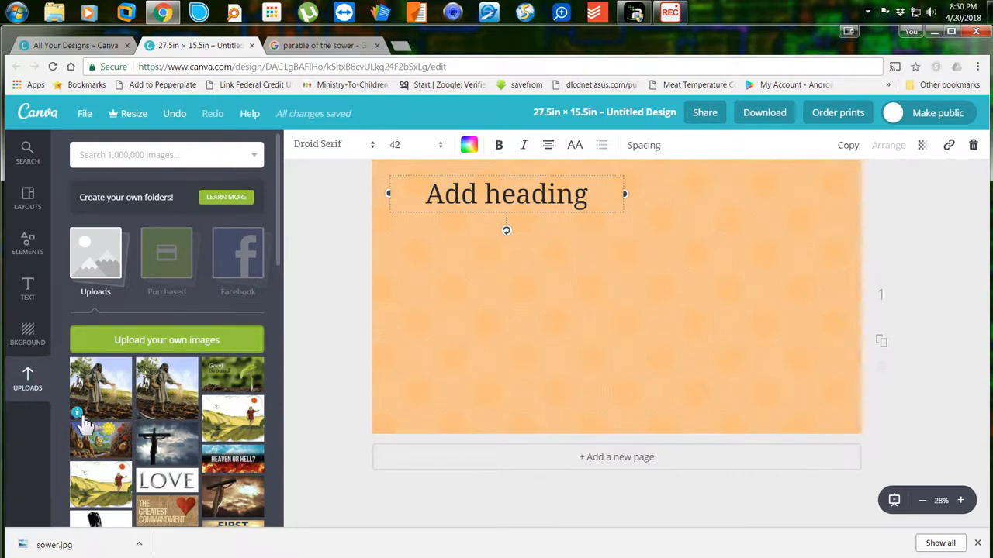
{"action": "left_click", "coordinate": [78, 414]}
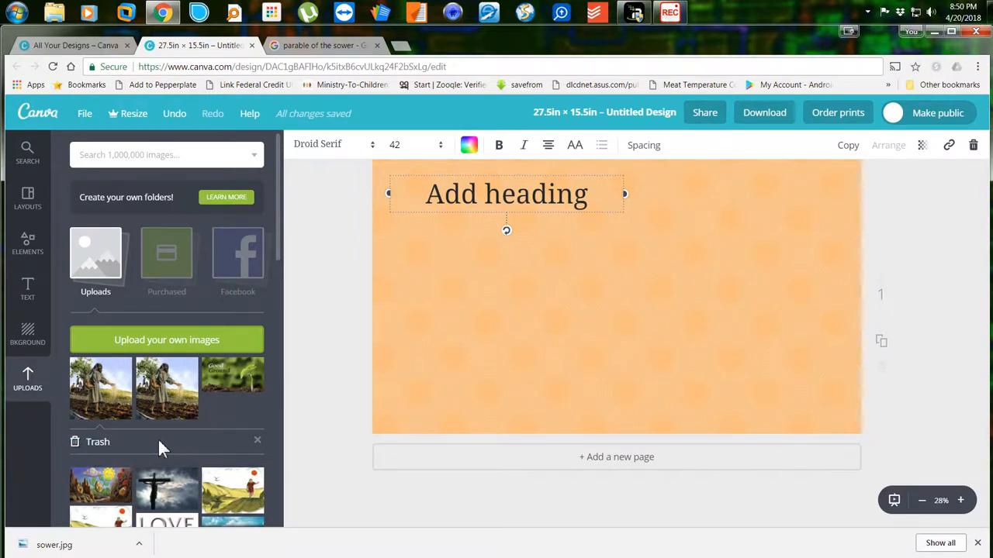
{"action": "left_click", "coordinate": [258, 441]}
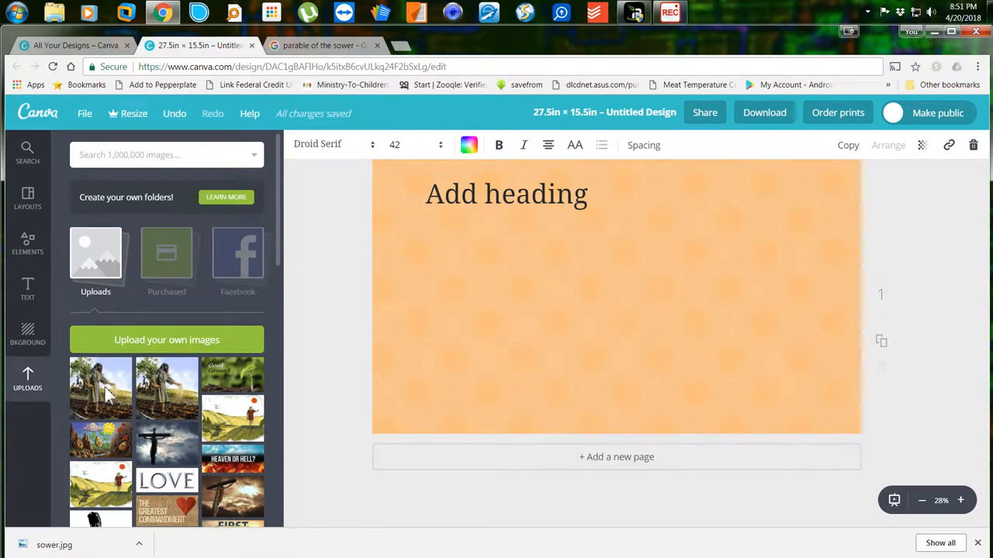
Add the sower picture to the orange slide, enlarged and placed right of the heading.
{"action": "left_click", "coordinate": [105, 387]}
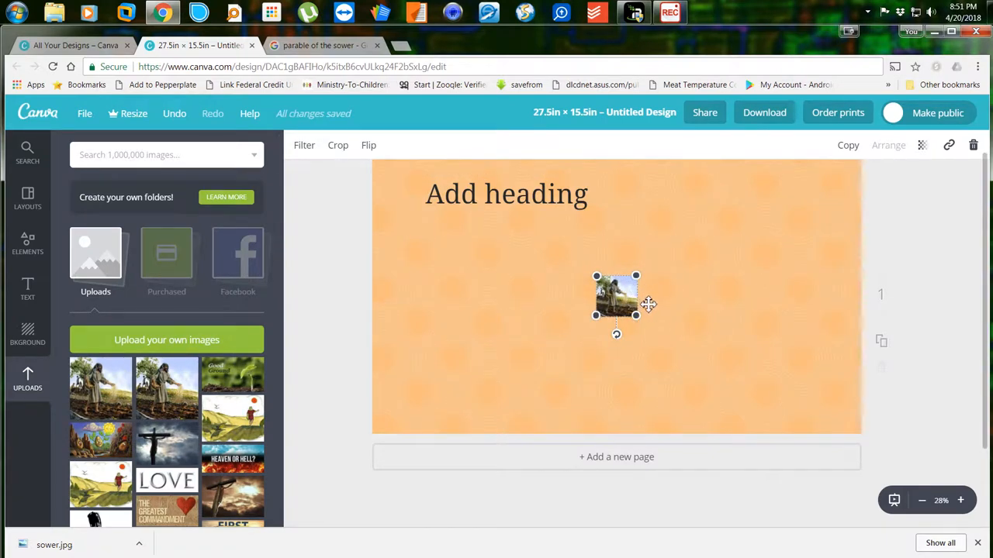
{"action": "left_click_drag", "start_coordinate": [636, 277], "coordinate": [756, 213]}
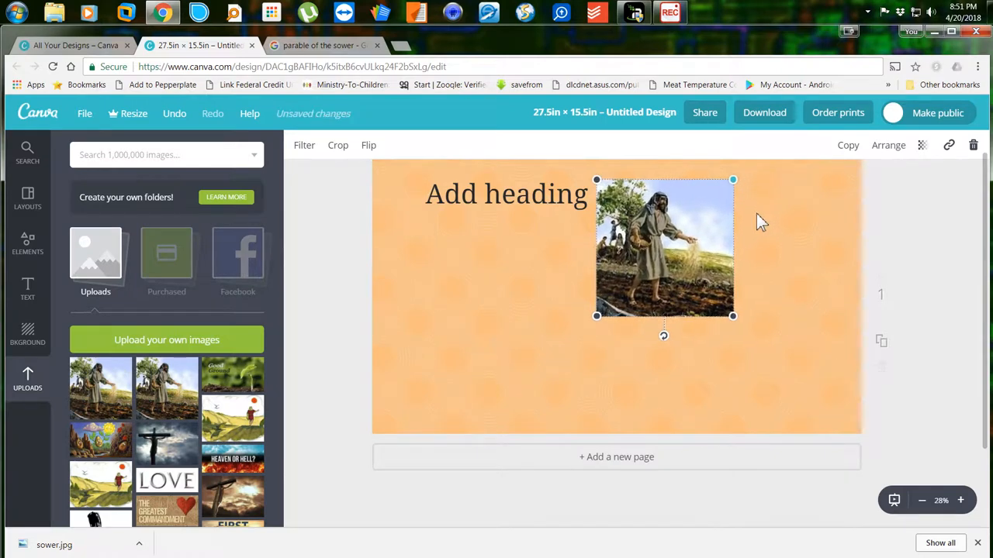
{"action": "left_click_drag", "start_coordinate": [684, 241], "coordinate": [724, 289]}
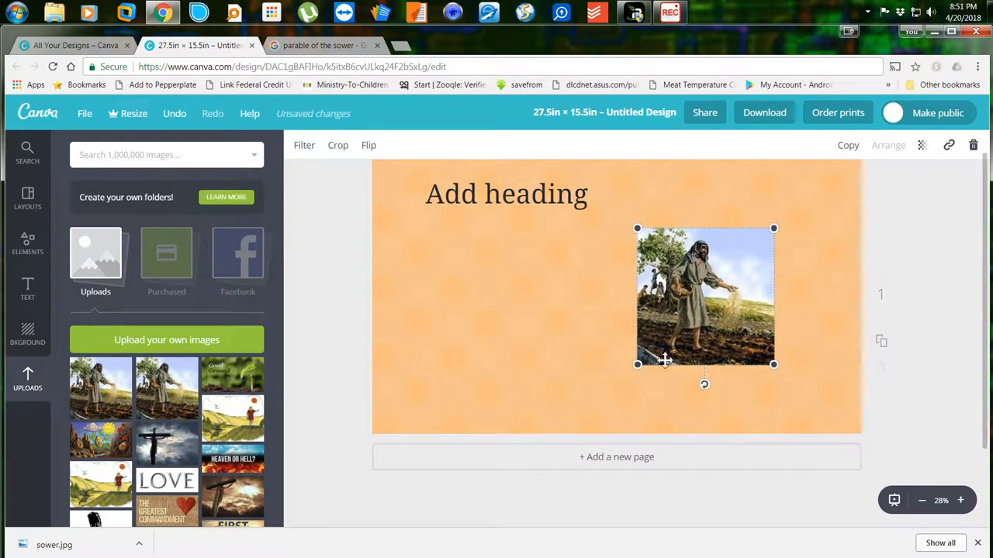
{"action": "left_click_drag", "start_coordinate": [636, 364], "coordinate": [607, 395]}
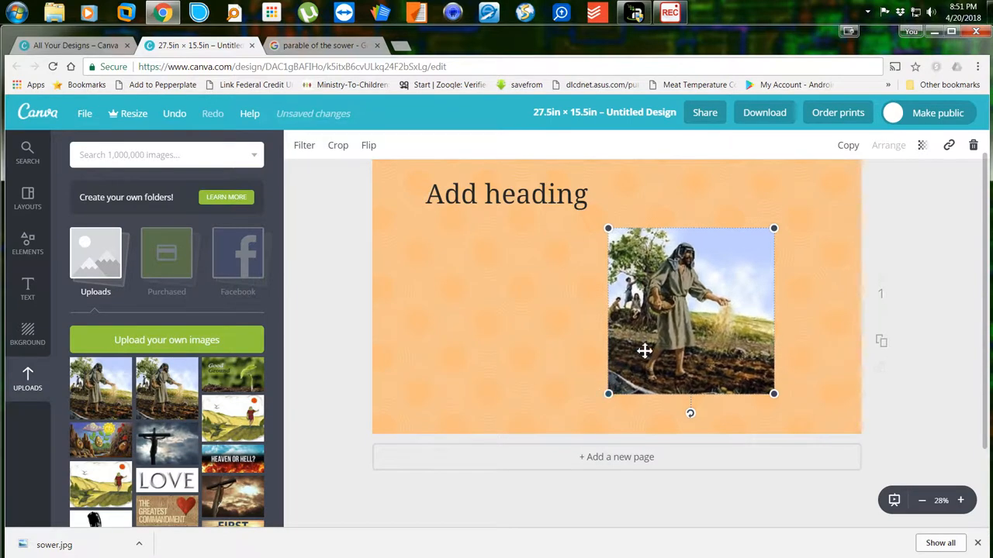
{"action": "left_click_drag", "start_coordinate": [645, 348], "coordinate": [690, 315]}
{"action": "double_click", "coordinate": [521, 198]}
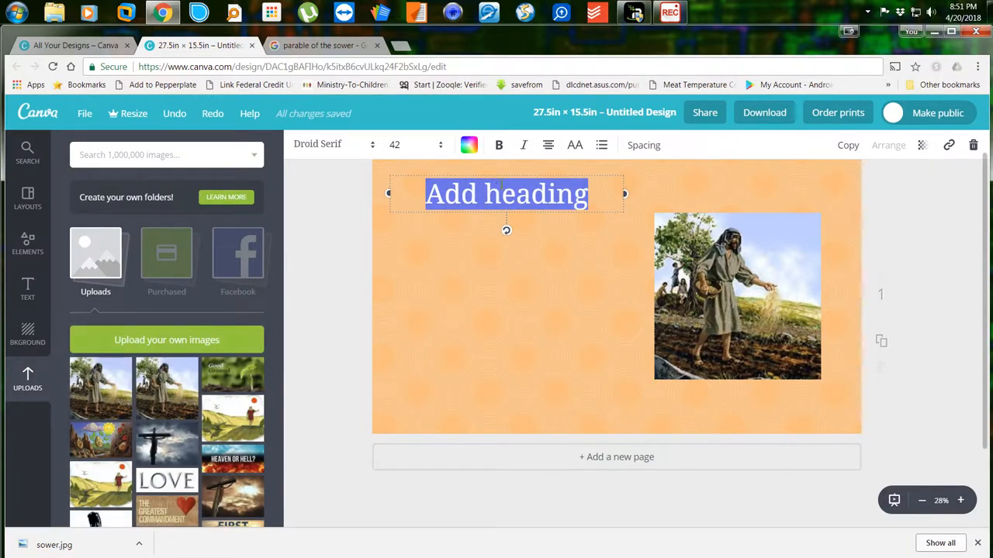
Move the heading to mid-slide left and retype it as 'Parable of the sower'.
{"action": "left_click_drag", "start_coordinate": [504, 181], "coordinate": [509, 281]}
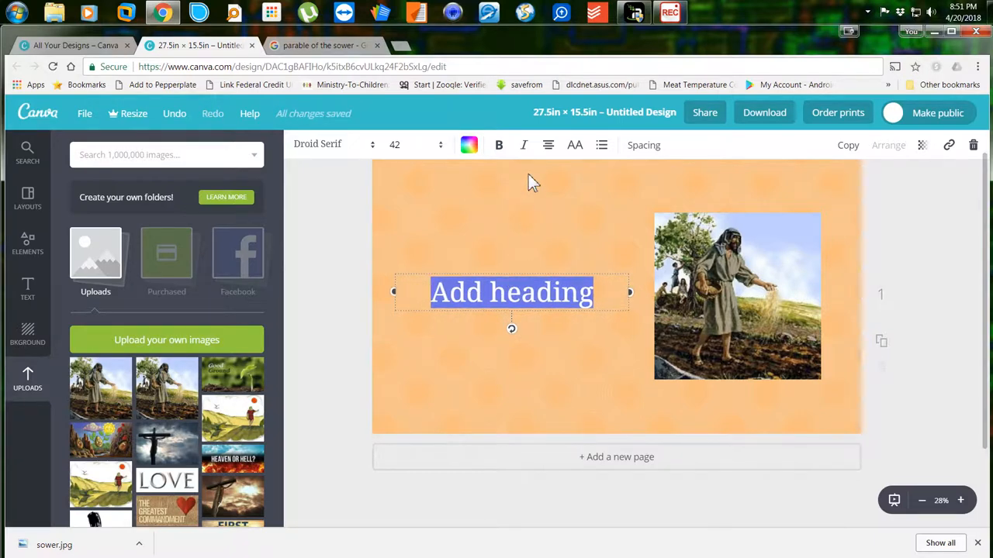
{"action": "type", "text": "Paer"}
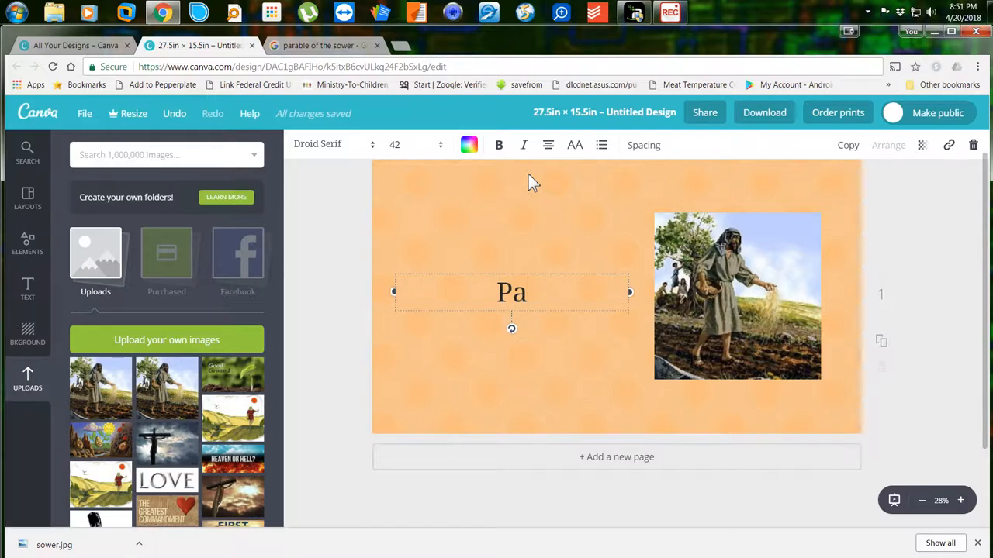
{"action": "key", "text": "BackSpace"}
{"action": "key", "text": "BackSpace"}
{"action": "type", "text": "rab"}
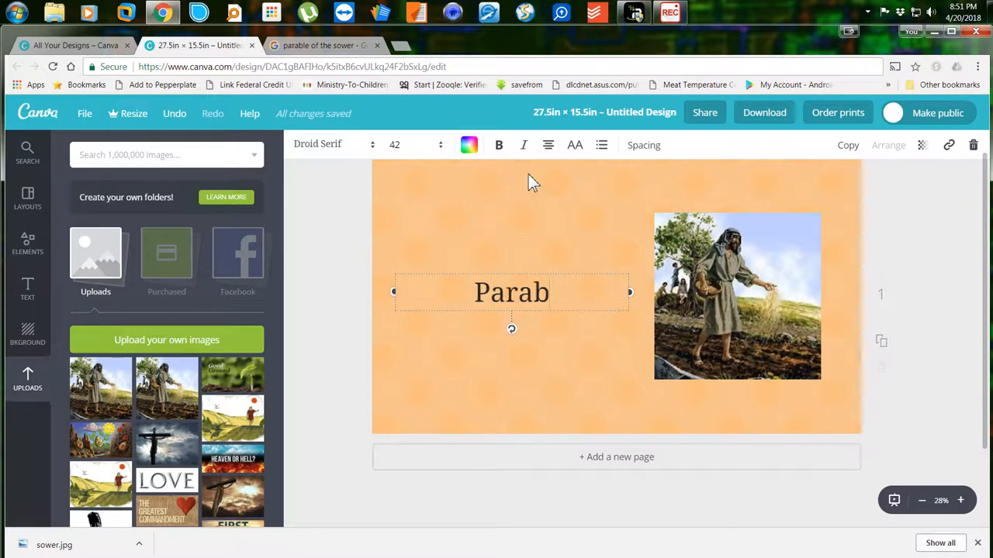
{"action": "type", "text": "le of the "}
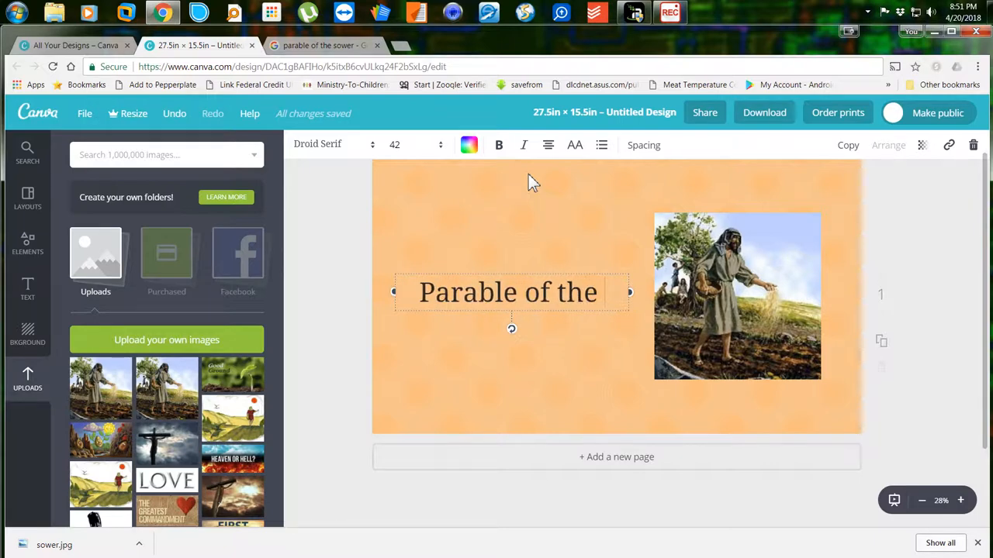
{"action": "type", "text": "sower"}
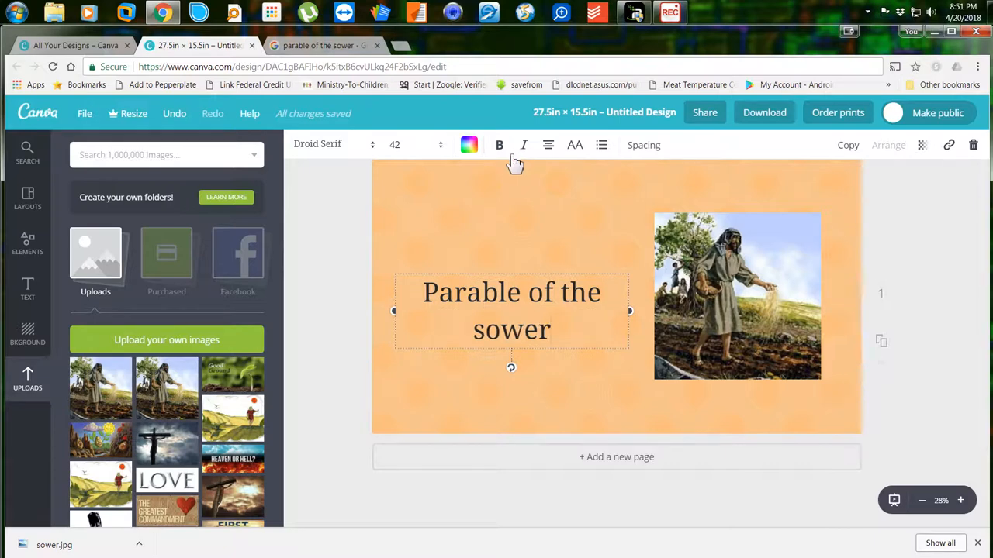
Set the title font to Cinzel at size 36.
{"action": "left_click", "coordinate": [372, 148]}
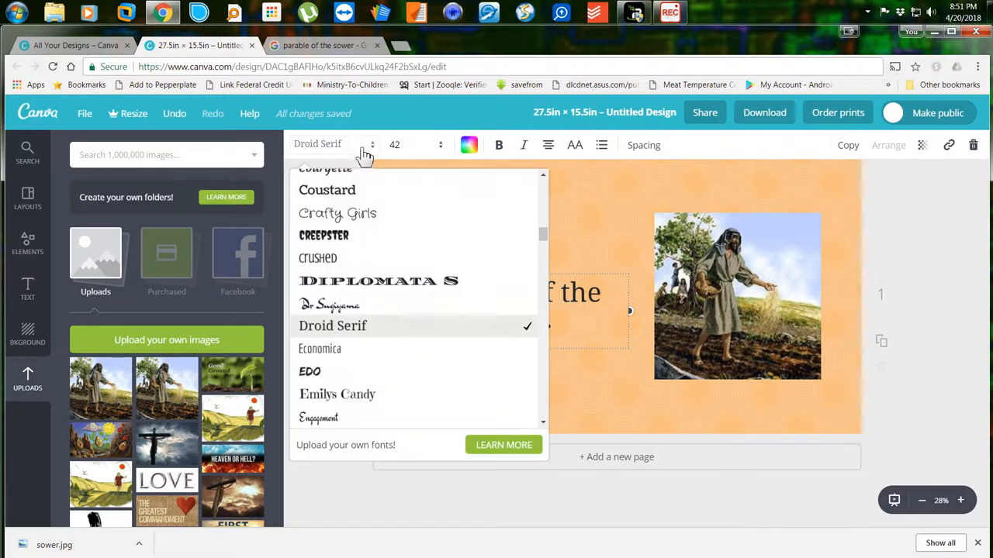
{"action": "scroll", "coordinate": [370, 284], "scroll_direction": "down", "scroll_amount": 3}
{"action": "scroll", "coordinate": [370, 284], "scroll_direction": "up", "scroll_amount": 6}
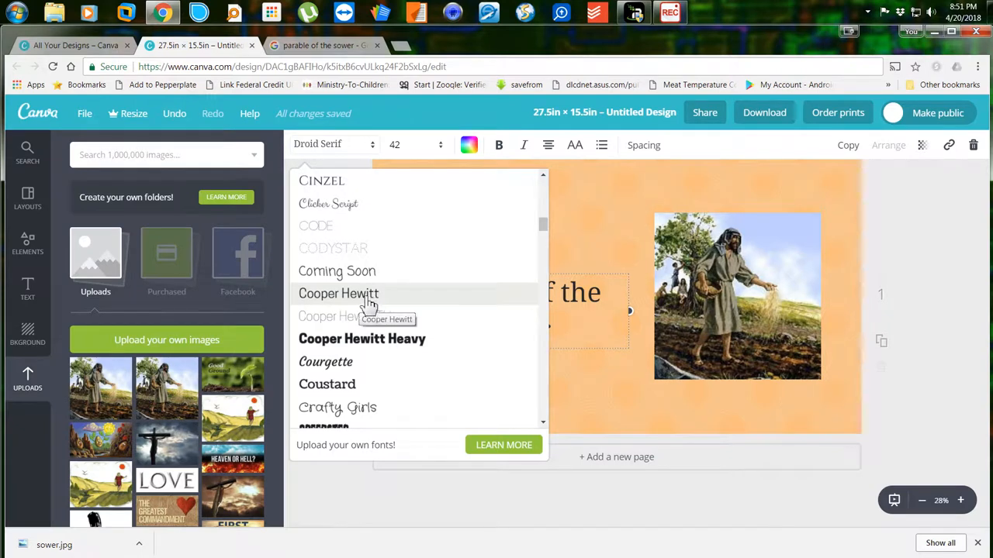
{"action": "scroll", "coordinate": [372, 293], "scroll_direction": "up", "scroll_amount": 3}
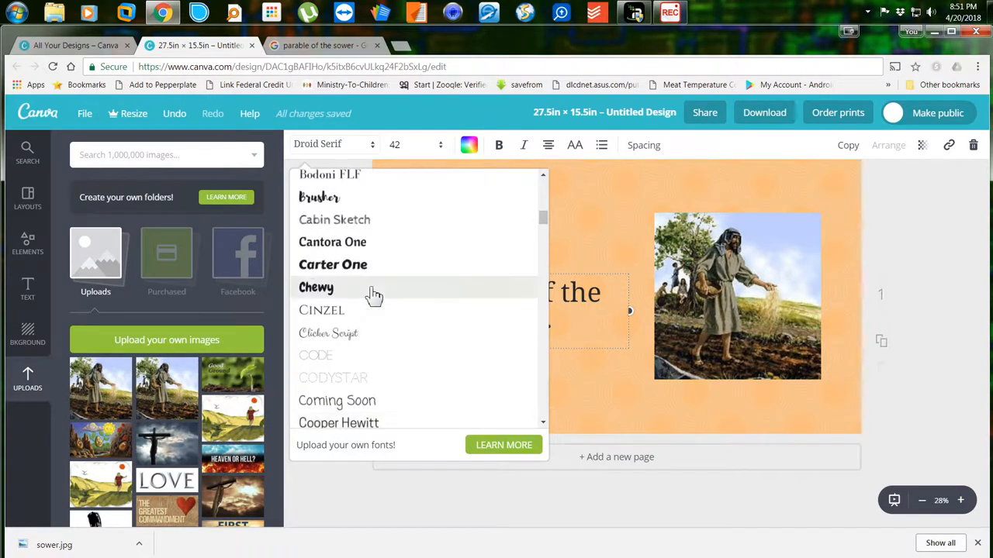
{"action": "left_click", "coordinate": [335, 311]}
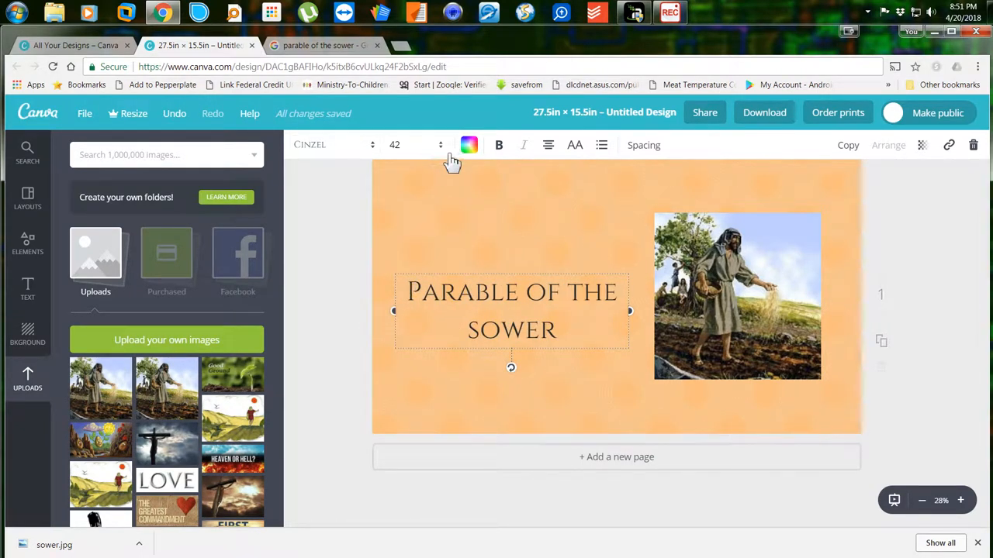
{"action": "left_click", "coordinate": [395, 145]}
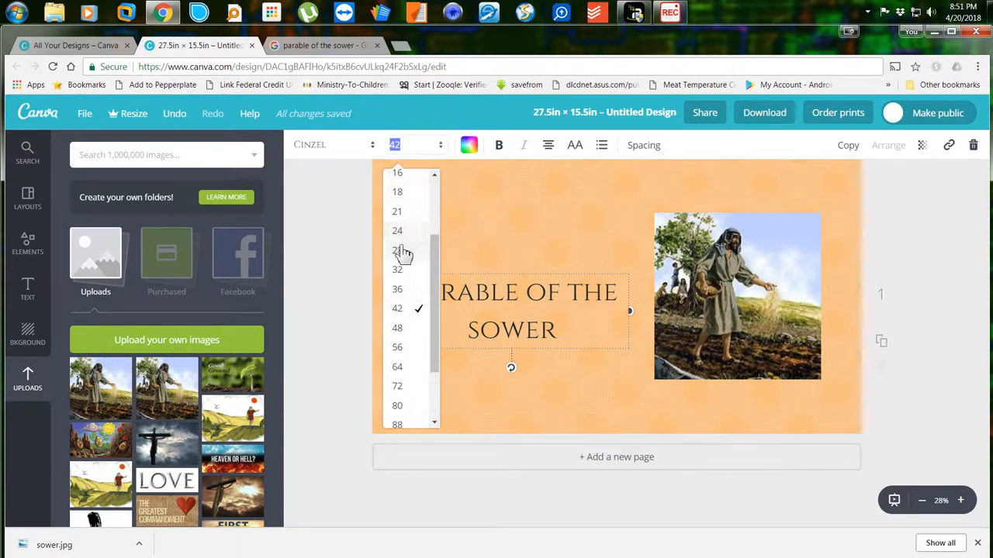
{"action": "left_click", "coordinate": [399, 289]}
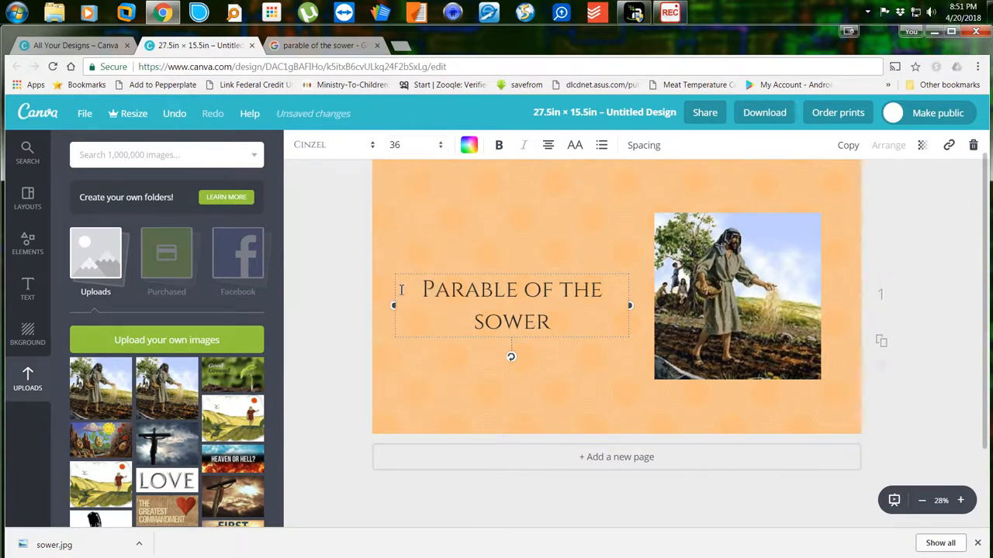
Colour the title a custom dark brown (482503).
{"action": "left_click", "coordinate": [469, 145]}
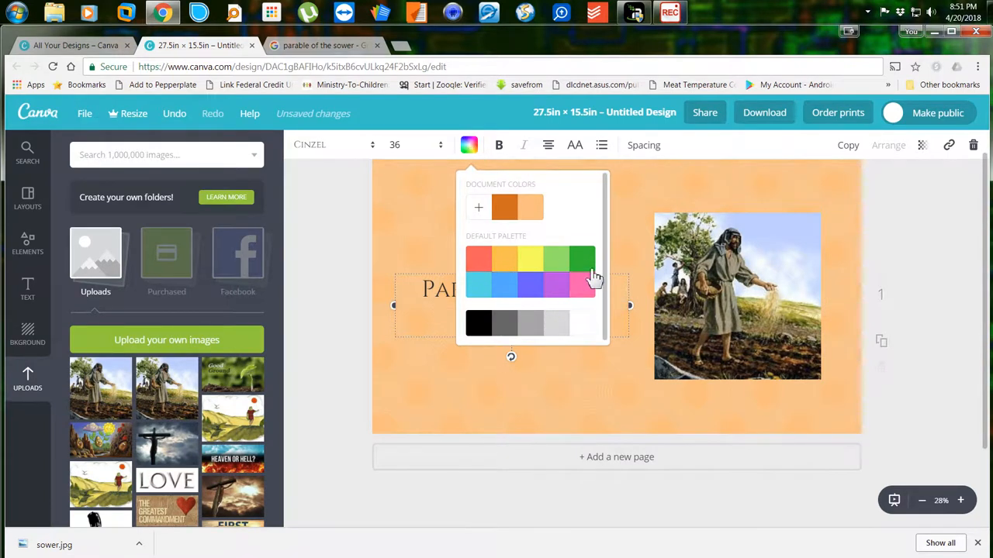
{"action": "left_click", "coordinate": [479, 210]}
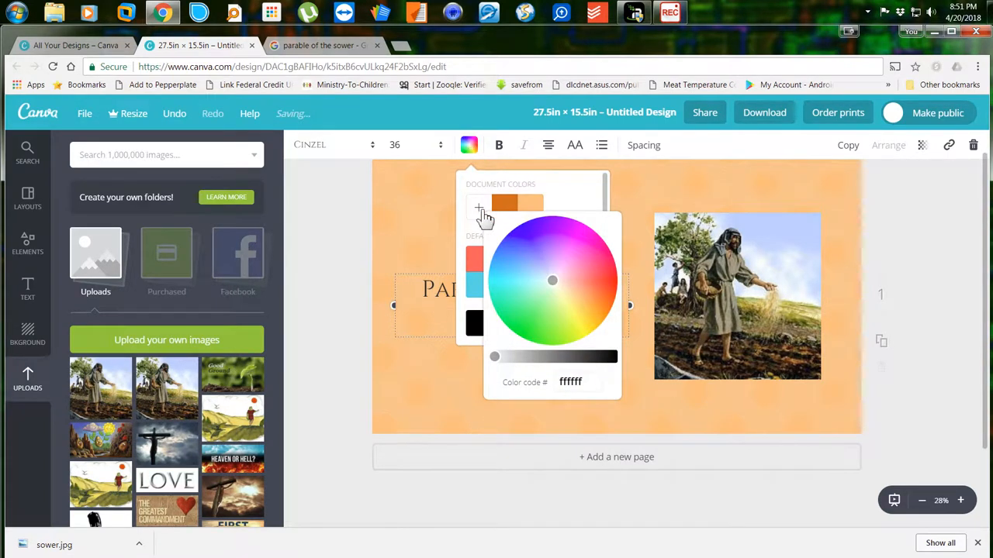
{"action": "left_click", "coordinate": [566, 302]}
{"action": "left_click_drag", "start_coordinate": [566, 303], "coordinate": [601, 308]}
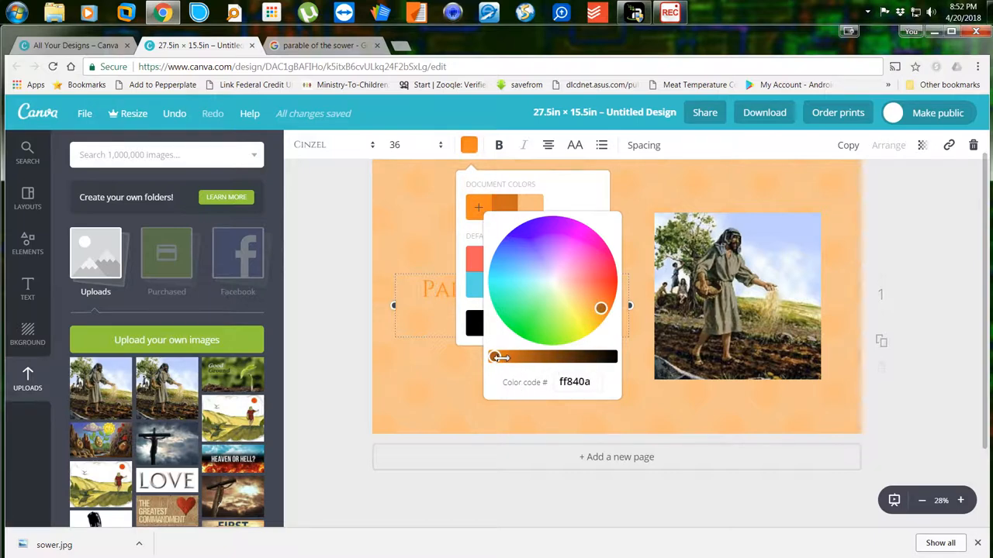
{"action": "left_click_drag", "start_coordinate": [499, 357], "coordinate": [578, 356]}
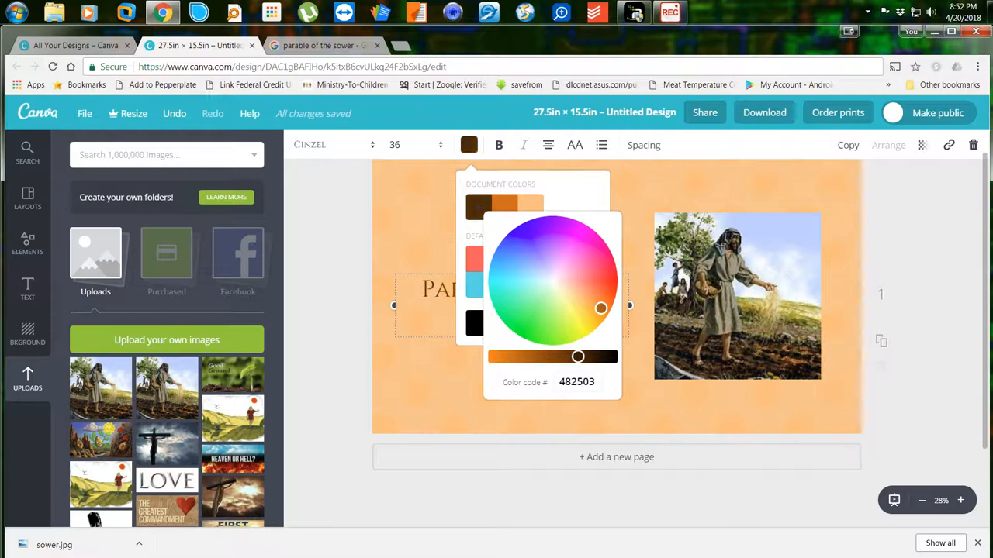
{"action": "left_click", "coordinate": [441, 382]}
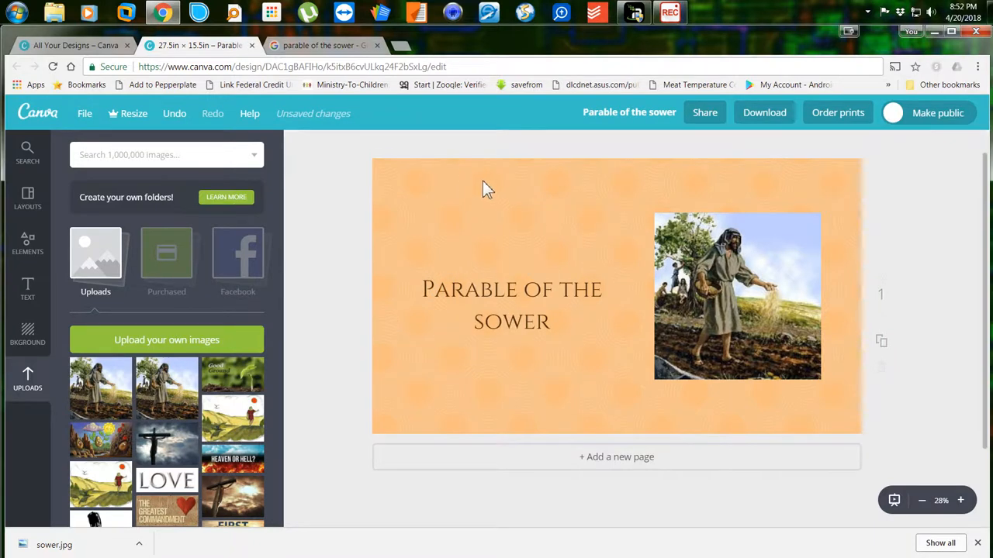
Nudge the title box up slightly so it sits level with the sower picture's middle.
{"action": "left_click", "coordinate": [507, 276]}
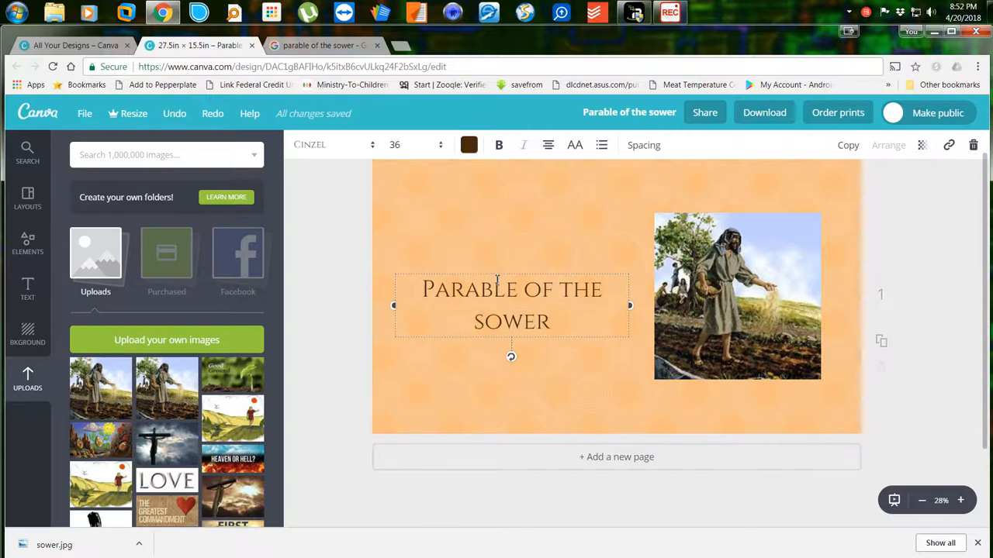
{"action": "left_click_drag", "start_coordinate": [500, 280], "coordinate": [500, 271]}
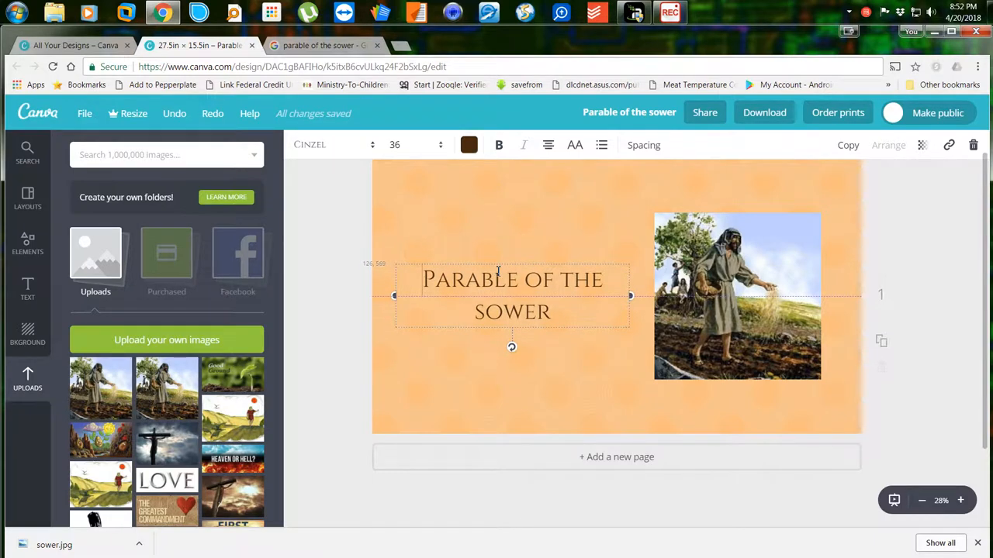
{"action": "left_click_drag", "start_coordinate": [498, 270], "coordinate": [501, 272]}
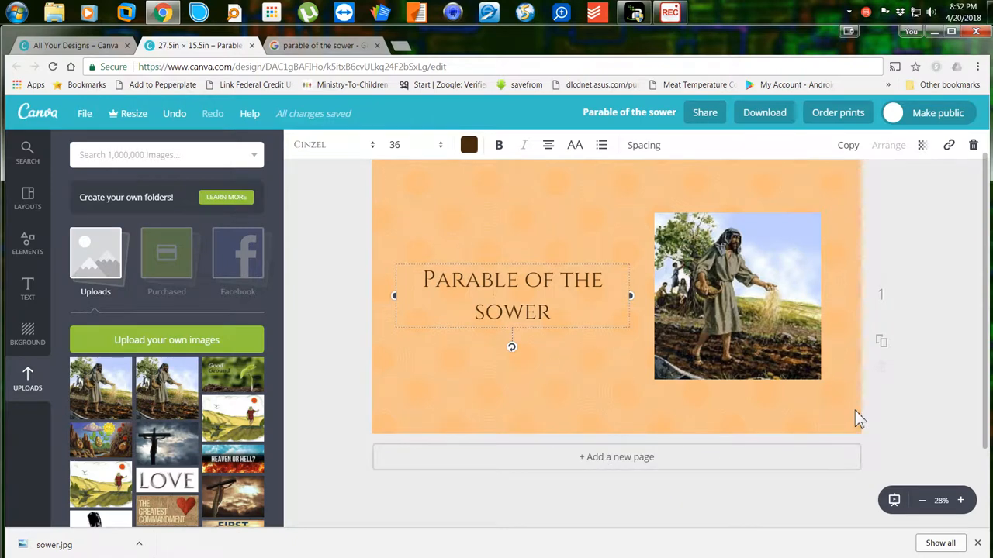
Duplicate page 1 and select the sower picture on the new page 2.
{"action": "left_click", "coordinate": [891, 351]}
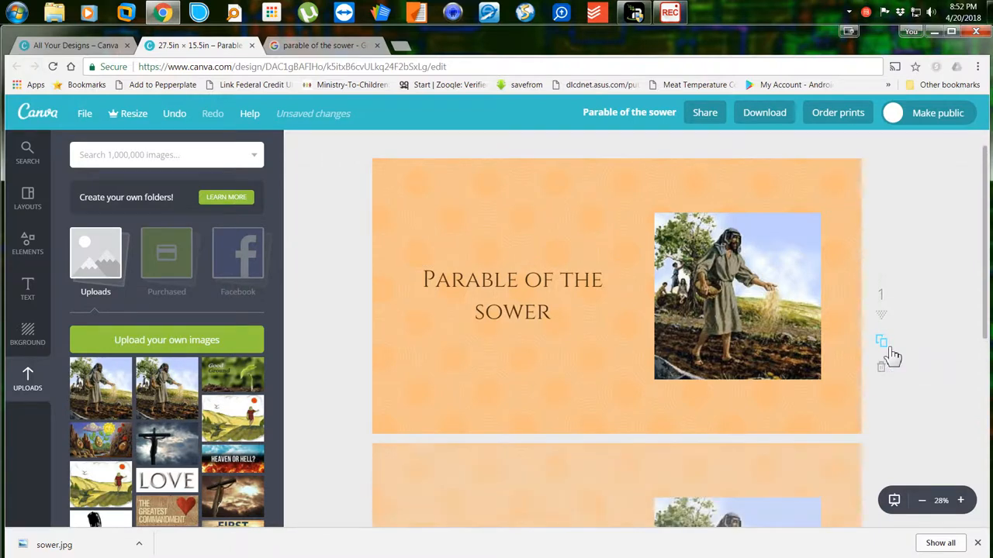
{"action": "scroll", "coordinate": [752, 331], "scroll_direction": "down", "scroll_amount": 4}
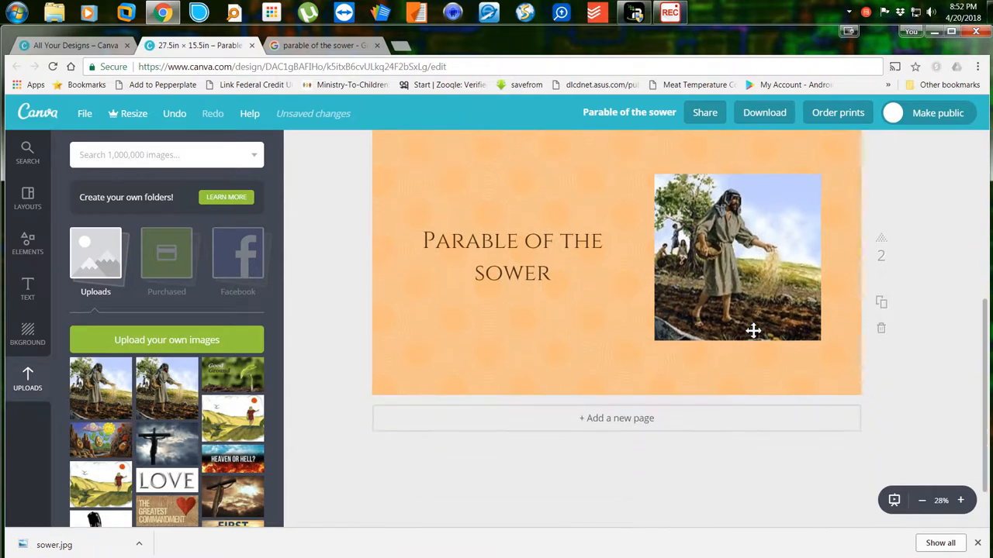
{"action": "scroll", "coordinate": [752, 331], "scroll_direction": "up", "scroll_amount": 1}
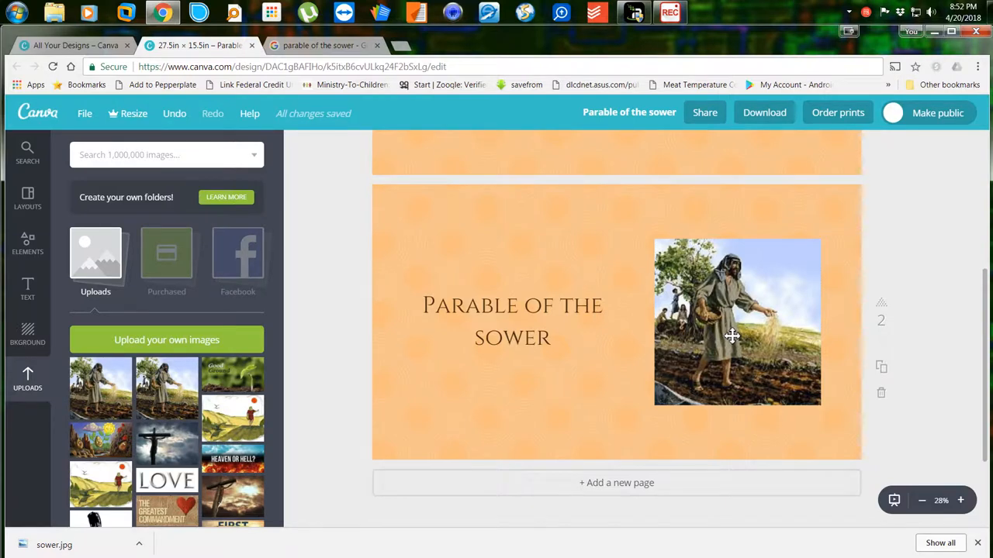
{"action": "left_click", "coordinate": [732, 336]}
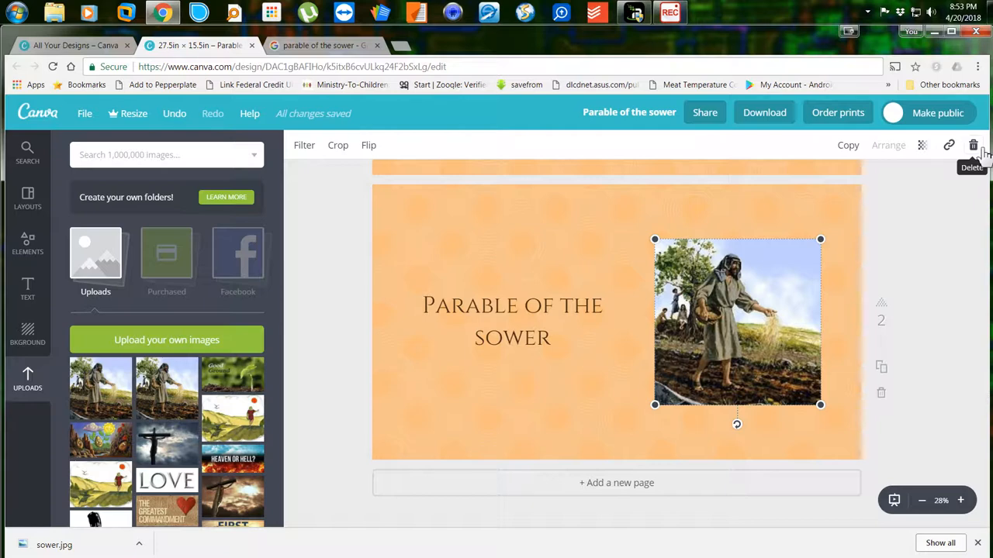
Delete the sower picture from page 2 and return to the Google Images results.
{"action": "left_click", "coordinate": [973, 145]}
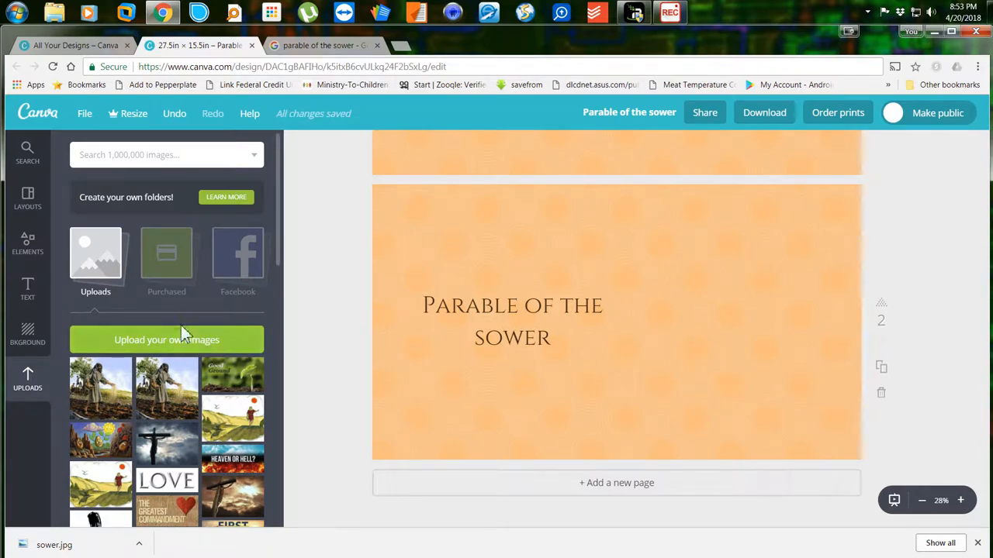
{"action": "left_click", "coordinate": [310, 48]}
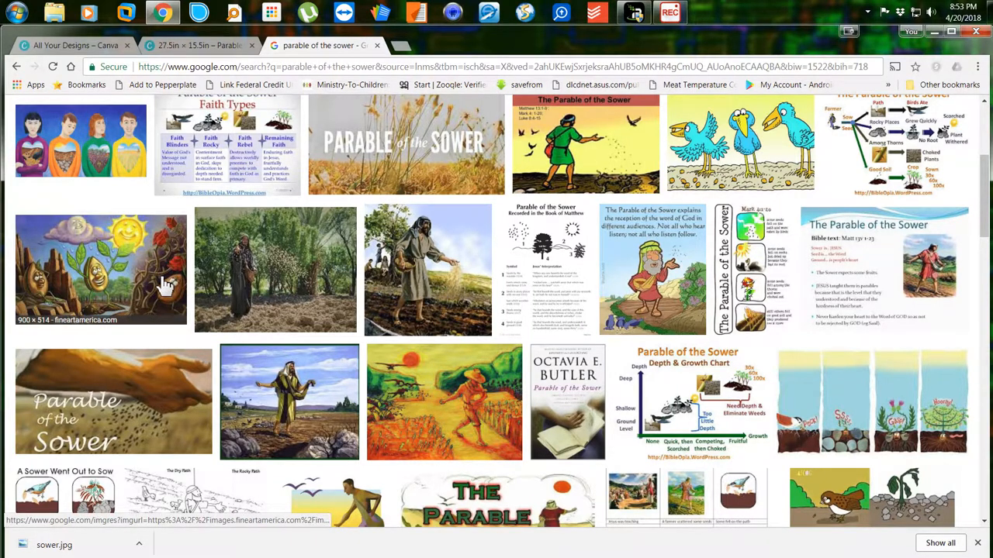
Save the cartoon seeds-and-sun image from Google Images as soil.jpg.
{"action": "right_click", "coordinate": [96, 261]}
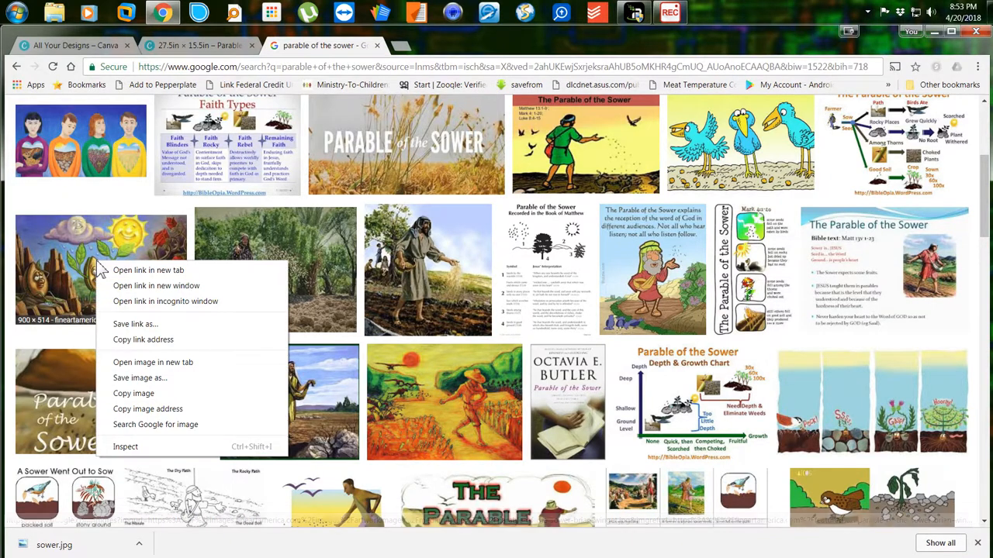
{"action": "left_click", "coordinate": [118, 377]}
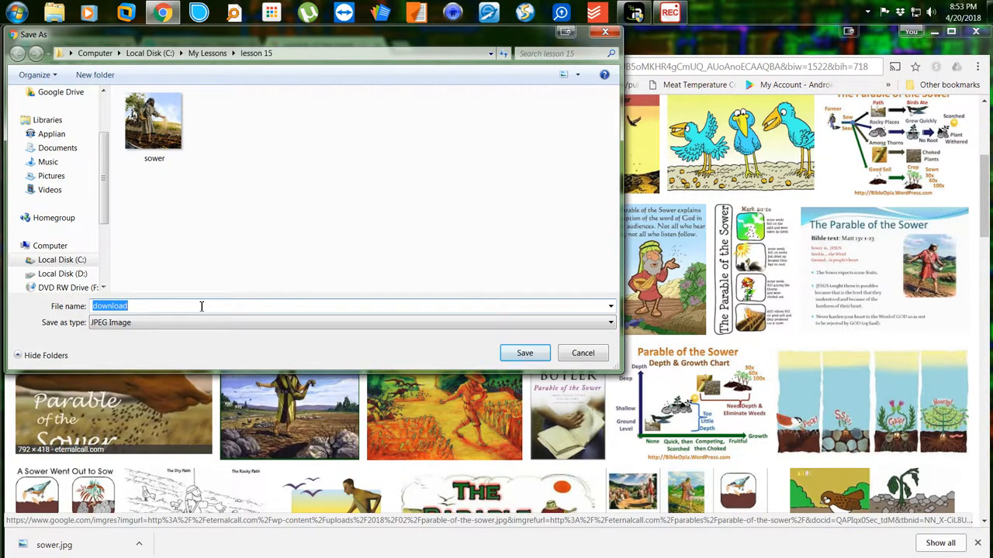
{"action": "type", "text": "soil"}
{"action": "key", "text": "Return"}
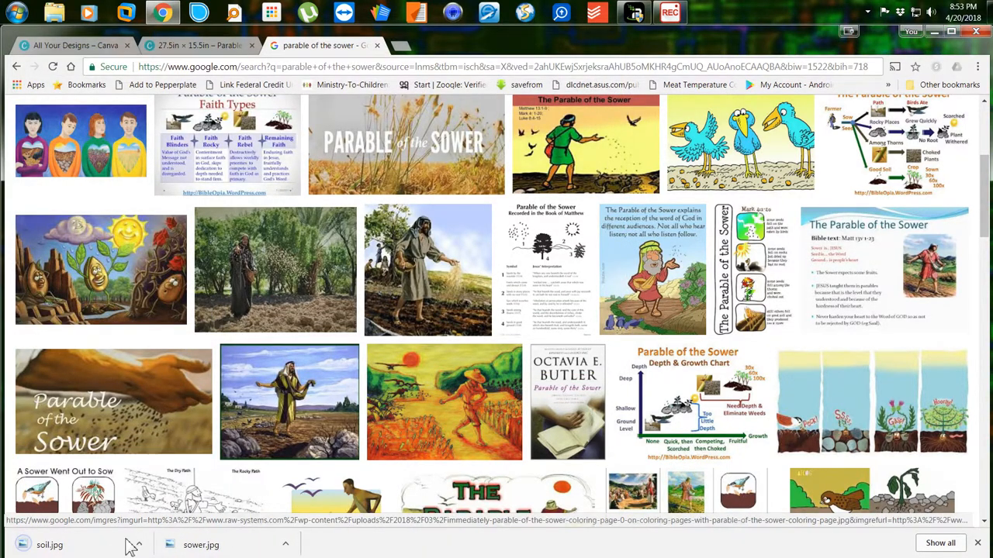
{"action": "left_click", "coordinate": [186, 46]}
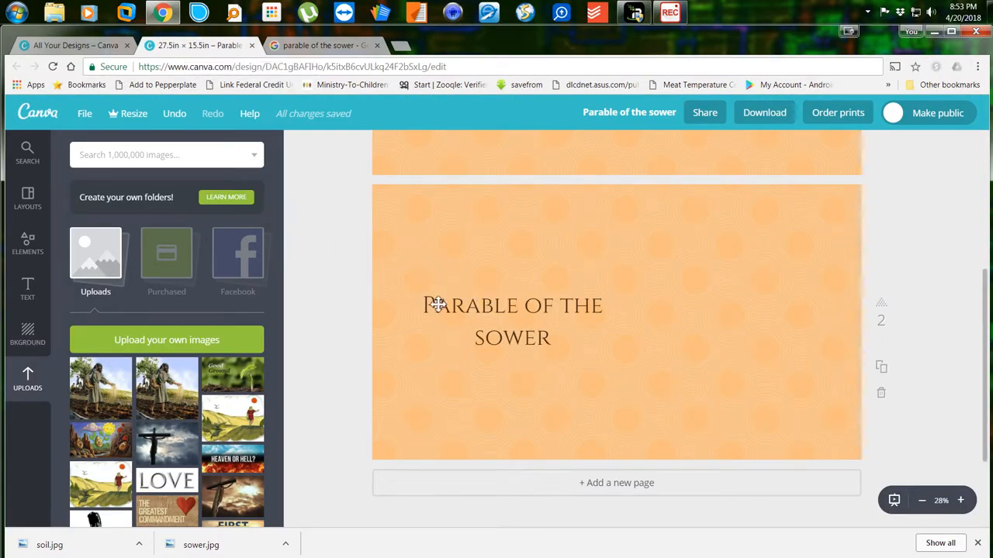
Upload soil.jpg from the lesson 15 folder into Canva's Uploads.
{"action": "left_click", "coordinate": [171, 349]}
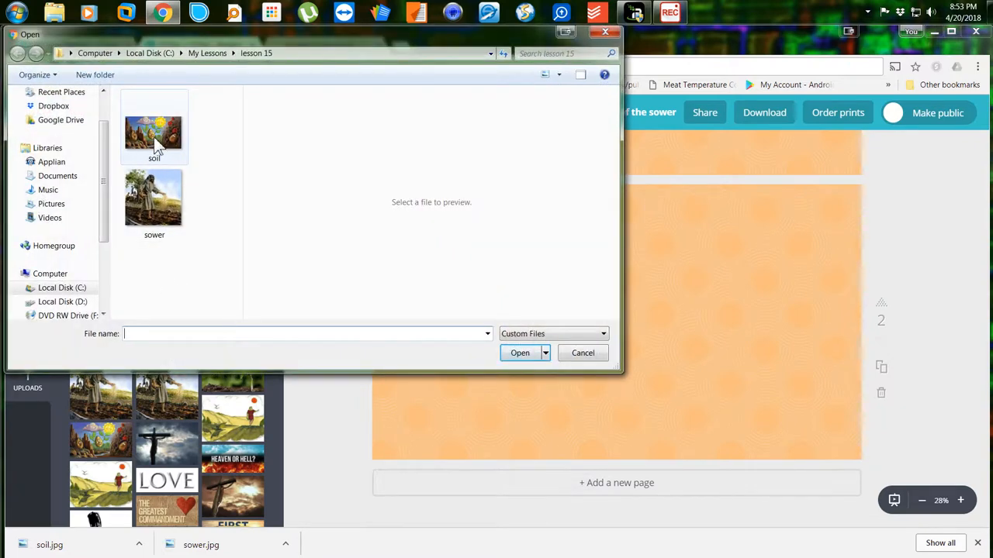
{"action": "left_click", "coordinate": [154, 141]}
{"action": "double_click", "coordinate": [155, 141]}
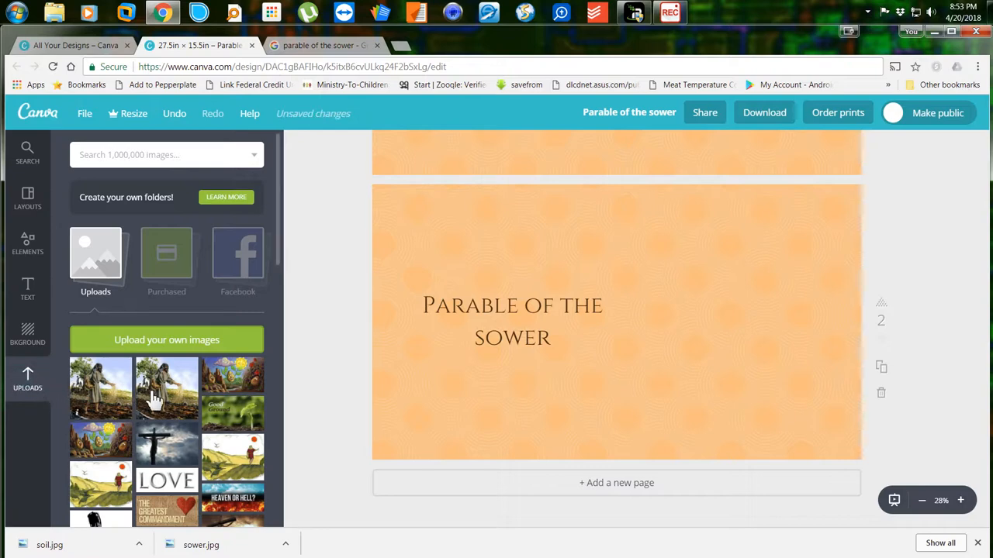
Place the enlarged soil picture centred atop page 2 with the title beneath it.
{"action": "left_click", "coordinate": [233, 376]}
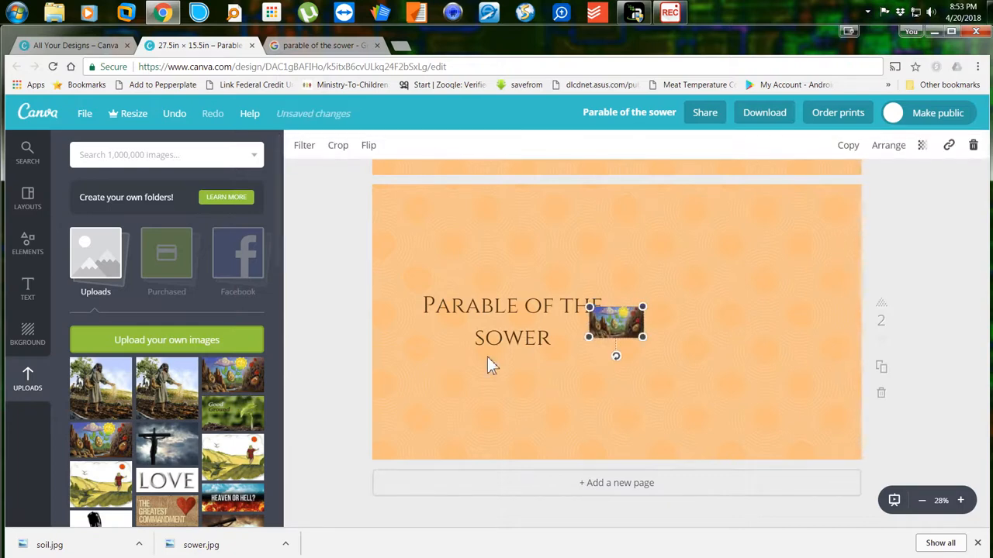
{"action": "left_click_drag", "start_coordinate": [649, 346], "coordinate": [791, 469]}
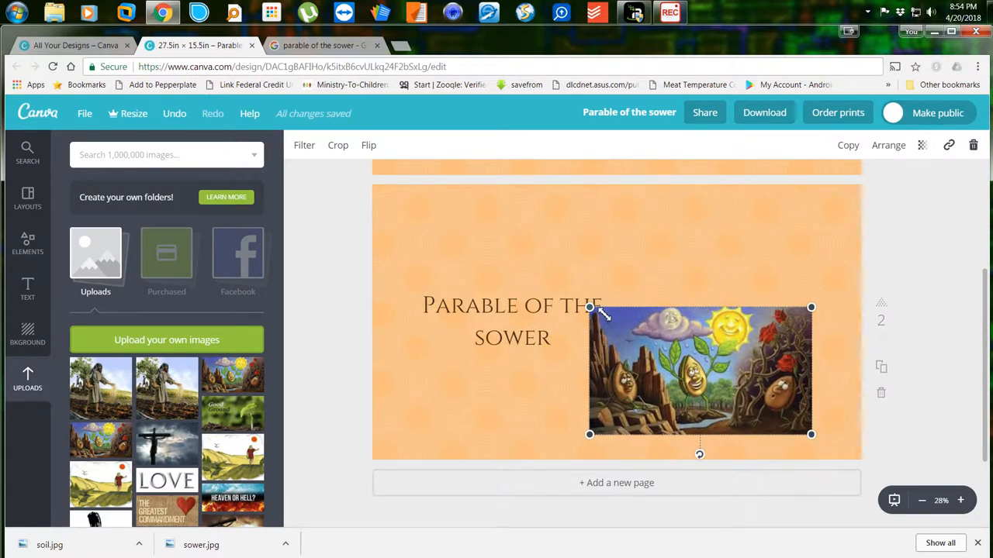
{"action": "left_click_drag", "start_coordinate": [591, 308], "coordinate": [554, 271]}
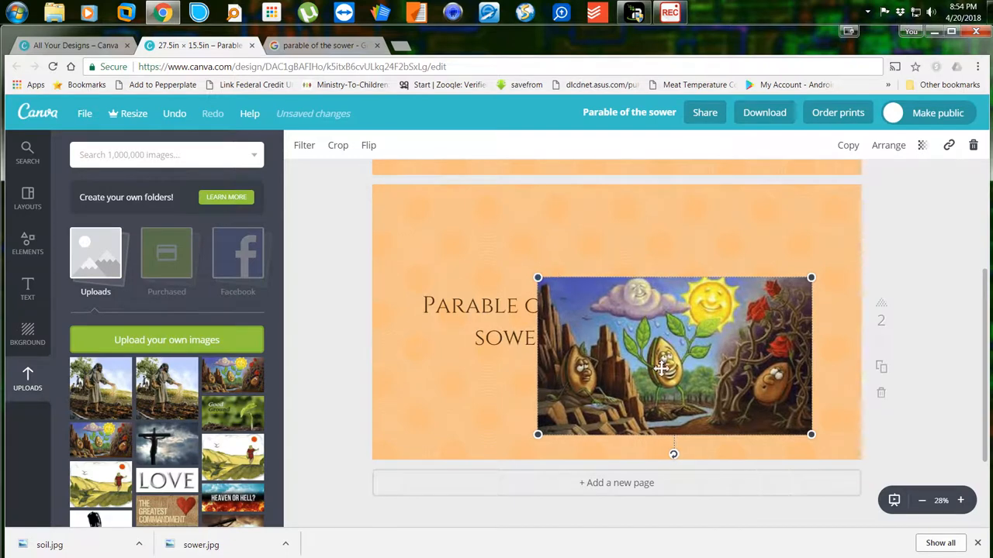
{"action": "left_click_drag", "start_coordinate": [657, 365], "coordinate": [611, 282]}
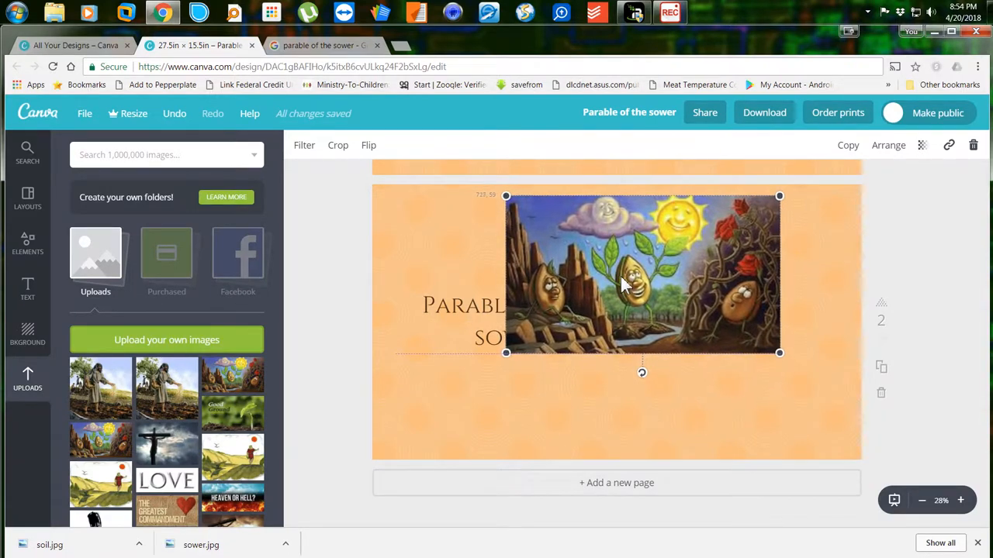
{"action": "left_click", "coordinate": [473, 332]}
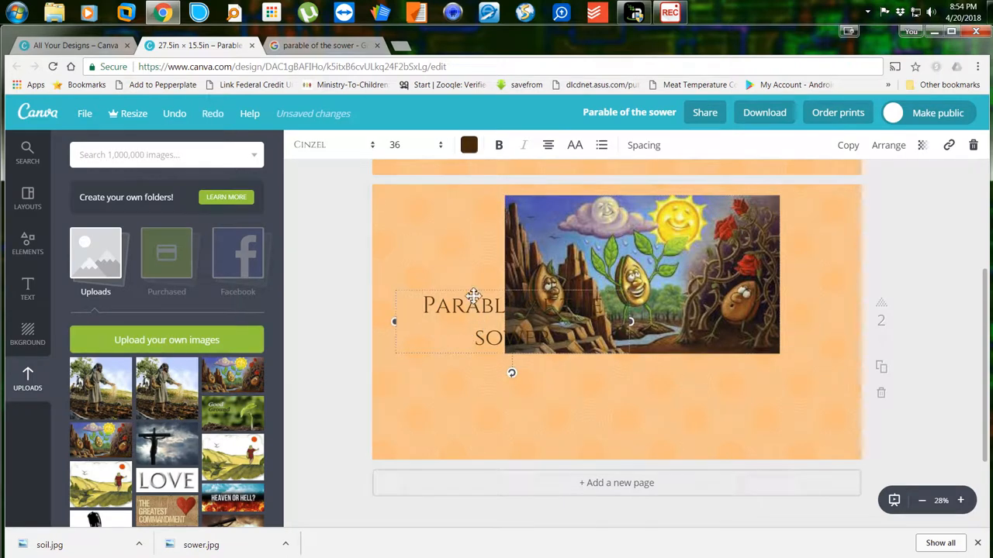
{"action": "left_click_drag", "start_coordinate": [473, 295], "coordinate": [577, 382]}
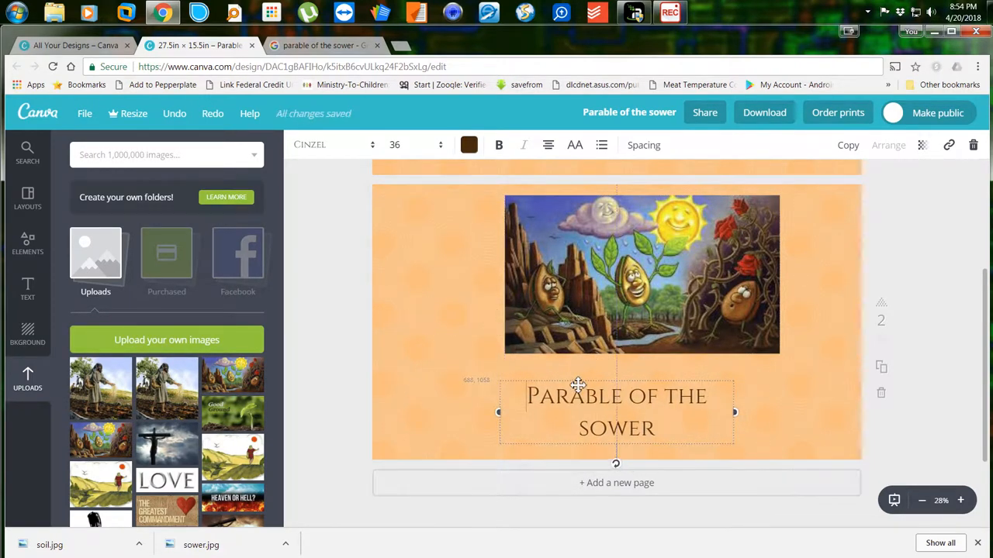
{"action": "left_click_drag", "start_coordinate": [600, 307], "coordinate": [566, 304]}
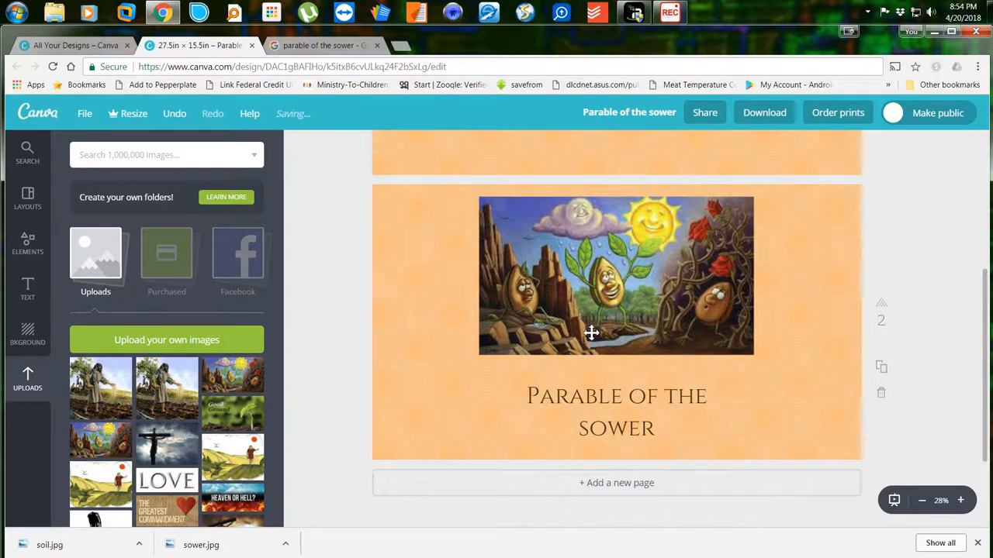
{"action": "left_click", "coordinate": [625, 407]}
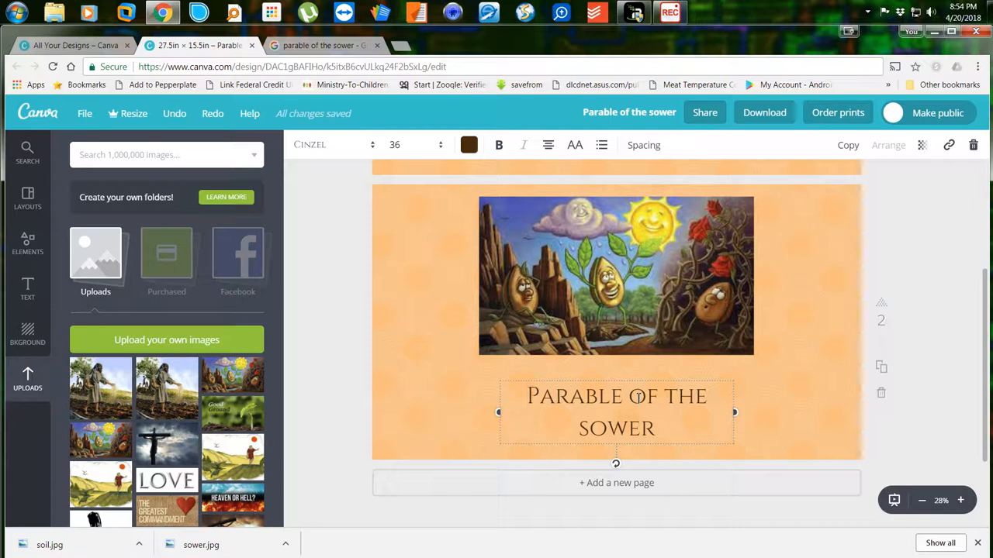
Replace the page 2 title text with 'What Type of soil are you?'.
{"action": "key", "text": "ctrl+a"}
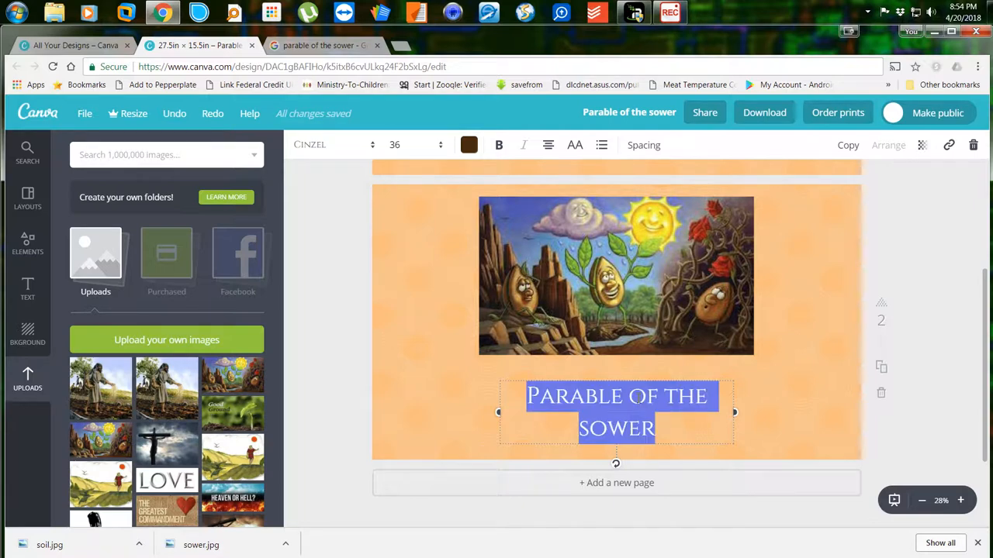
{"action": "type", "text": "What T"}
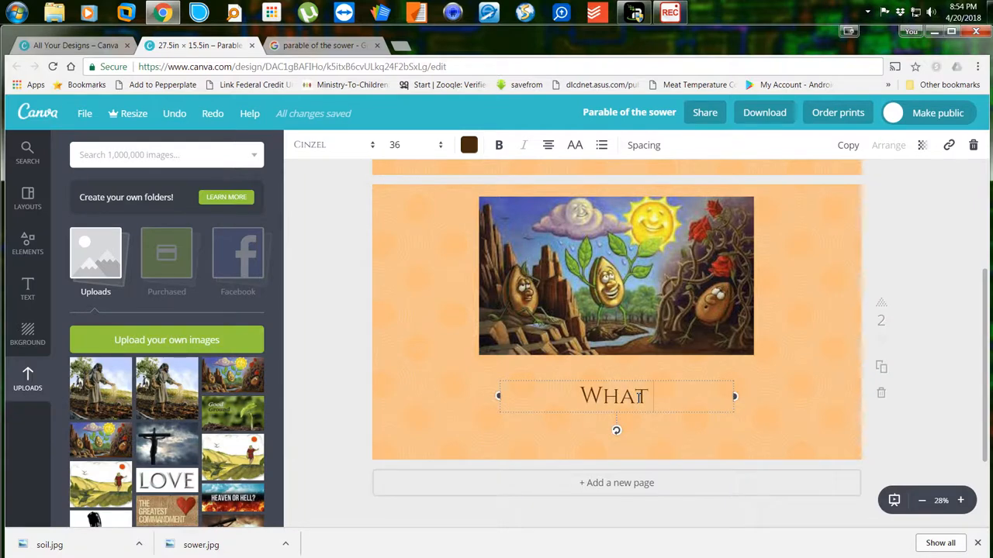
{"action": "type", "text": "ype of "}
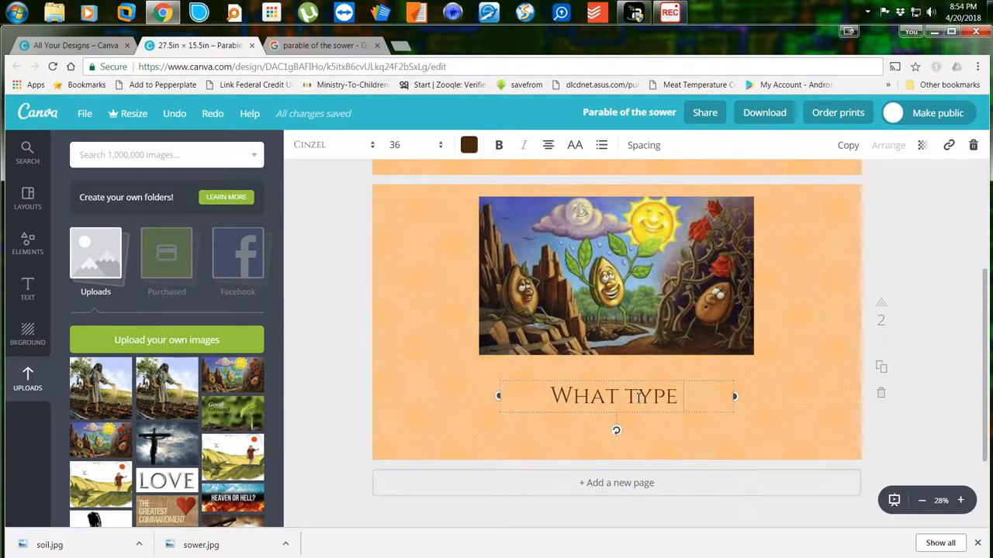
{"action": "type", "text": "soil"}
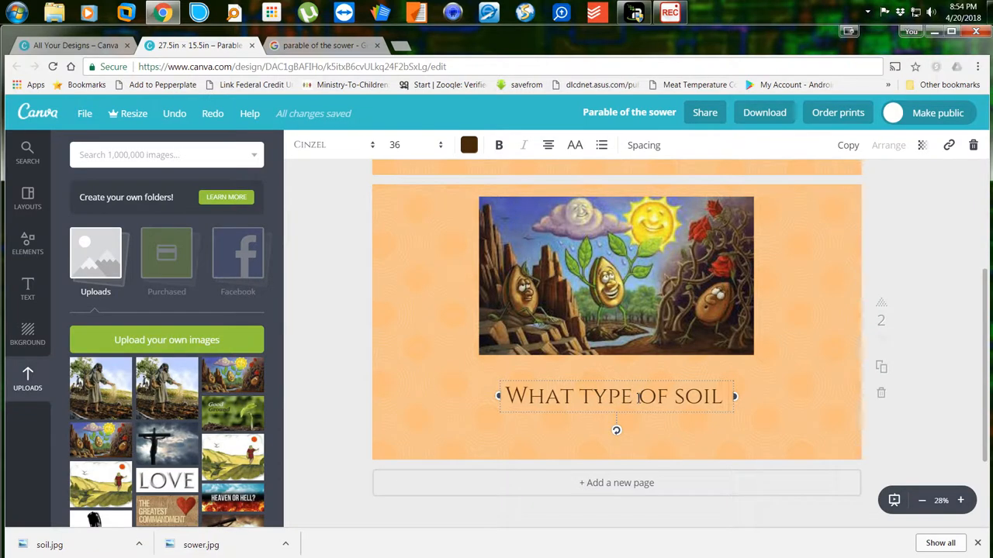
{"action": "type", "text": " are you?"}
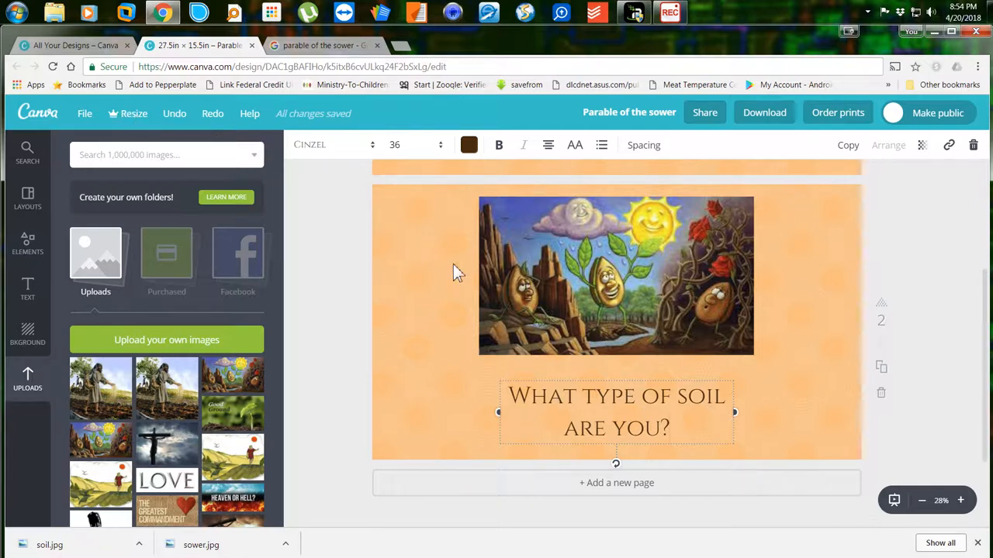
{"action": "left_click", "coordinate": [341, 145]}
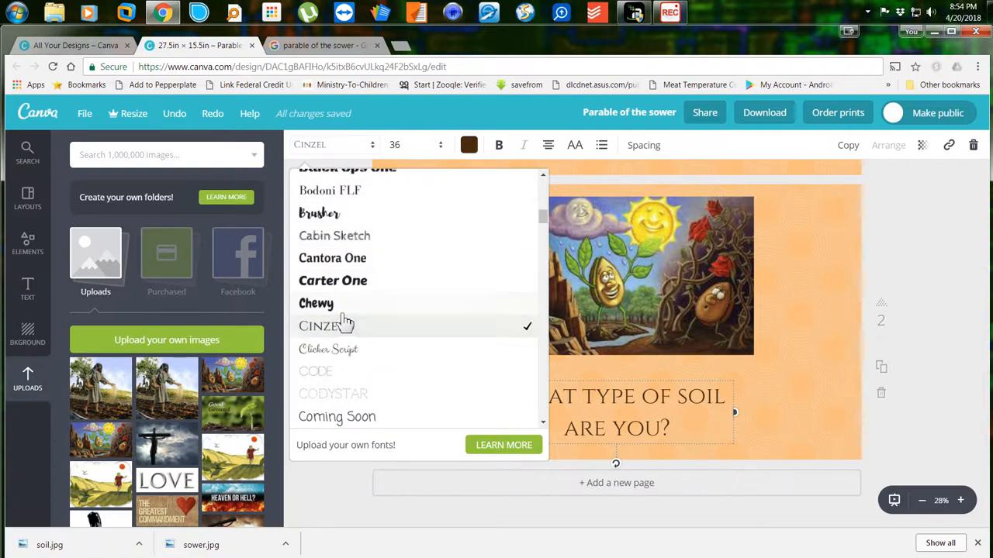
Set page 2's 'What type of soil are you?' caption in Aleo Light.
{"action": "scroll", "coordinate": [345, 318], "scroll_direction": "up", "scroll_amount": 2}
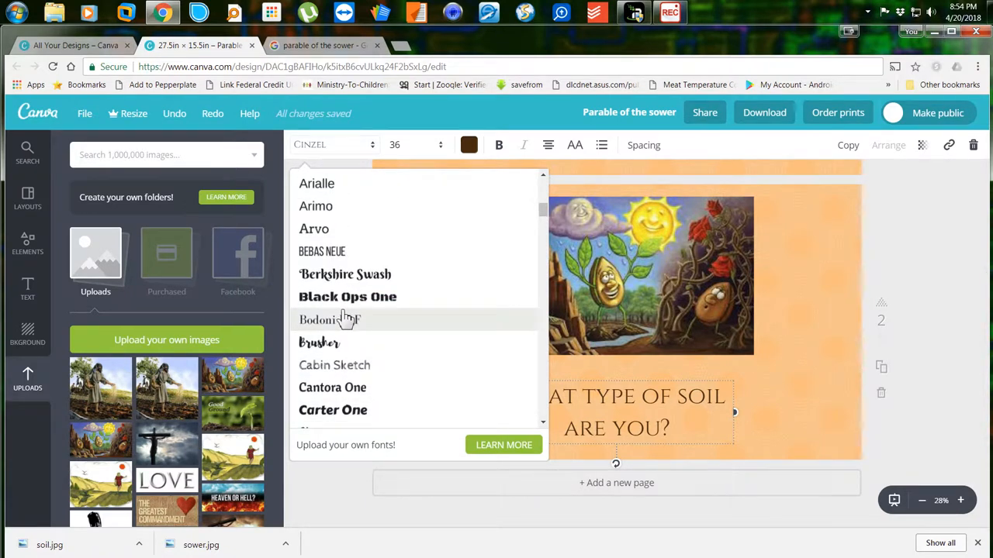
{"action": "scroll", "coordinate": [346, 318], "scroll_direction": "up", "scroll_amount": 5}
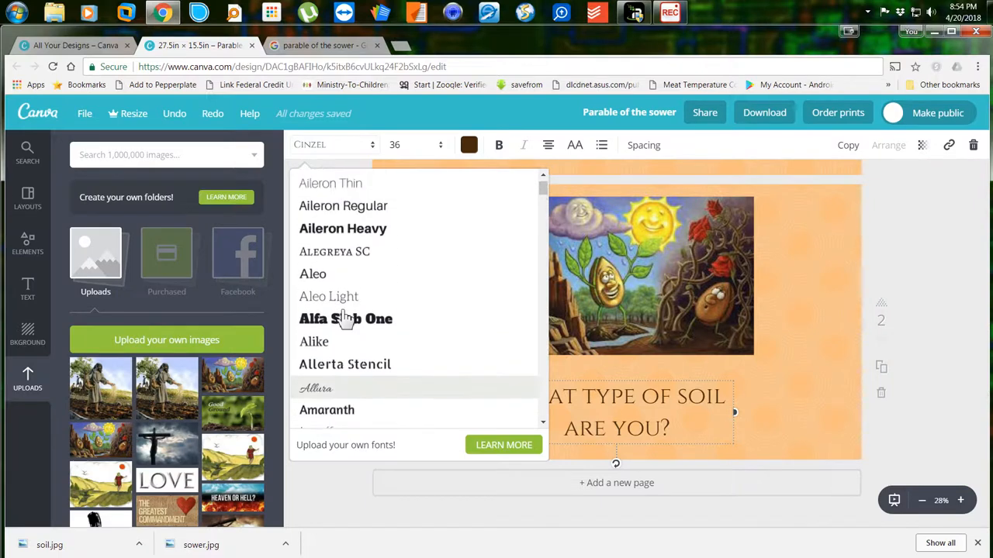
{"action": "scroll", "coordinate": [345, 318], "scroll_direction": "up", "scroll_amount": 1}
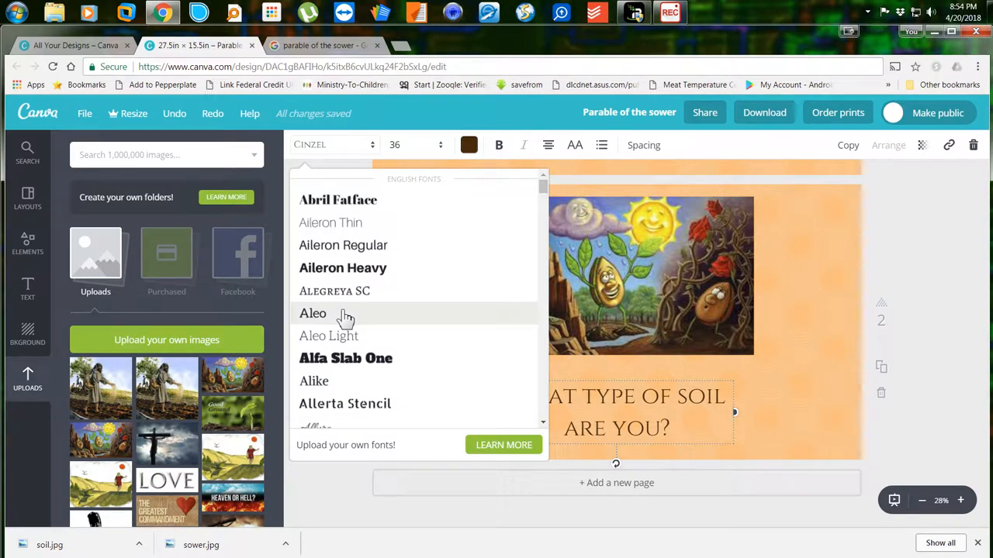
{"action": "left_click", "coordinate": [338, 336]}
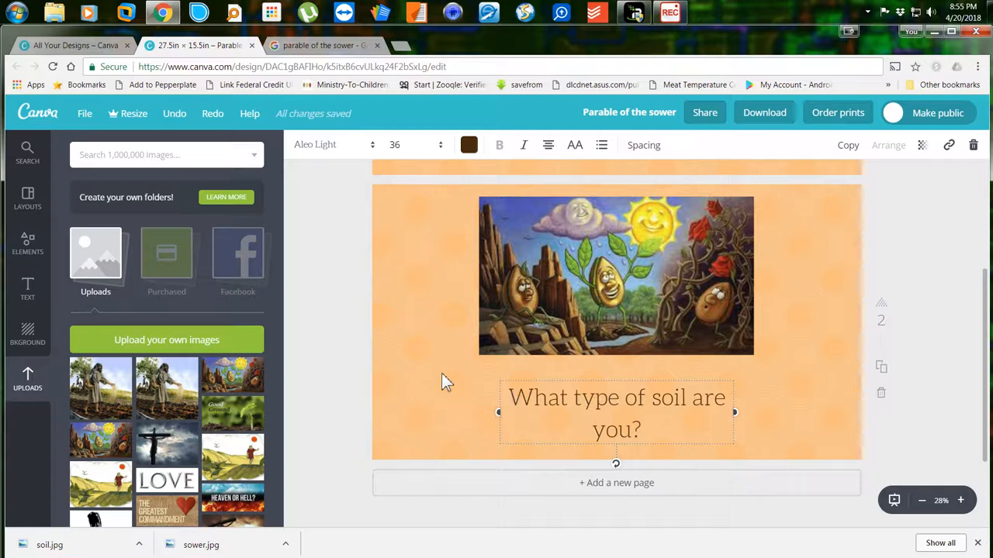
Give page 2 the free golden yellow textured background from the Background tiles.
{"action": "left_click", "coordinate": [42, 334]}
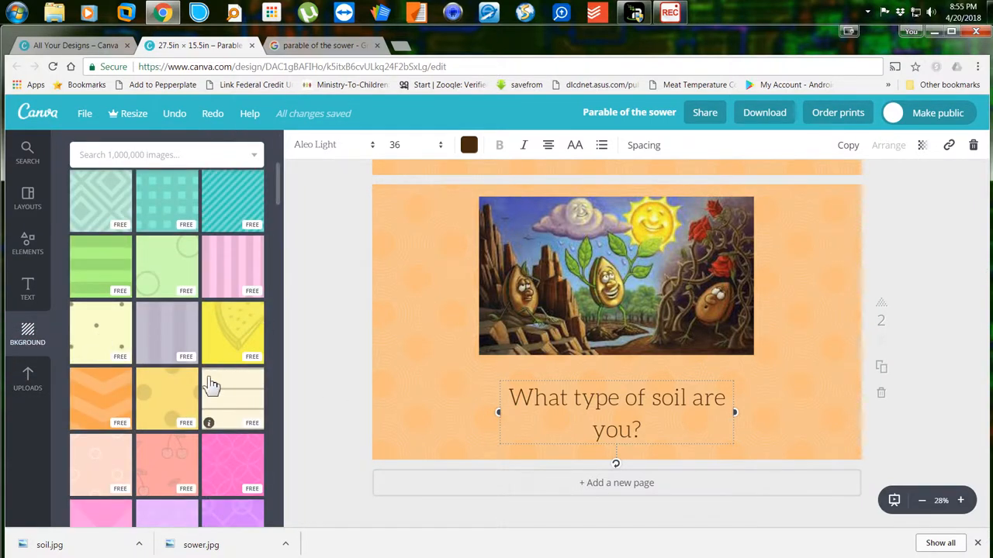
{"action": "scroll", "coordinate": [211, 385], "scroll_direction": "down", "scroll_amount": 6}
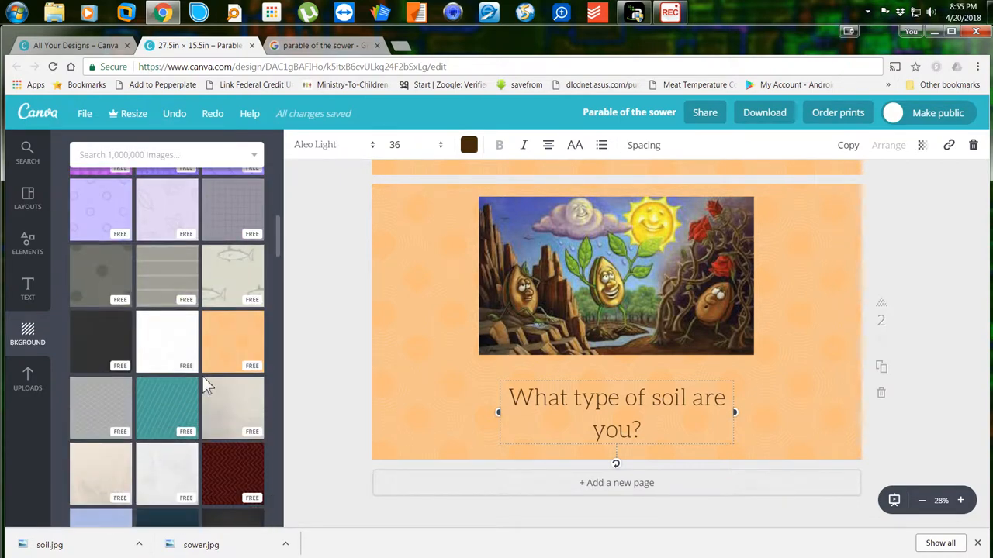
{"action": "scroll", "coordinate": [206, 385], "scroll_direction": "down", "scroll_amount": 3}
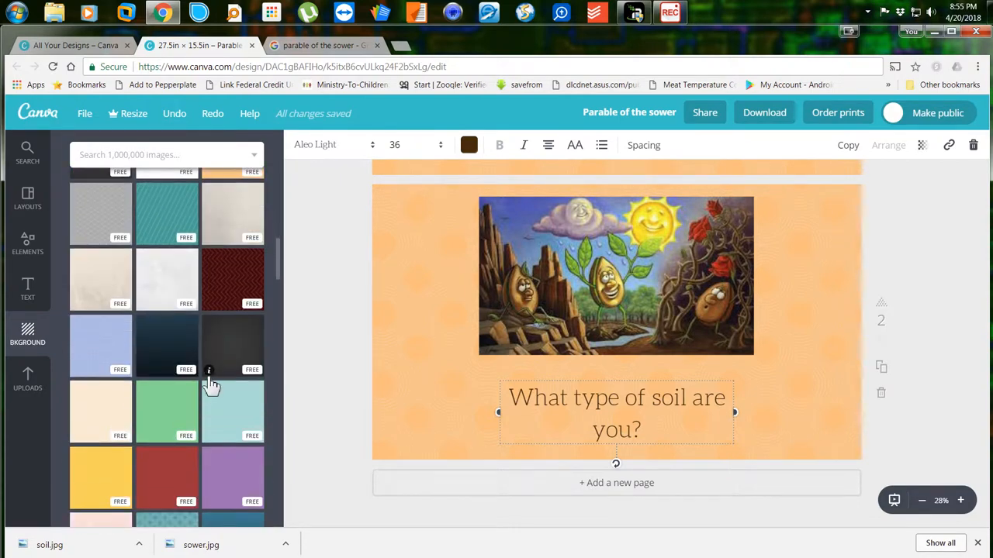
{"action": "scroll", "coordinate": [211, 386], "scroll_direction": "down", "scroll_amount": 10}
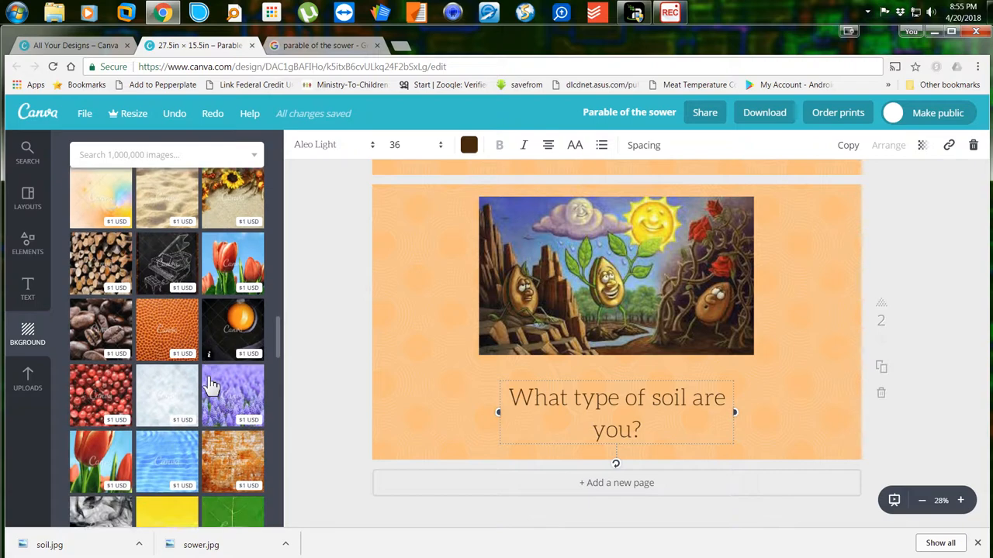
{"action": "scroll", "coordinate": [211, 386], "scroll_direction": "down", "scroll_amount": 10}
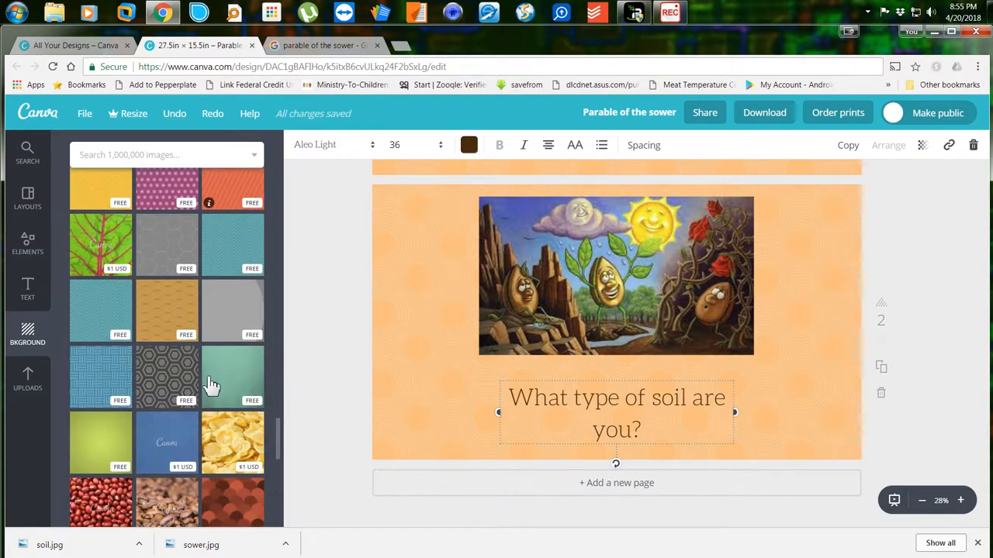
{"action": "scroll", "coordinate": [211, 385], "scroll_direction": "down", "scroll_amount": 1}
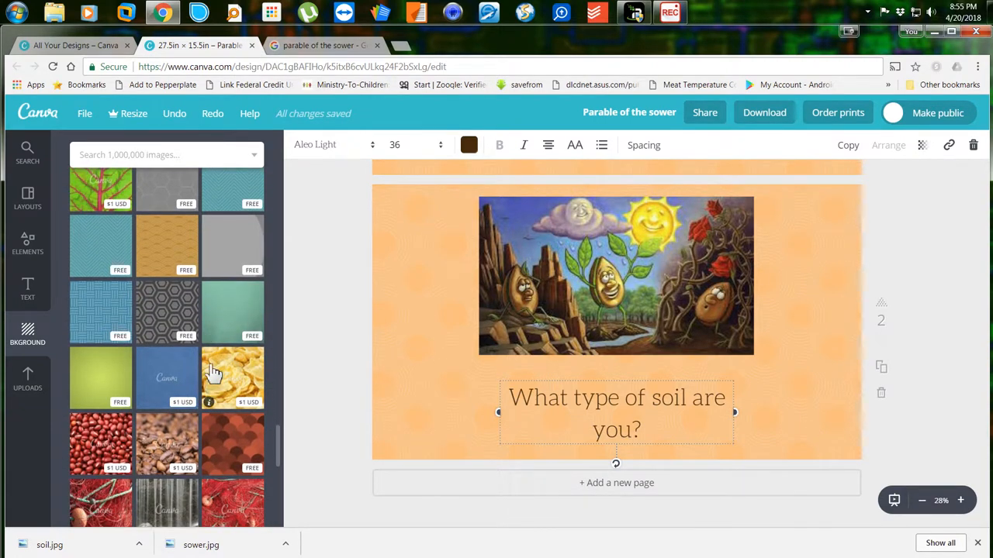
{"action": "scroll", "coordinate": [213, 372], "scroll_direction": "up", "scroll_amount": 1}
{"action": "scroll", "coordinate": [214, 365], "scroll_direction": "down", "scroll_amount": 1}
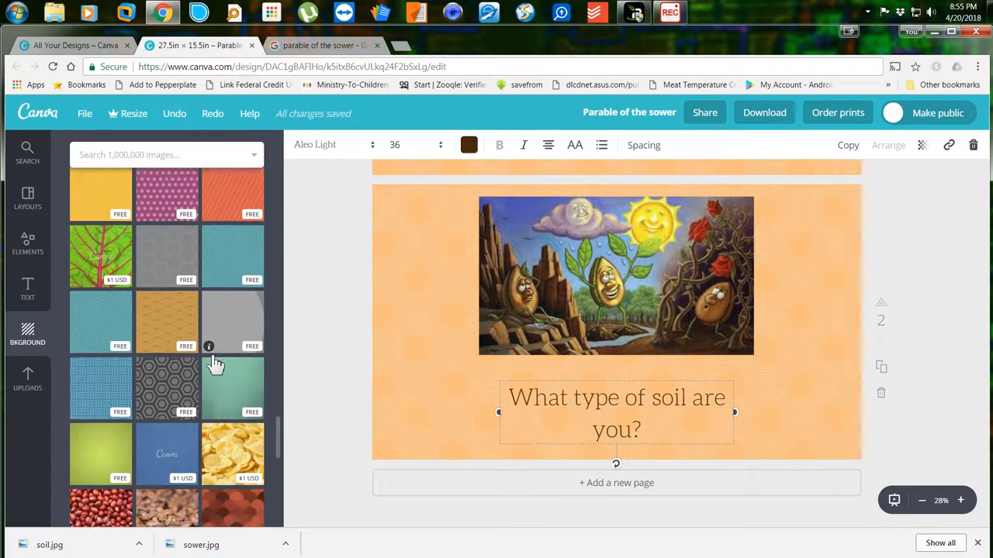
{"action": "scroll", "coordinate": [215, 364], "scroll_direction": "up", "scroll_amount": 2}
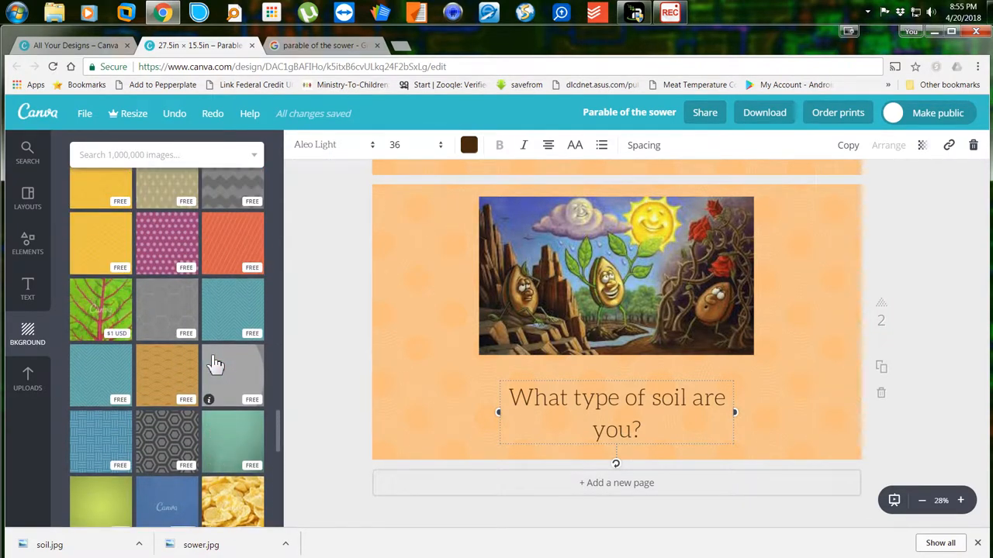
{"action": "scroll", "coordinate": [215, 364], "scroll_direction": "up", "scroll_amount": 2}
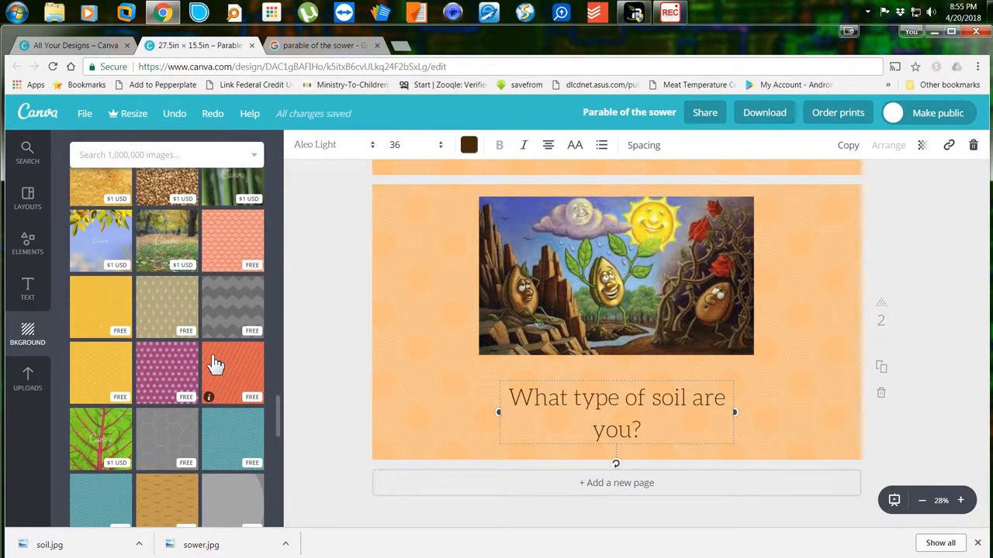
{"action": "left_click", "coordinate": [110, 372]}
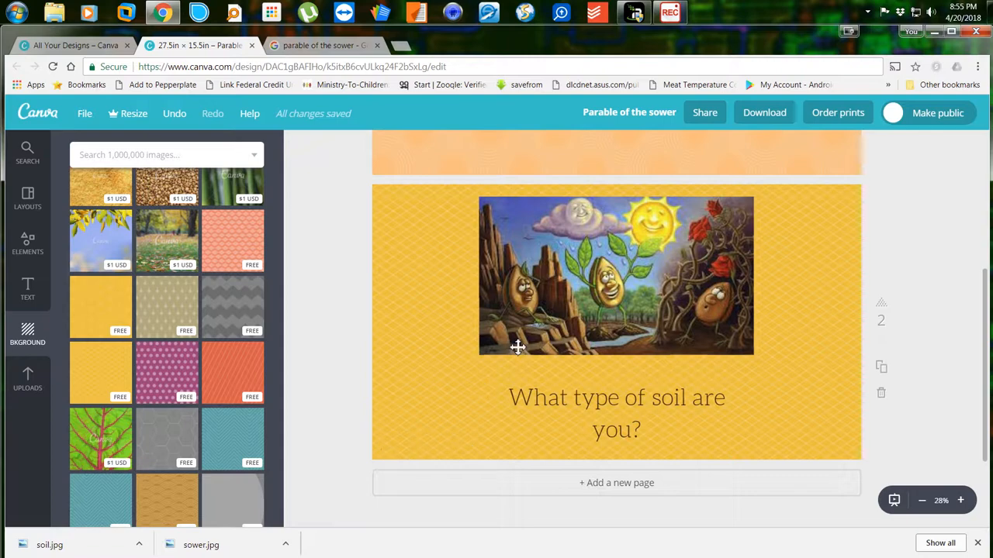
{"action": "scroll", "coordinate": [422, 364], "scroll_direction": "up", "scroll_amount": 4}
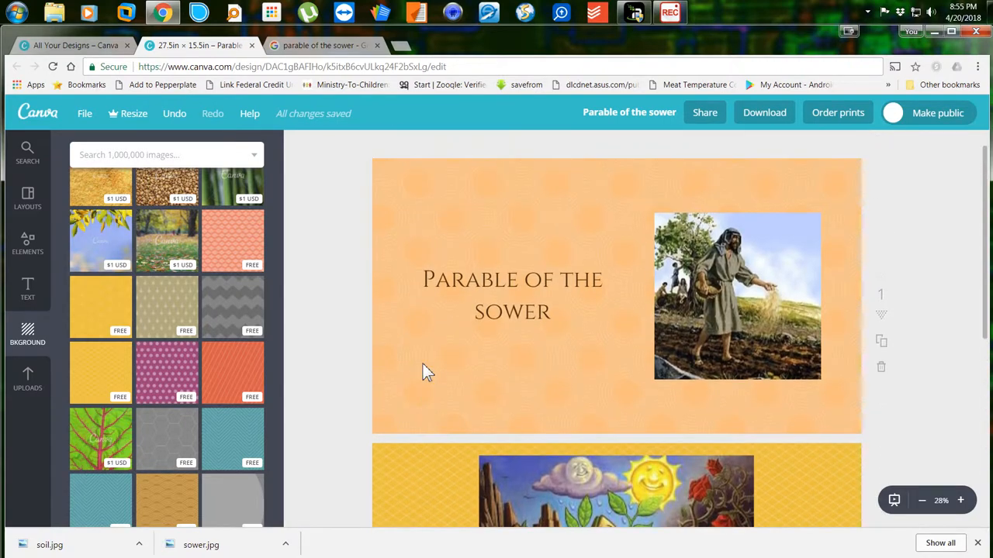
{"action": "scroll", "coordinate": [423, 364], "scroll_direction": "down", "scroll_amount": 2}
{"action": "scroll", "coordinate": [422, 368], "scroll_direction": "down", "scroll_amount": 3}
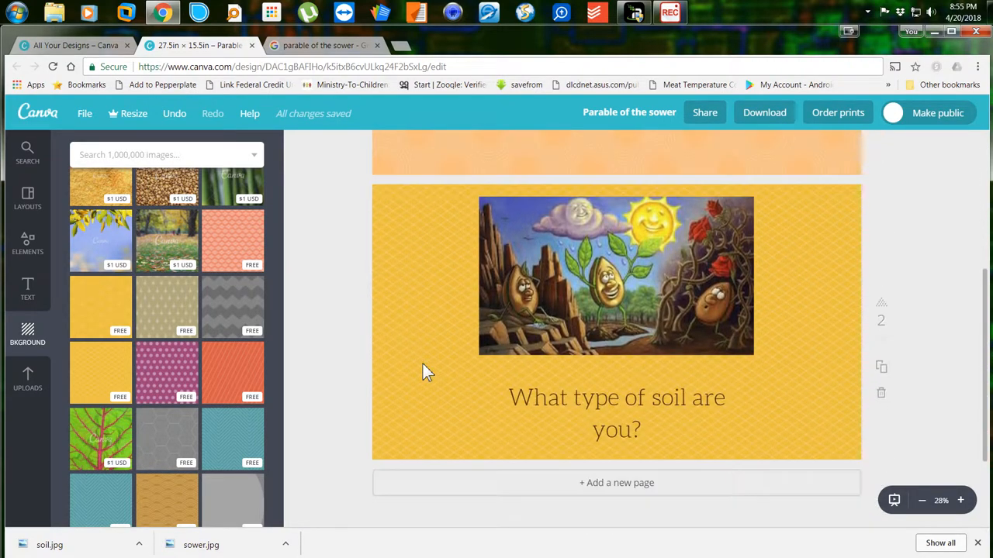
Add a blank yellow-textured third page, then go back to the sower image results.
{"action": "left_click", "coordinate": [606, 488]}
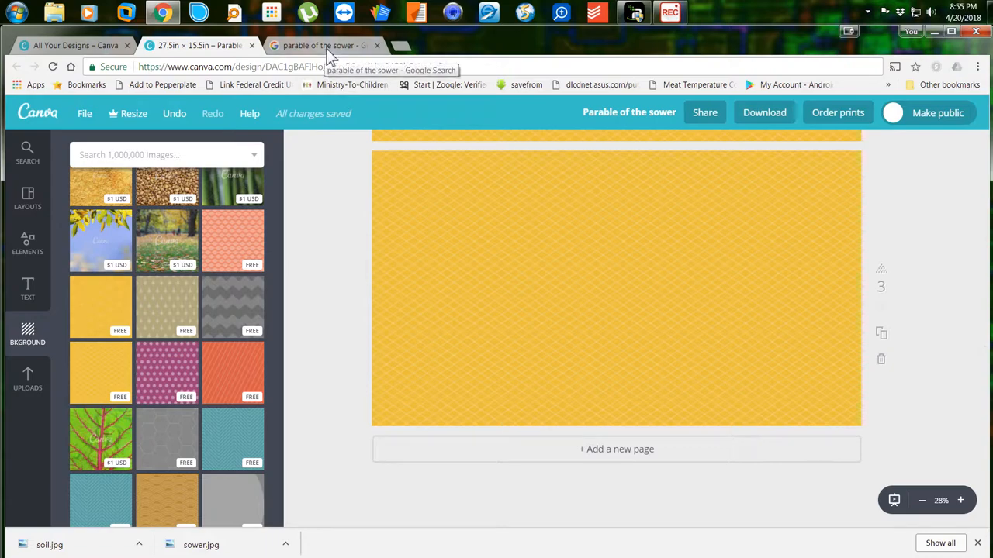
{"action": "left_click", "coordinate": [326, 45]}
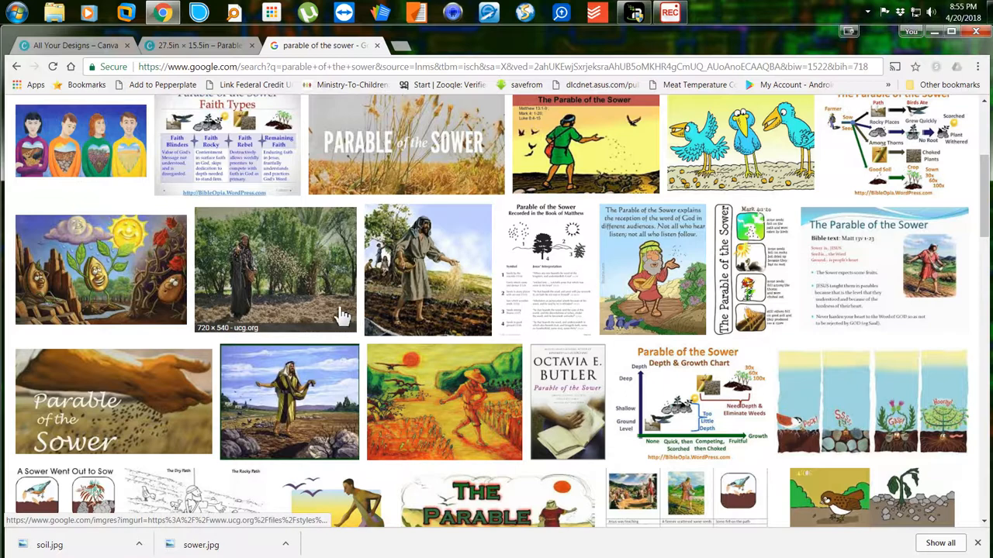
Scroll back to the top of the results and select the 'parable of the sower' query.
{"action": "scroll", "coordinate": [332, 337], "scroll_direction": "up", "scroll_amount": 3}
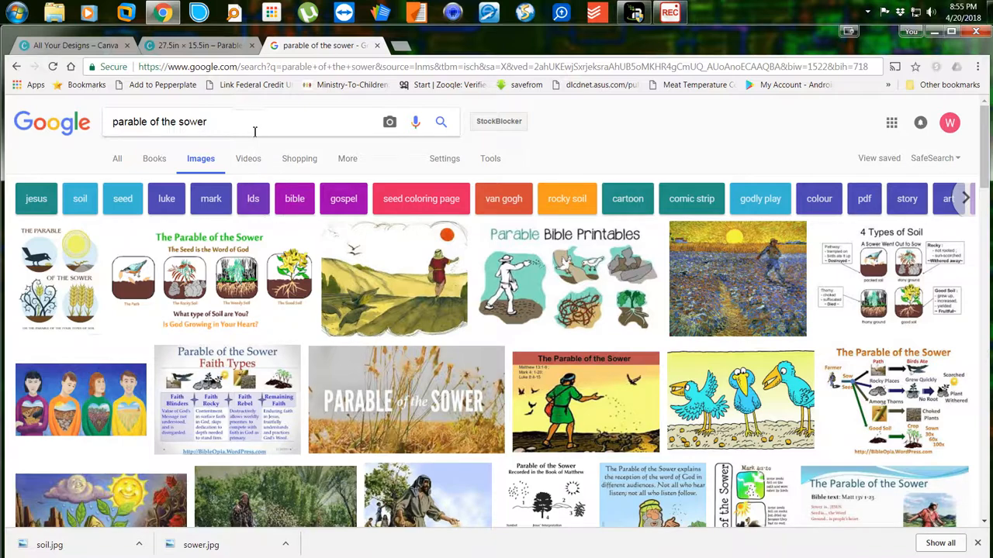
{"action": "left_click_drag", "start_coordinate": [208, 124], "coordinate": [82, 137]}
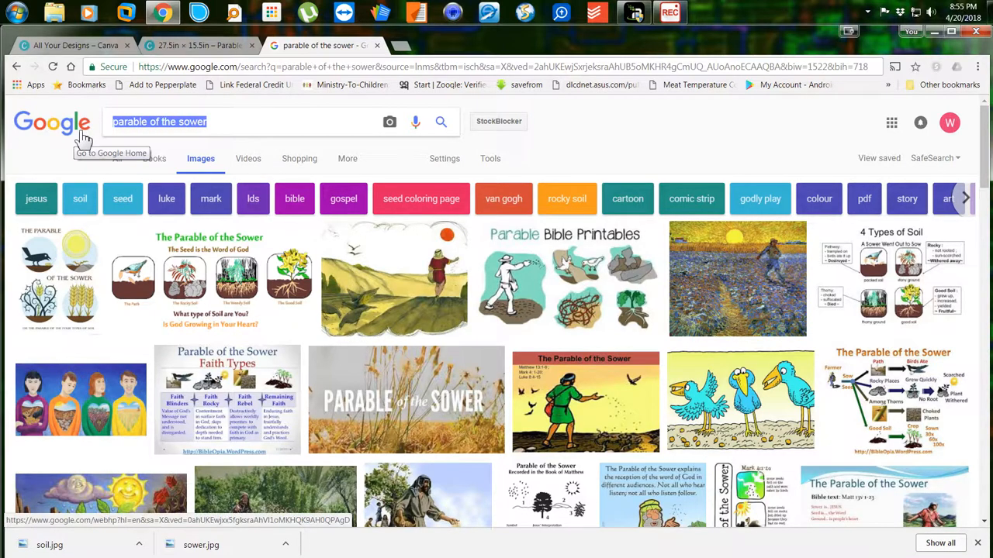
Search Google Images for 'parable good ground' and browse the seedling results.
{"action": "type", "text": "parable good gro"}
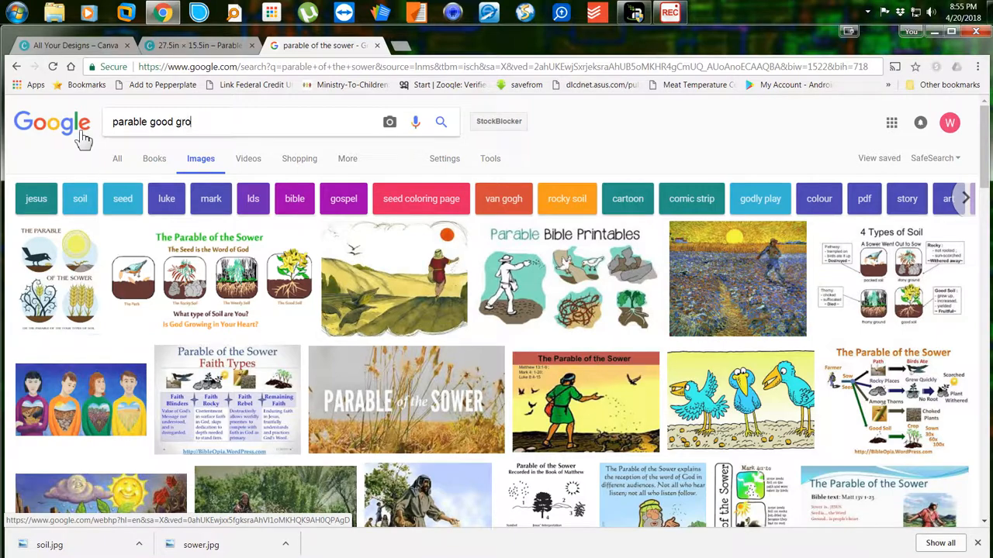
{"action": "type", "text": "und"}
{"action": "key", "text": "Return"}
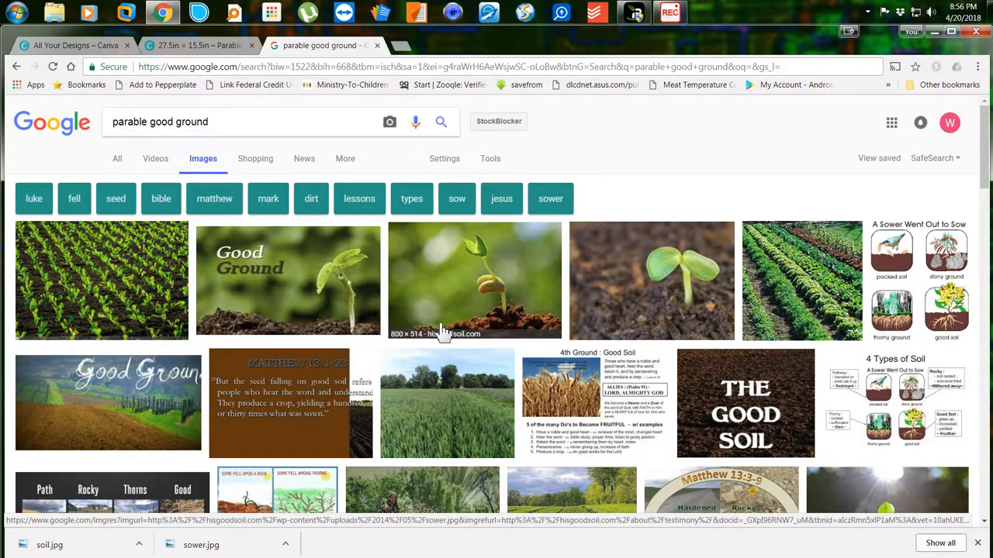
{"action": "scroll", "coordinate": [440, 332], "scroll_direction": "down", "scroll_amount": 3}
{"action": "scroll", "coordinate": [441, 331], "scroll_direction": "down", "scroll_amount": 4}
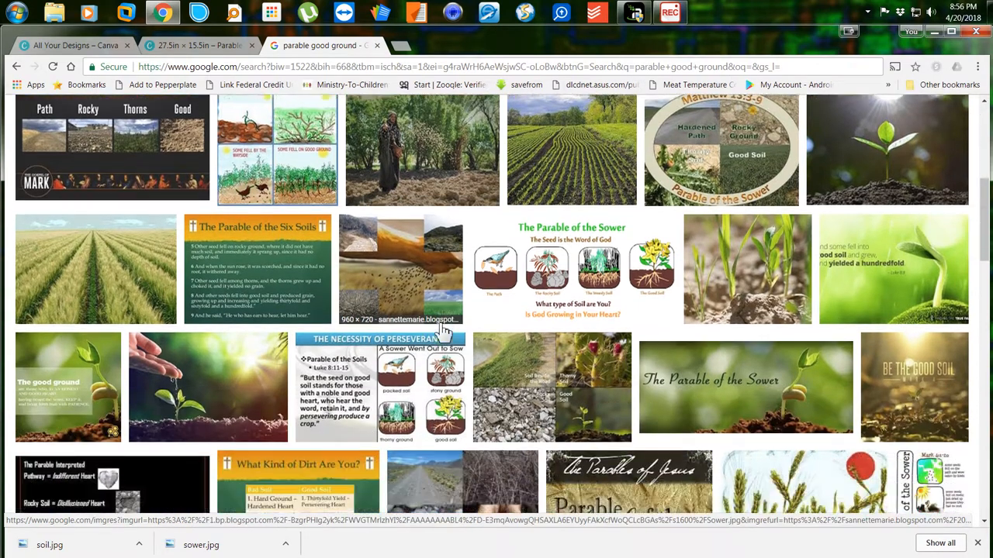
{"action": "scroll", "coordinate": [443, 332], "scroll_direction": "down", "scroll_amount": 1}
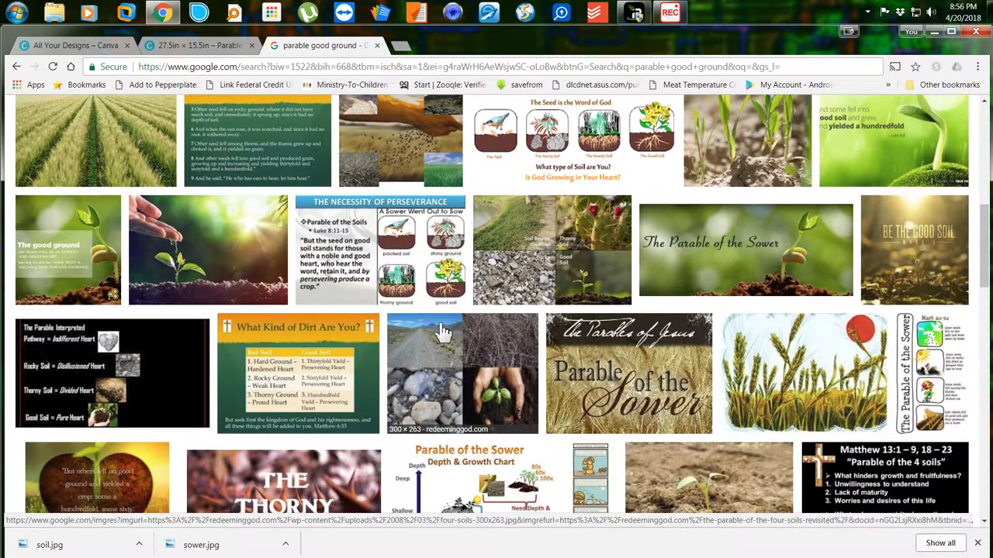
{"action": "scroll", "coordinate": [444, 332], "scroll_direction": "down", "scroll_amount": 3}
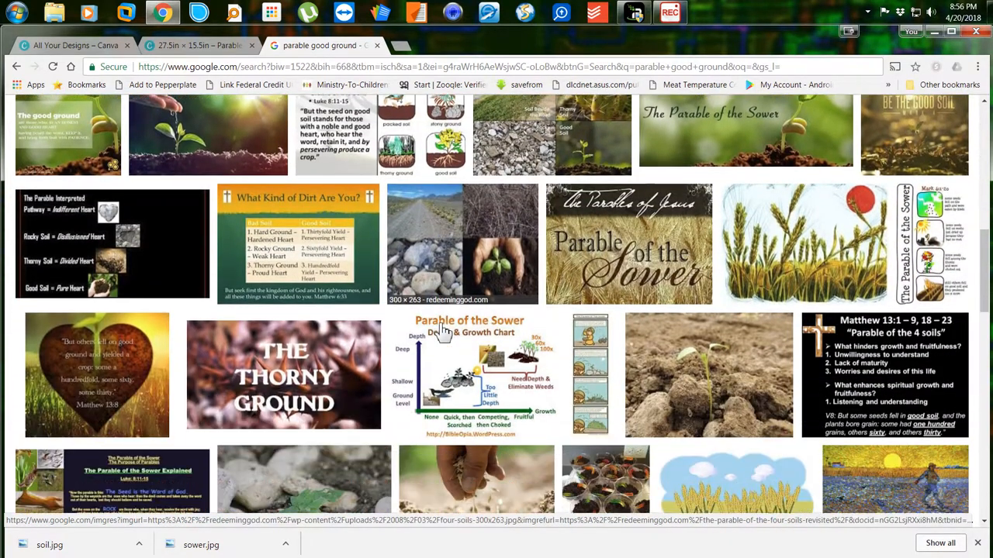
{"action": "scroll", "coordinate": [444, 332], "scroll_direction": "up", "scroll_amount": 4}
{"action": "scroll", "coordinate": [444, 332], "scroll_direction": "up", "scroll_amount": 8}
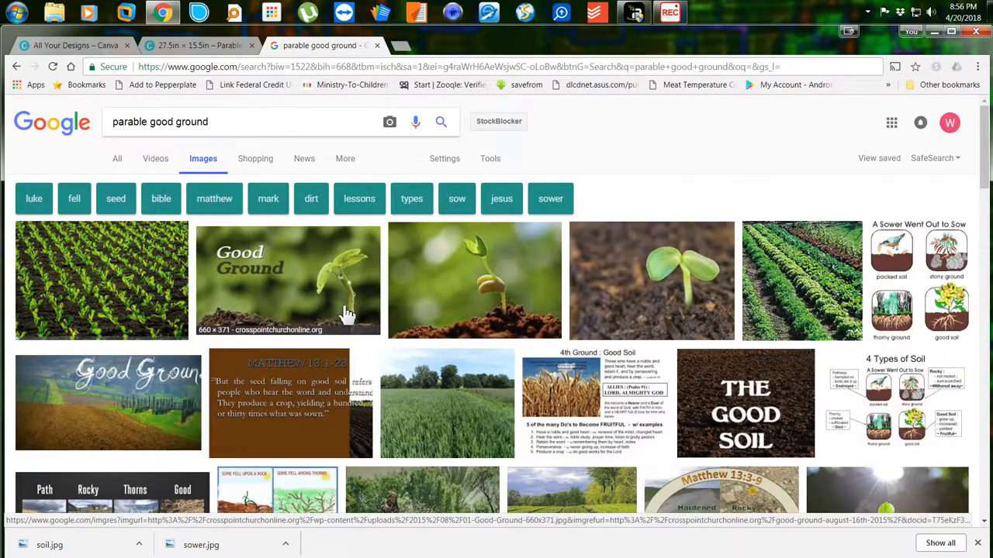
Save the Good Ground seedling picture as good soil.jpg in the lesson 15 folder.
{"action": "right_click", "coordinate": [294, 280]}
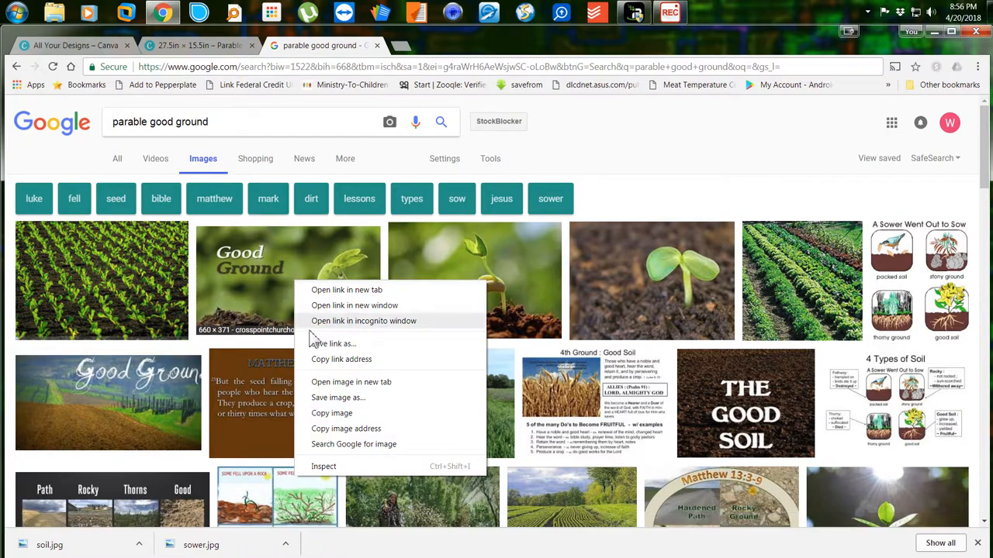
{"action": "left_click", "coordinate": [322, 398]}
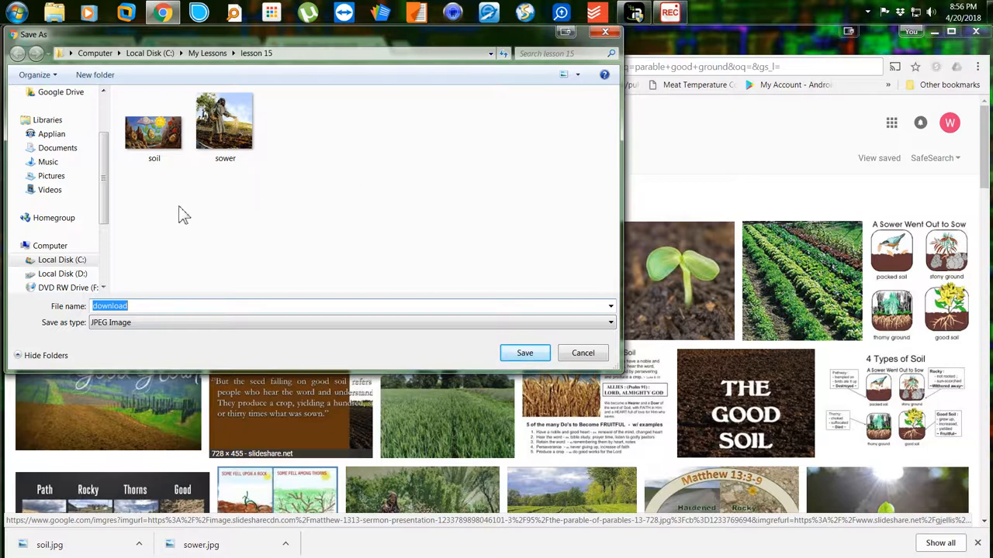
{"action": "type", "text": "good soil"}
{"action": "key", "text": "Return"}
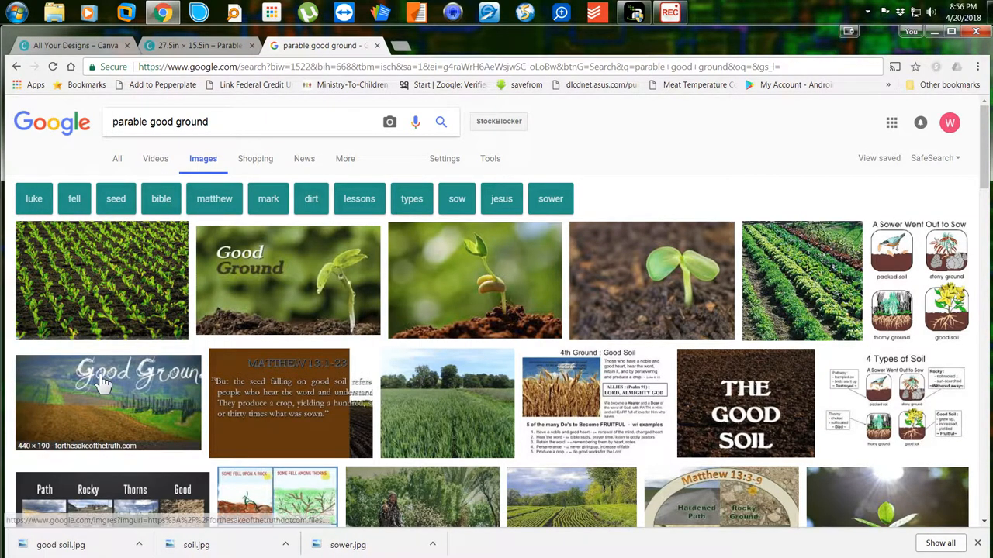
Upload good soil.jpg from the computer into the Canva design's Uploads.
{"action": "left_click", "coordinate": [225, 47]}
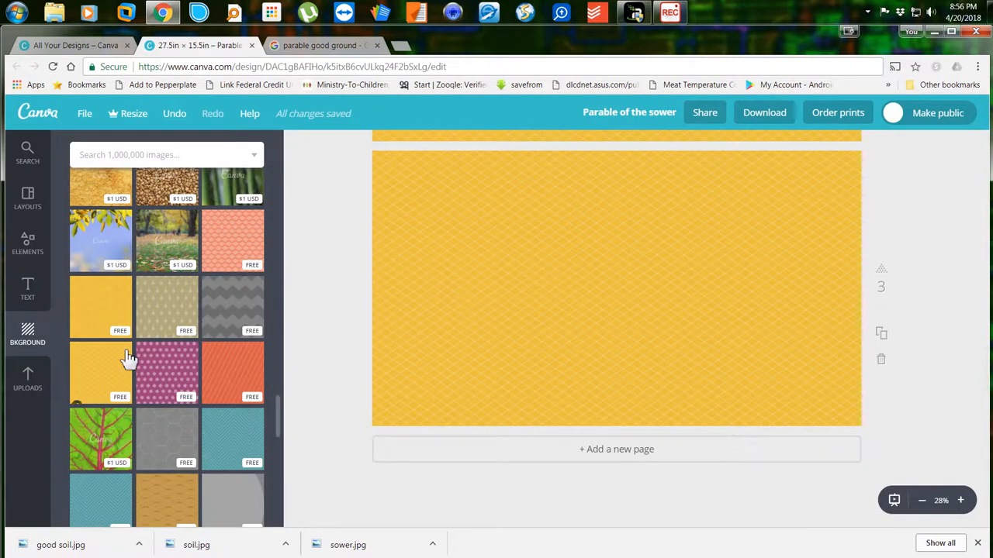
{"action": "left_click", "coordinate": [34, 381]}
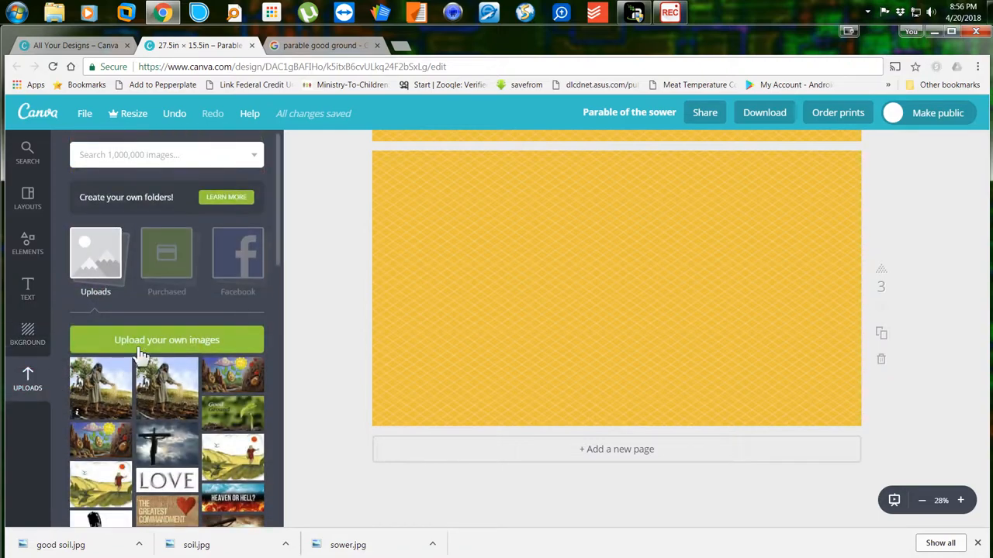
{"action": "left_click", "coordinate": [144, 349]}
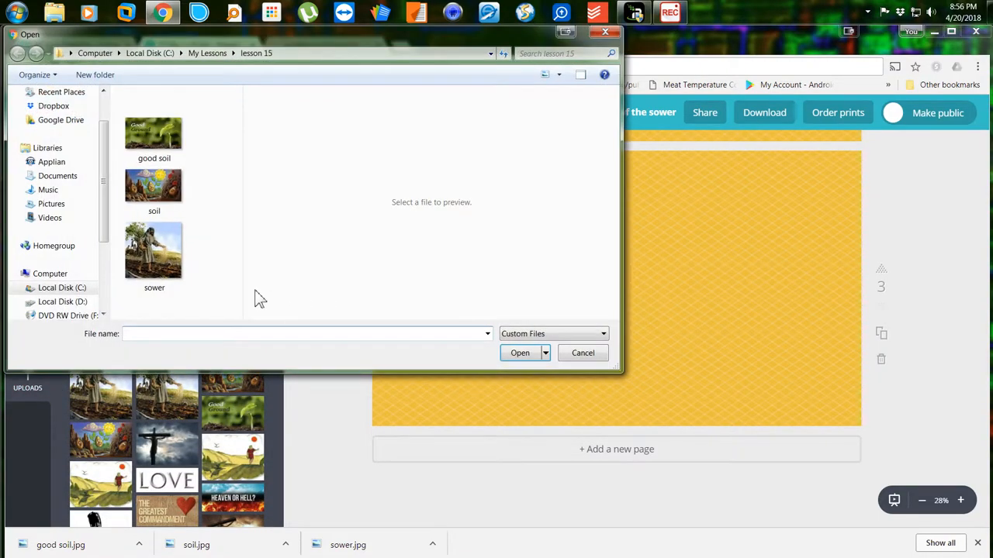
{"action": "double_click", "coordinate": [149, 133]}
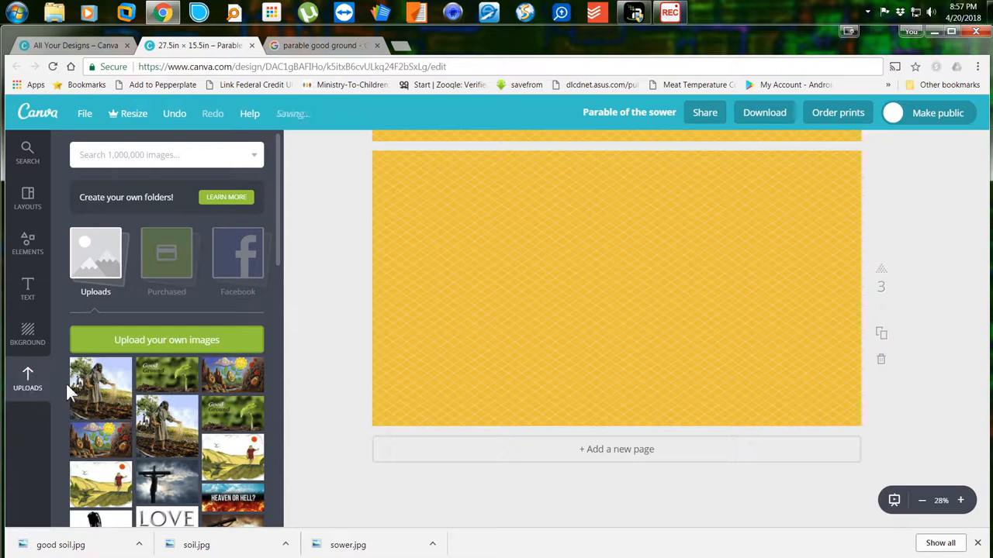
Add the Good Ground picture to page 3, enlarged and centred near the top.
{"action": "left_click", "coordinate": [175, 382]}
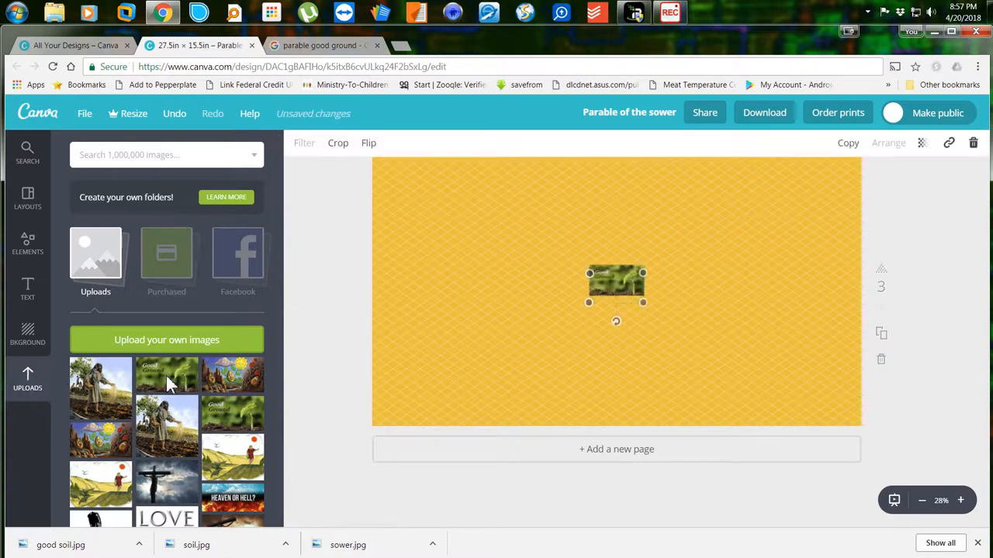
{"action": "left_click_drag", "start_coordinate": [601, 279], "coordinate": [457, 186]}
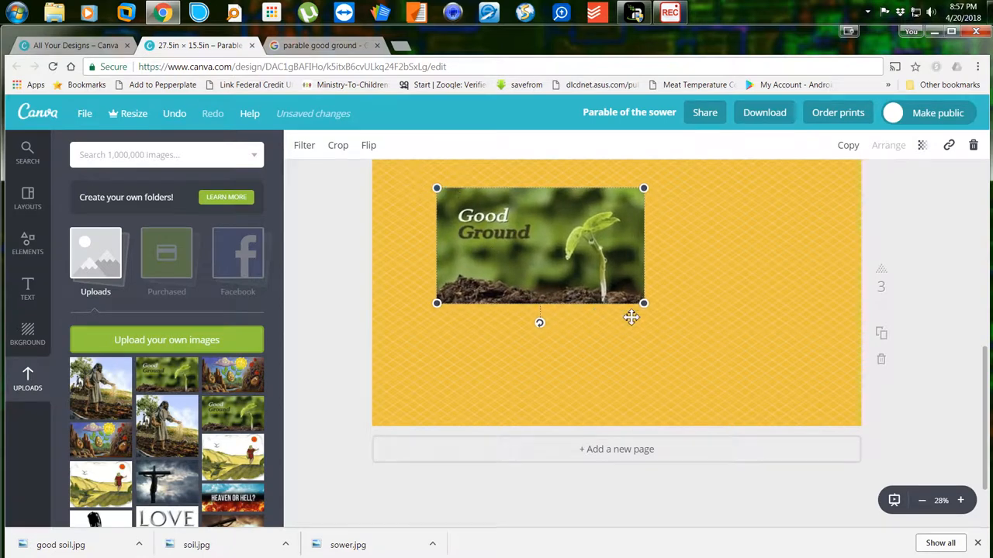
{"action": "left_click_drag", "start_coordinate": [642, 303], "coordinate": [746, 399]}
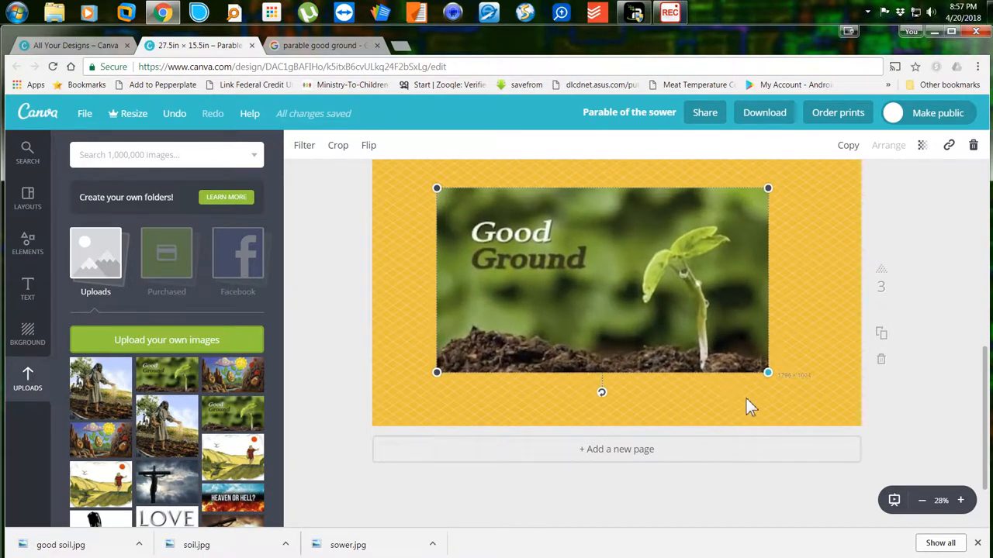
{"action": "left_click_drag", "start_coordinate": [623, 303], "coordinate": [625, 284]}
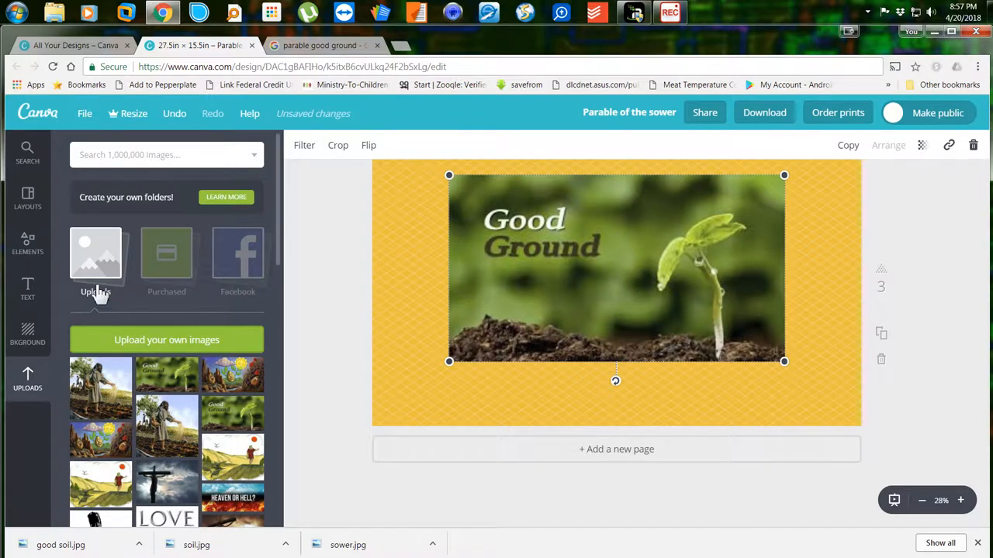
Add a subheading beneath the photo reading 'Good ground grows good things'.
{"action": "left_click", "coordinate": [28, 289]}
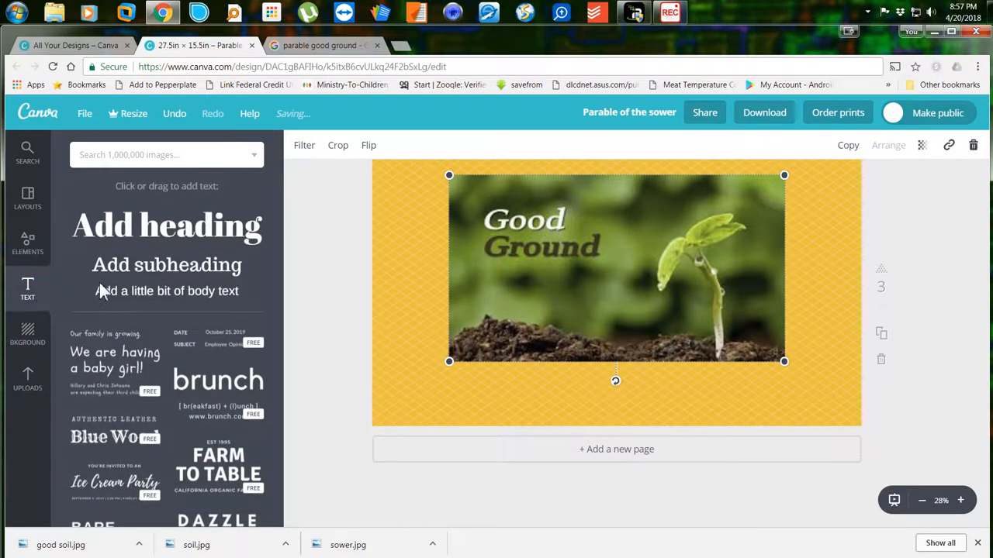
{"action": "left_click", "coordinate": [144, 268]}
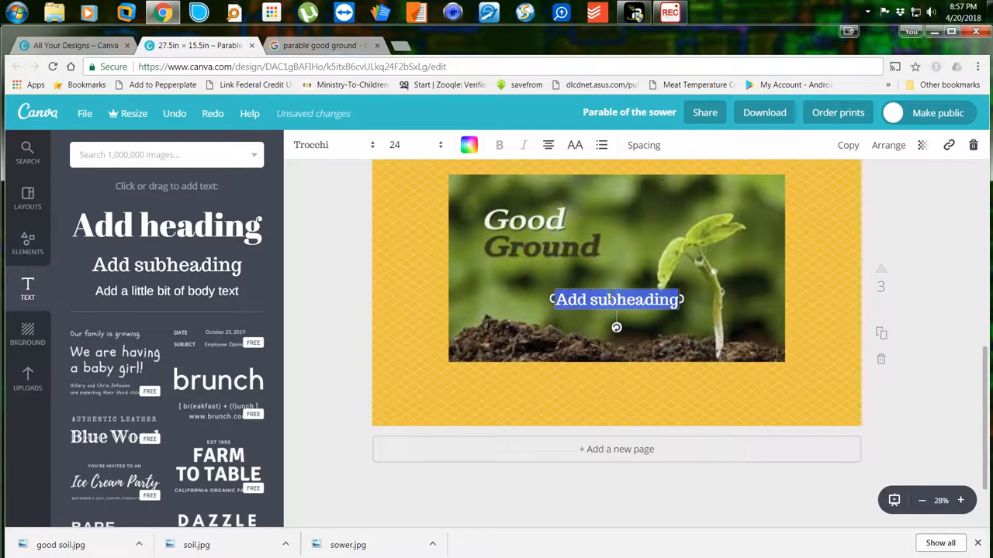
{"action": "left_click_drag", "start_coordinate": [612, 295], "coordinate": [613, 382]}
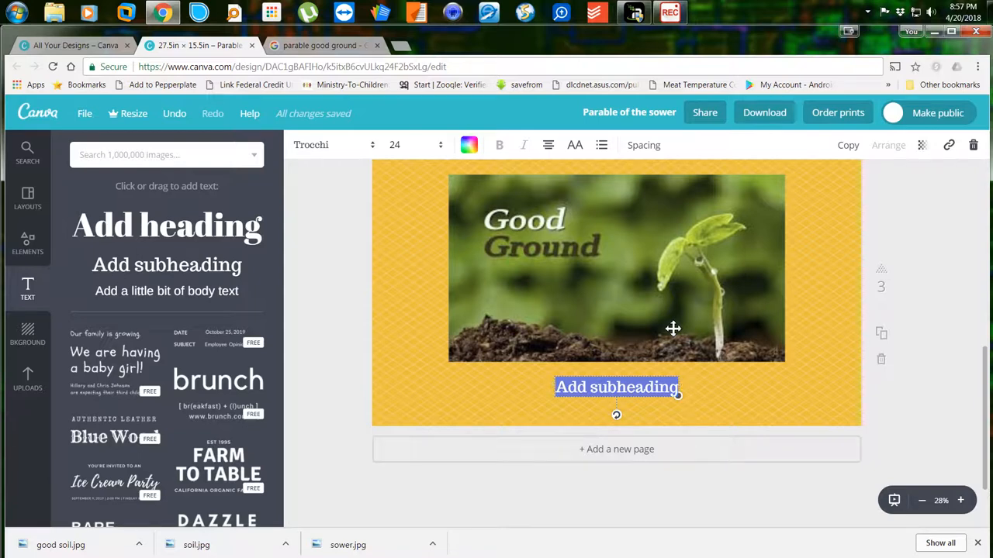
{"action": "type", "text": "Good g"}
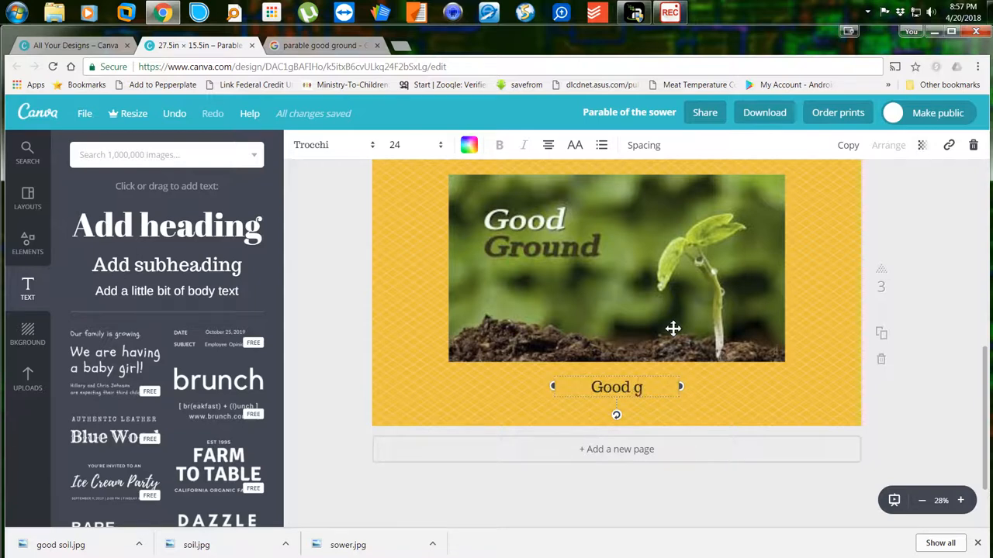
{"action": "type", "text": "round g"}
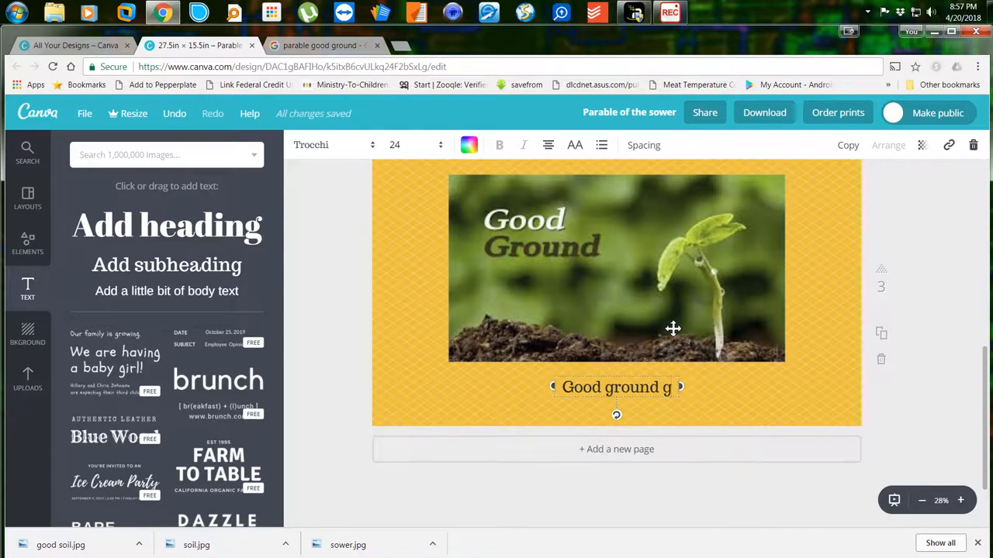
{"action": "type", "text": "rows g"}
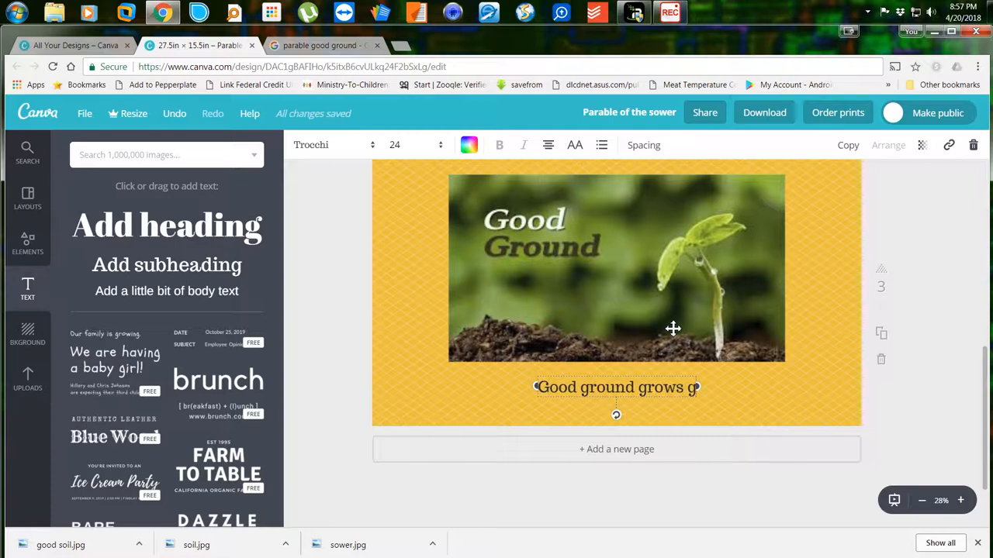
{"action": "type", "text": "ood"}
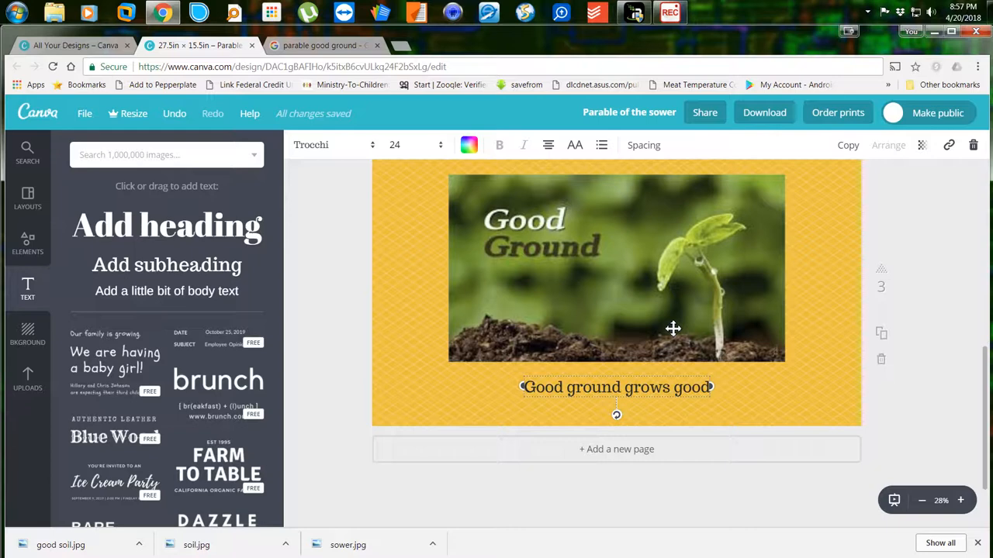
{"action": "type", "text": " things"}
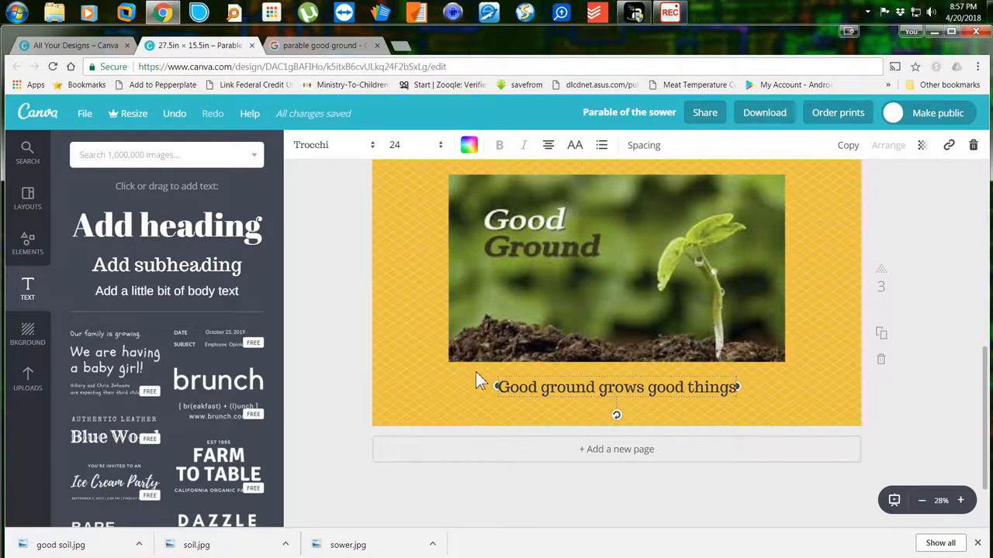
Replace page 3's yellow pattern with the plain light teal solid background.
{"action": "left_click", "coordinate": [27, 333]}
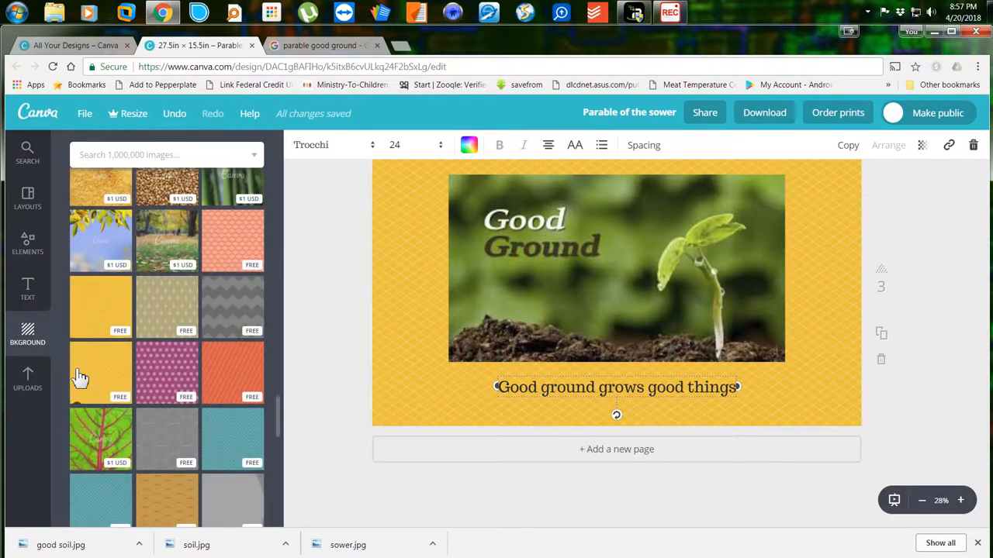
{"action": "scroll", "coordinate": [165, 372], "scroll_direction": "up", "scroll_amount": 12}
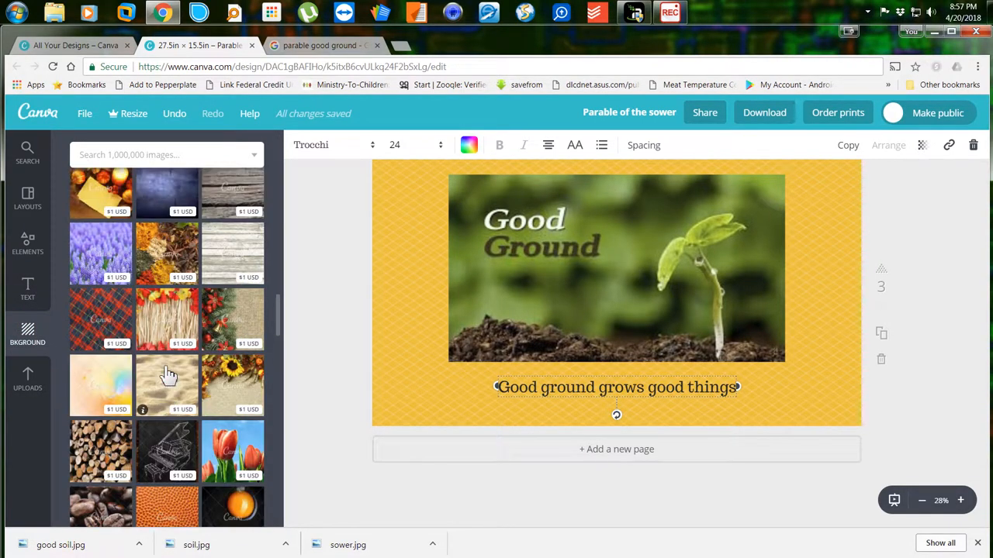
{"action": "scroll", "coordinate": [169, 375], "scroll_direction": "up", "scroll_amount": 5}
{"action": "scroll", "coordinate": [166, 372], "scroll_direction": "up", "scroll_amount": 2}
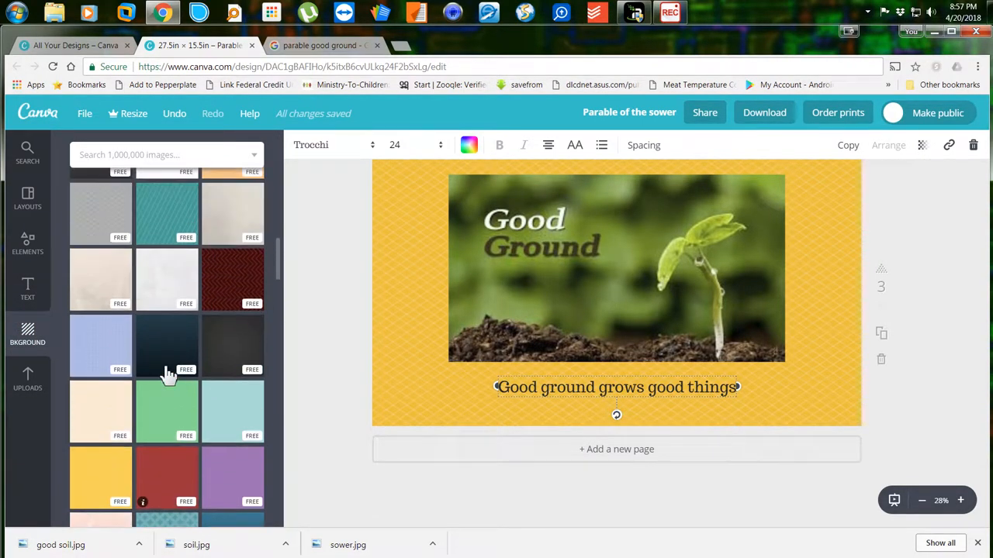
{"action": "left_click", "coordinate": [230, 428]}
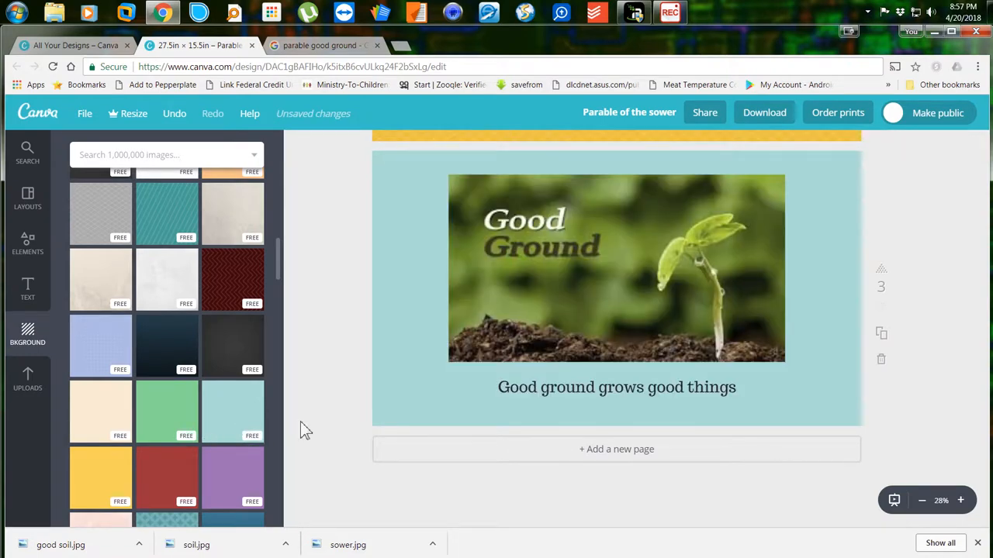
{"action": "scroll", "coordinate": [658, 452], "scroll_direction": "up", "scroll_amount": 4}
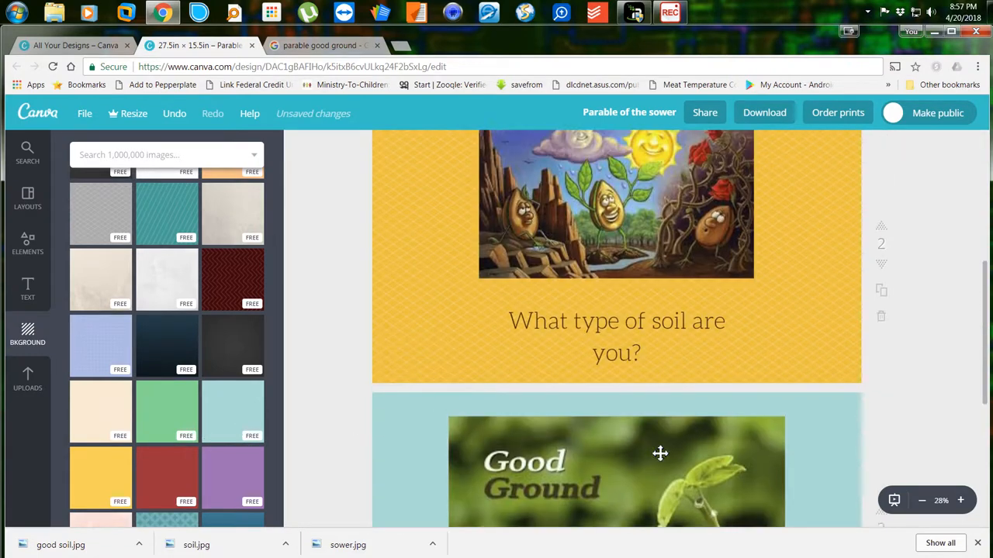
{"action": "scroll", "coordinate": [660, 453], "scroll_direction": "up", "scroll_amount": 3}
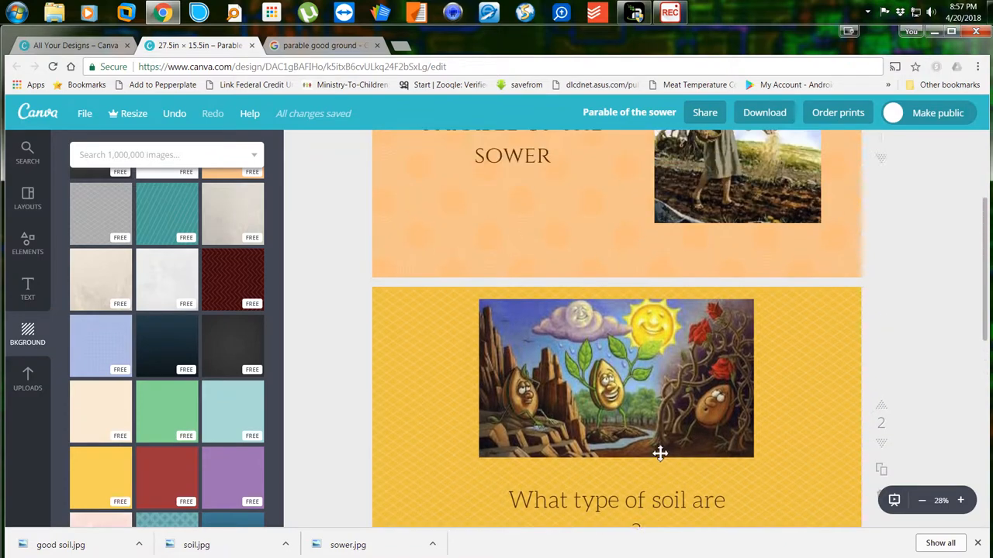
{"action": "scroll", "coordinate": [659, 453], "scroll_direction": "down", "scroll_amount": 3}
{"action": "scroll", "coordinate": [659, 453], "scroll_direction": "down", "scroll_amount": 1}
{"action": "scroll", "coordinate": [657, 451], "scroll_direction": "up", "scroll_amount": 3}
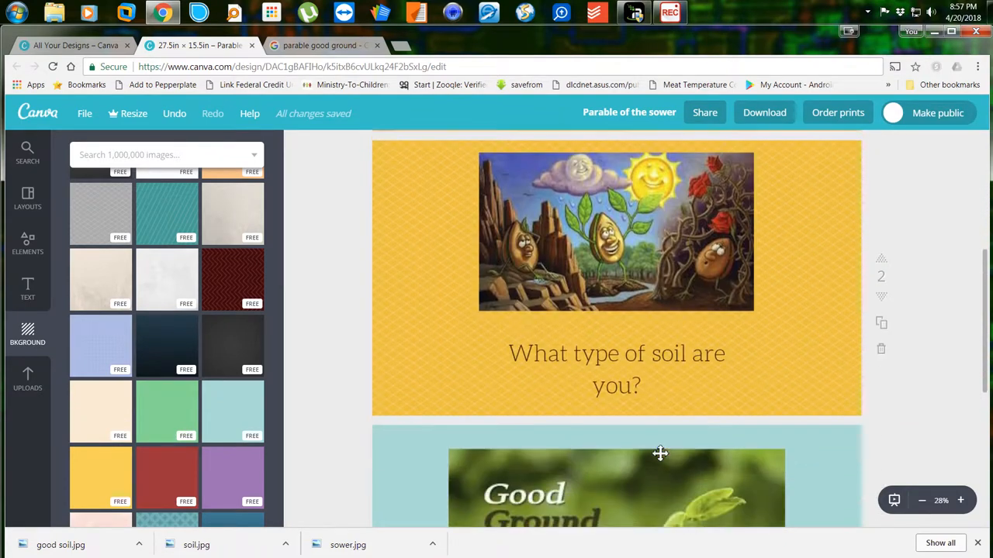
{"action": "scroll", "coordinate": [651, 453], "scroll_direction": "down", "scroll_amount": 3}
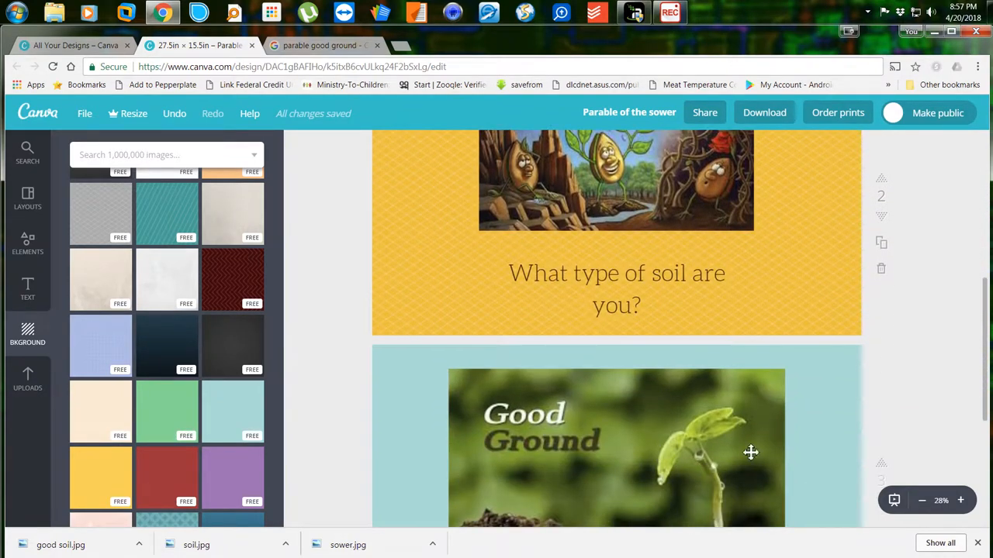
{"action": "scroll", "coordinate": [832, 436], "scroll_direction": "down", "scroll_amount": 1}
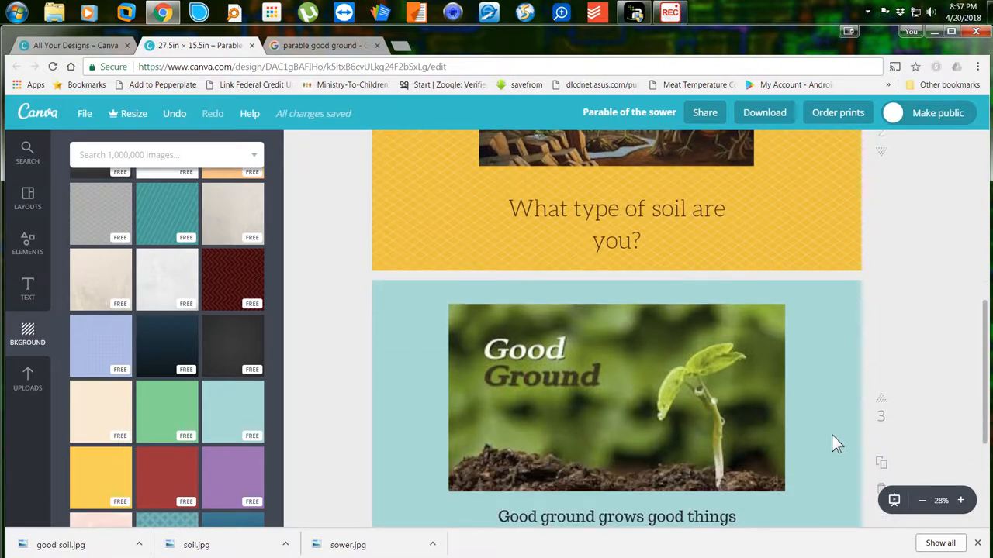
Move the teal Good Ground page up, then back down so it ends as page 3.
{"action": "left_click", "coordinate": [839, 442]}
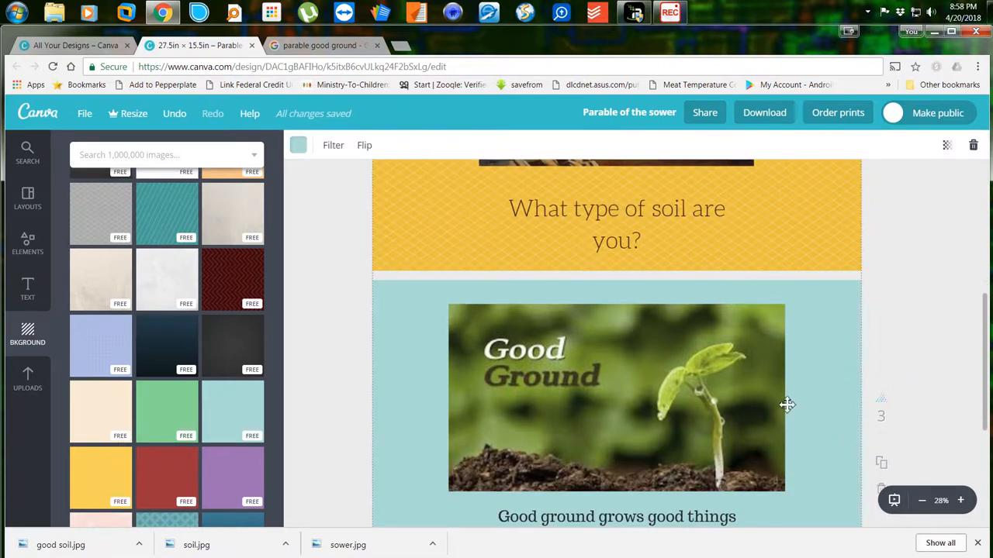
{"action": "left_click", "coordinate": [892, 409]}
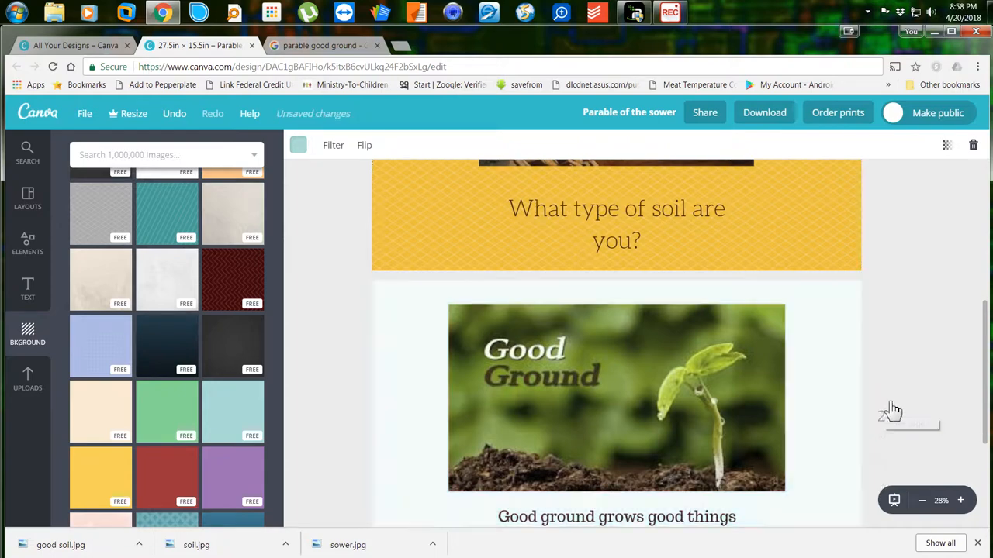
{"action": "scroll", "coordinate": [912, 317], "scroll_direction": "up", "scroll_amount": 3}
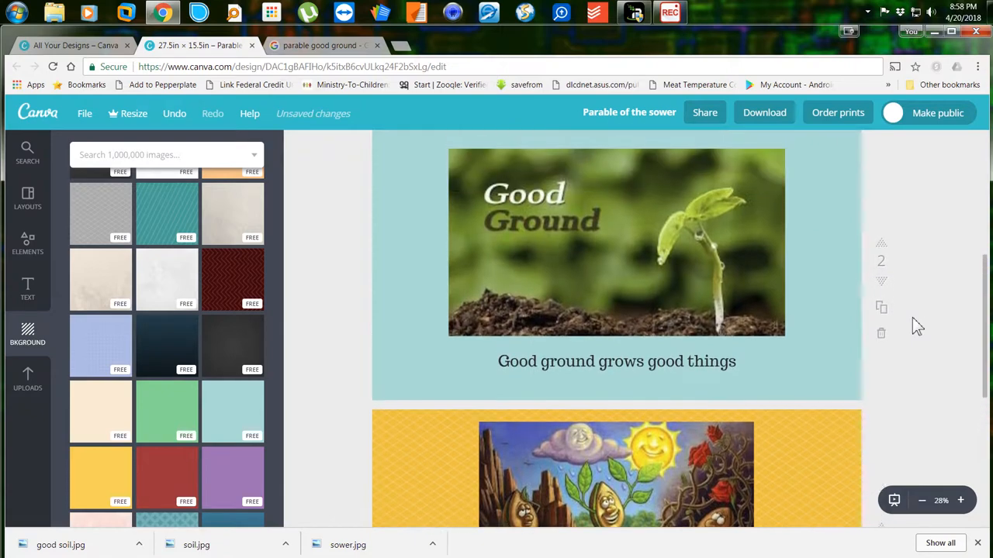
{"action": "scroll", "coordinate": [898, 387], "scroll_direction": "down", "scroll_amount": 2}
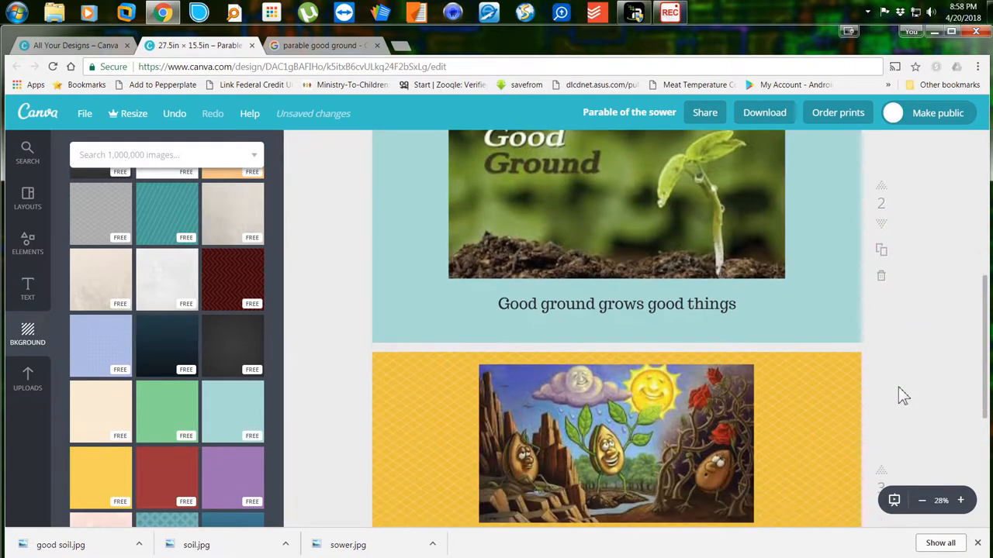
{"action": "scroll", "coordinate": [900, 341], "scroll_direction": "up", "scroll_amount": 3}
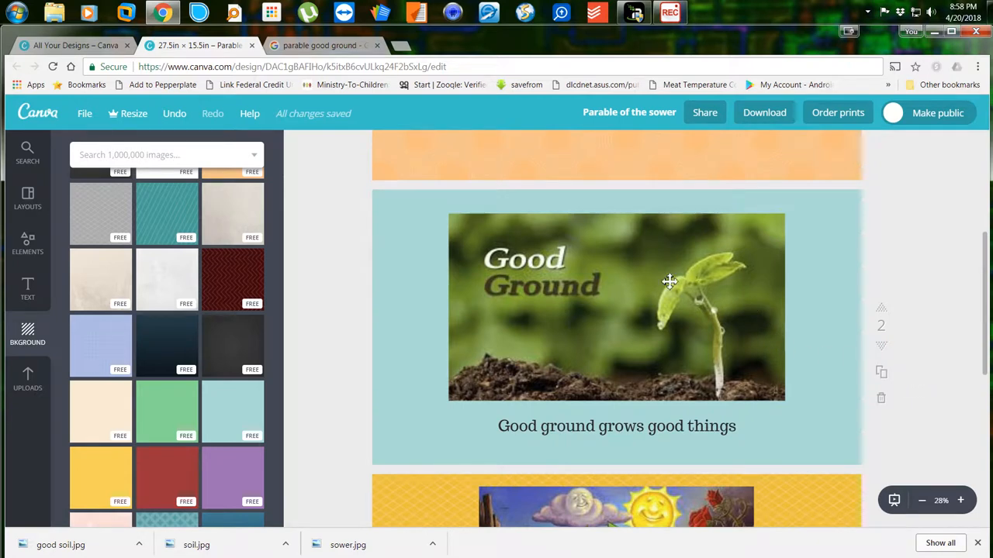
{"action": "left_click", "coordinate": [890, 355]}
{"action": "scroll", "coordinate": [675, 301], "scroll_direction": "up", "scroll_amount": 3}
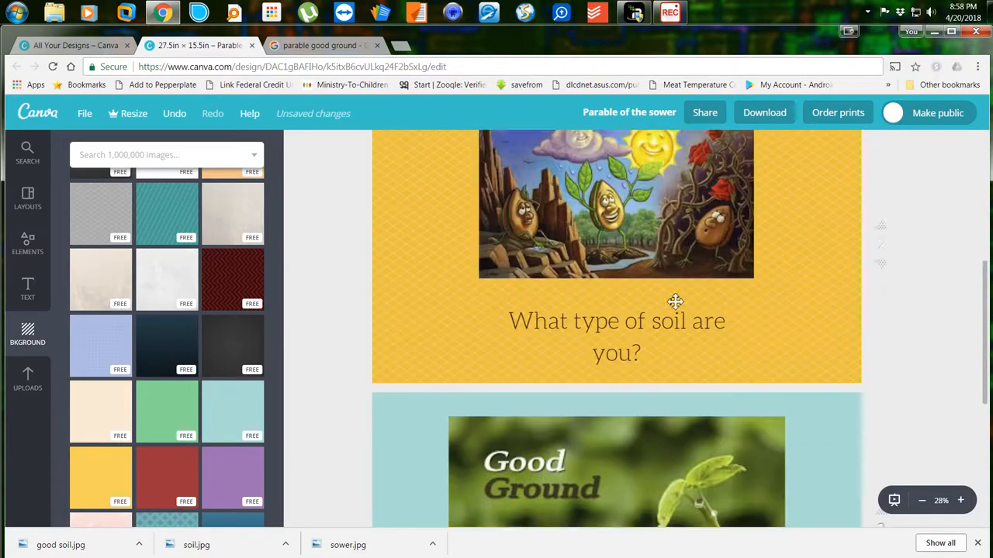
{"action": "scroll", "coordinate": [675, 301], "scroll_direction": "up", "scroll_amount": 5}
{"action": "scroll", "coordinate": [675, 301], "scroll_direction": "down", "scroll_amount": 10}
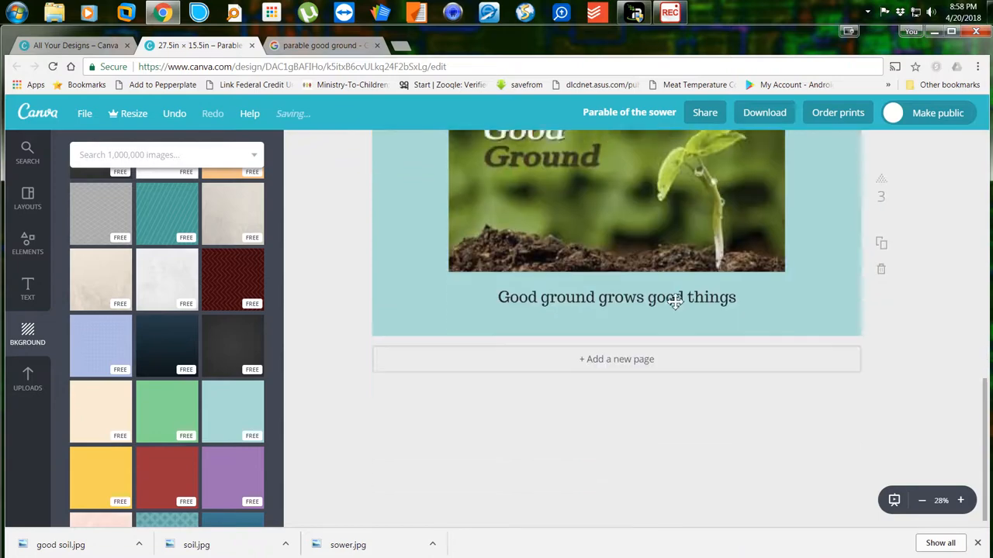
{"action": "scroll", "coordinate": [672, 301], "scroll_direction": "up", "scroll_amount": 6}
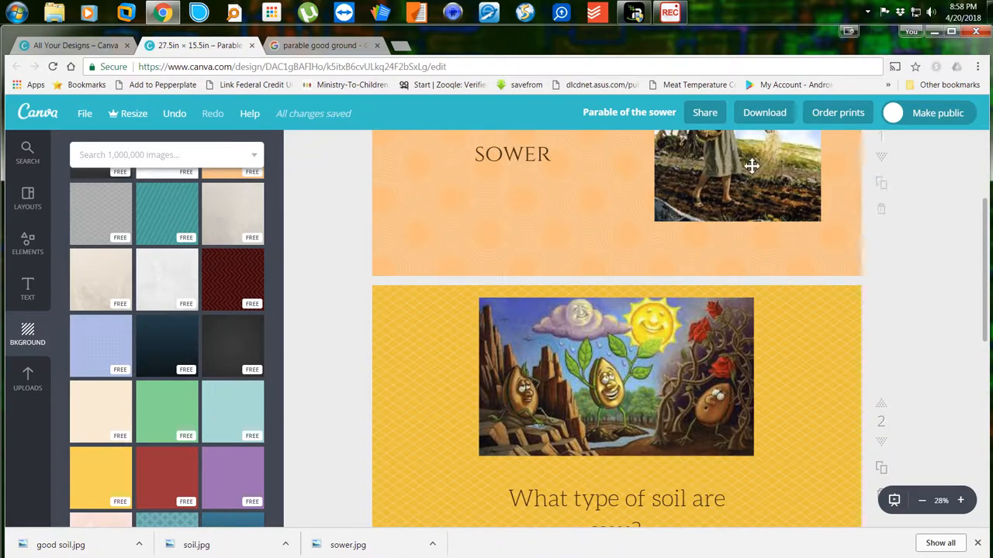
Download all pages as PDF - Standard, saving the file as lesson 15.pdf.
{"action": "left_click", "coordinate": [766, 118]}
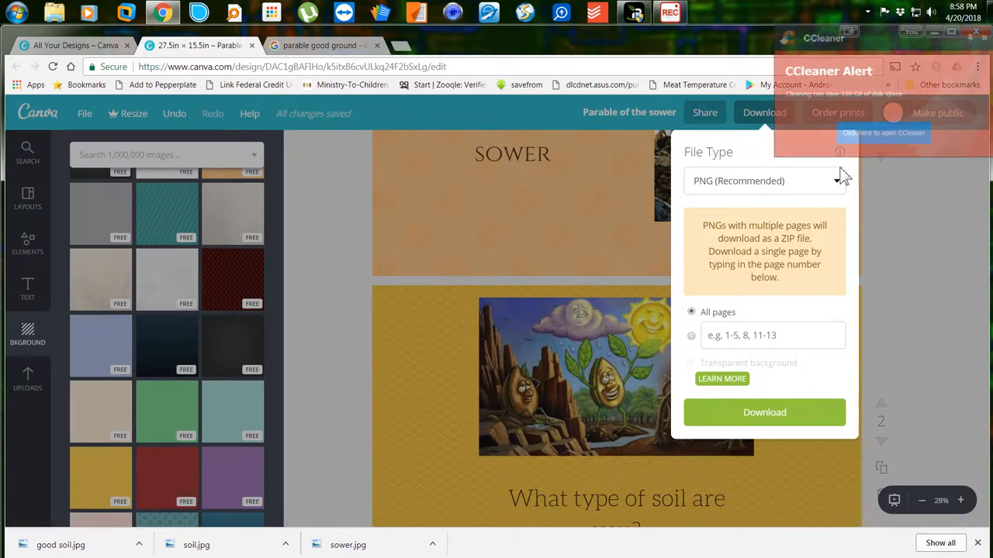
{"action": "left_click", "coordinate": [984, 37]}
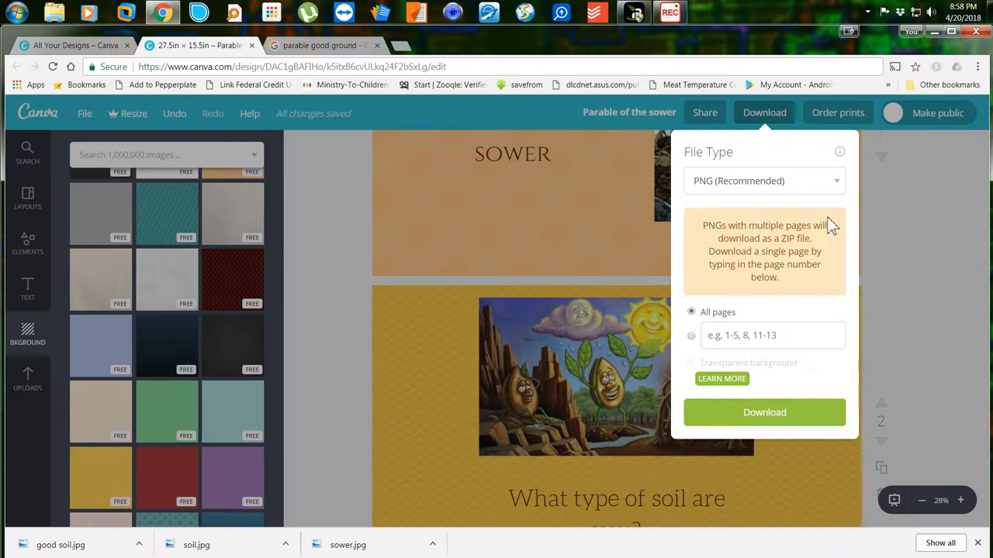
{"action": "left_click", "coordinate": [780, 187]}
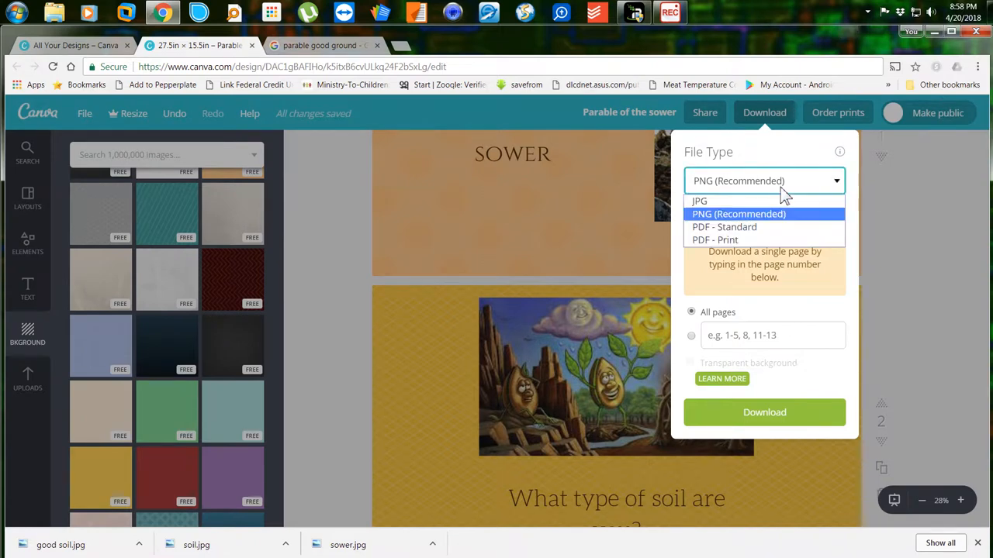
{"action": "left_click", "coordinate": [754, 228]}
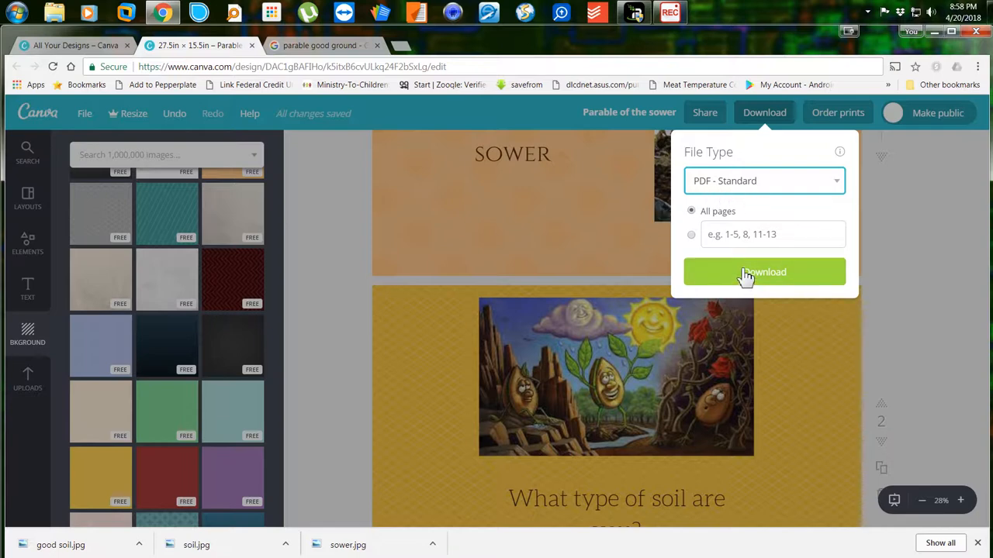
{"action": "left_click", "coordinate": [745, 278]}
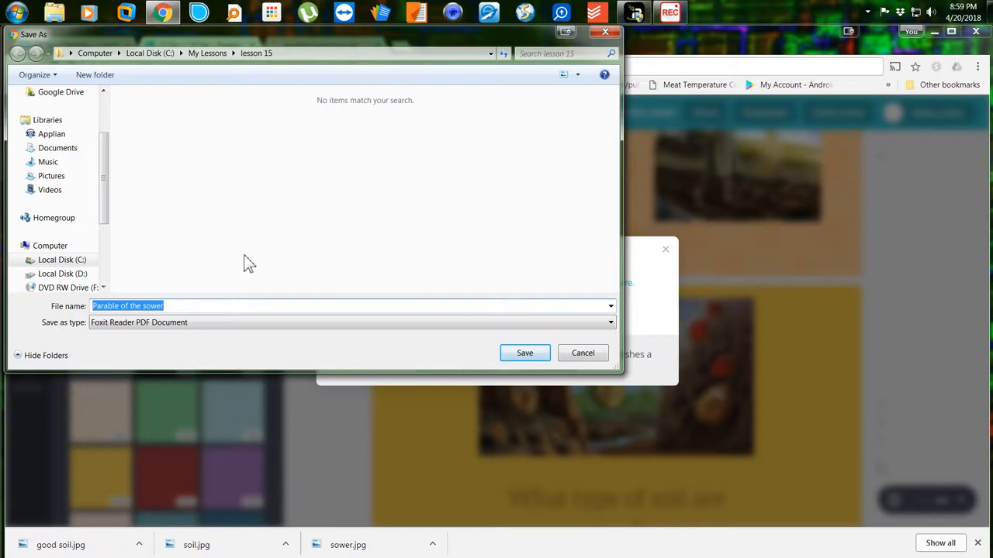
{"action": "type", "text": "les"}
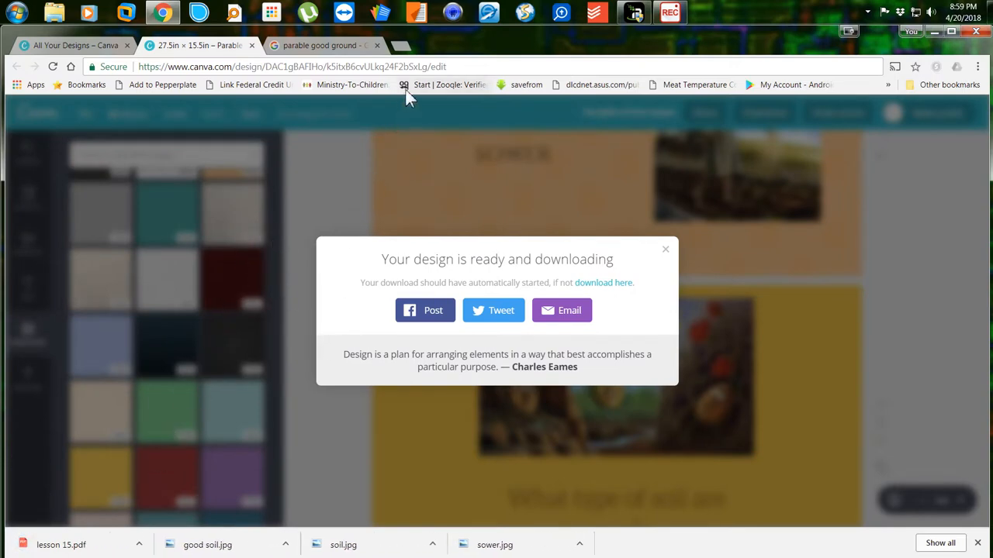
{"action": "left_click", "coordinate": [400, 45]}
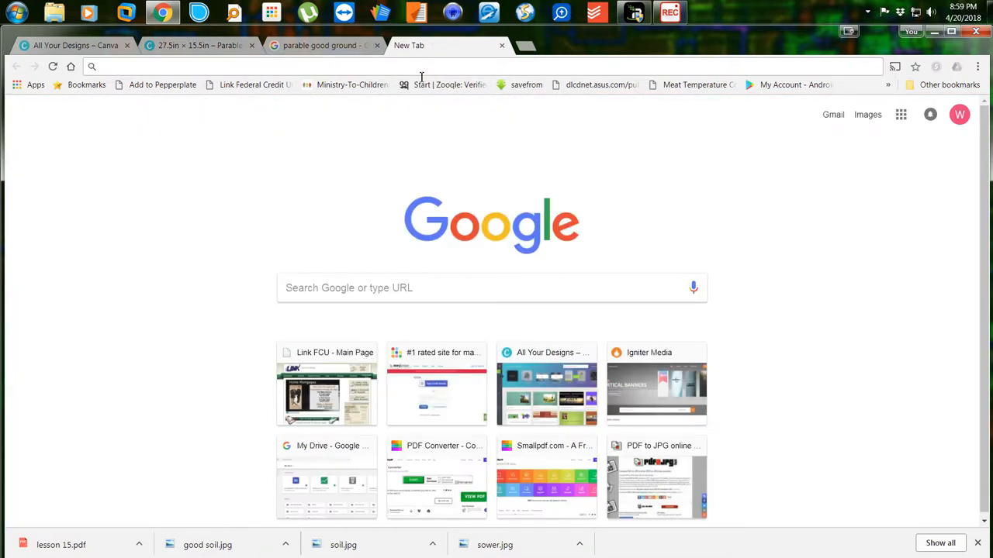
Go to smallpdf.com and open its PDF to JPG converter.
{"action": "type", "text": "small"}
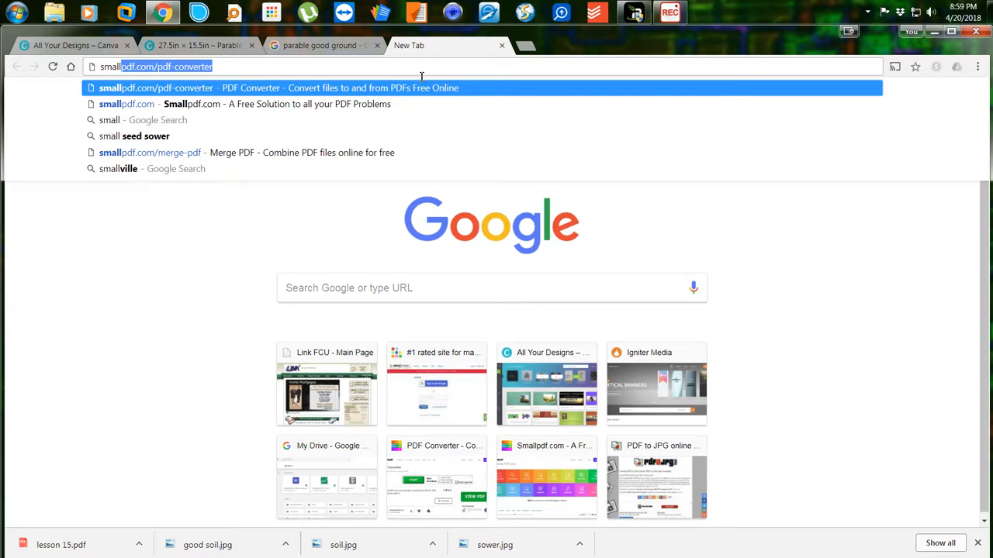
{"action": "type", "text": "pdf.com"}
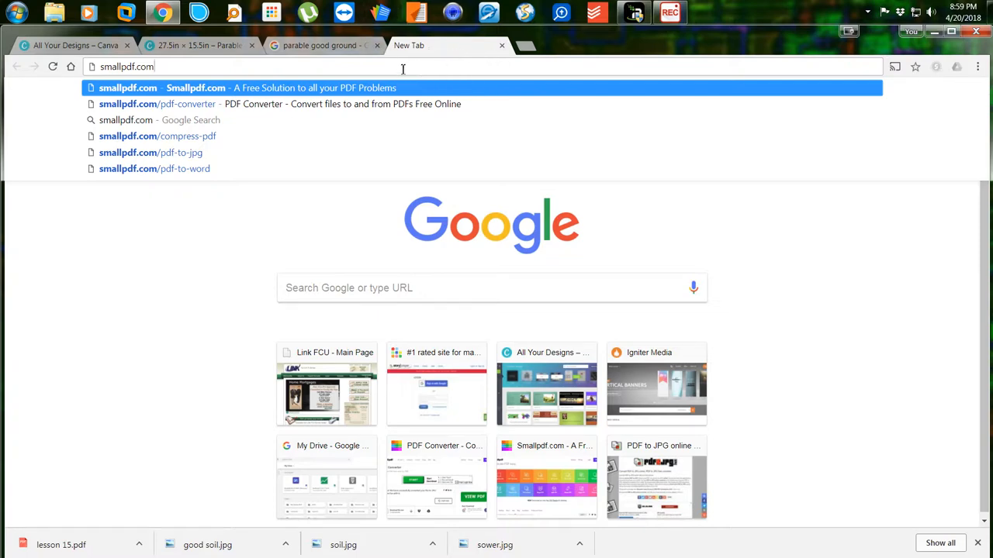
{"action": "key", "text": "Return"}
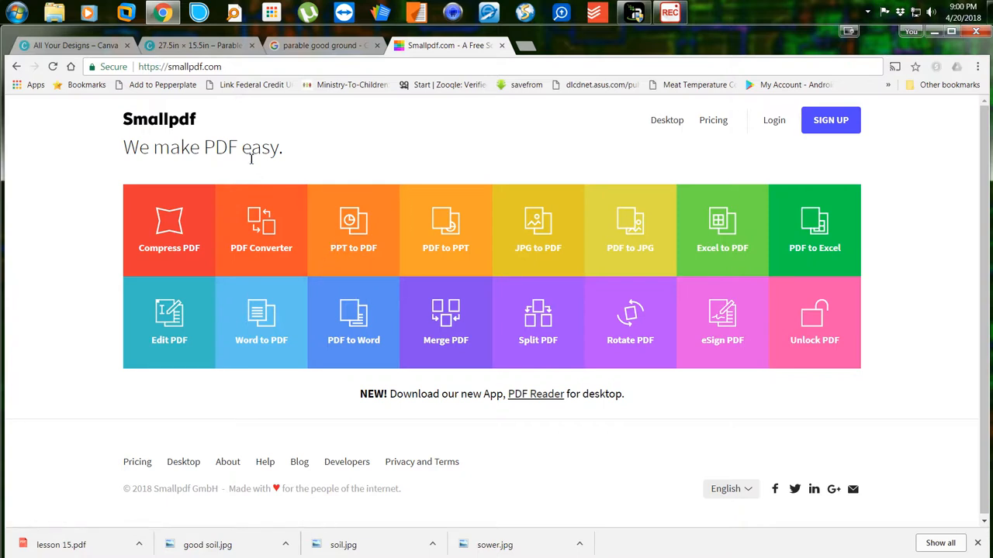
{"action": "left_click", "coordinate": [633, 232]}
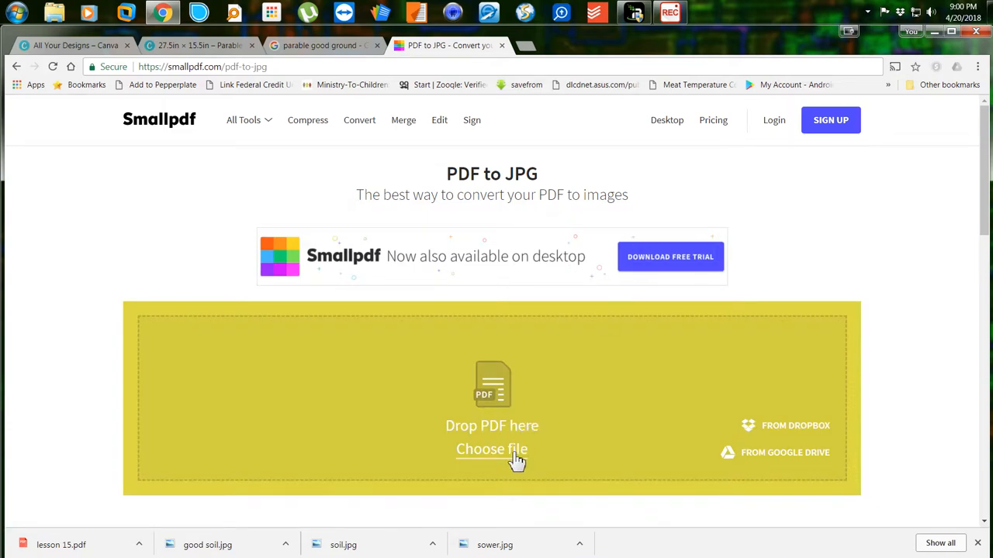
Upload lesson 15.pdf and convert its entire pages to JPG images.
{"action": "left_click", "coordinate": [515, 454]}
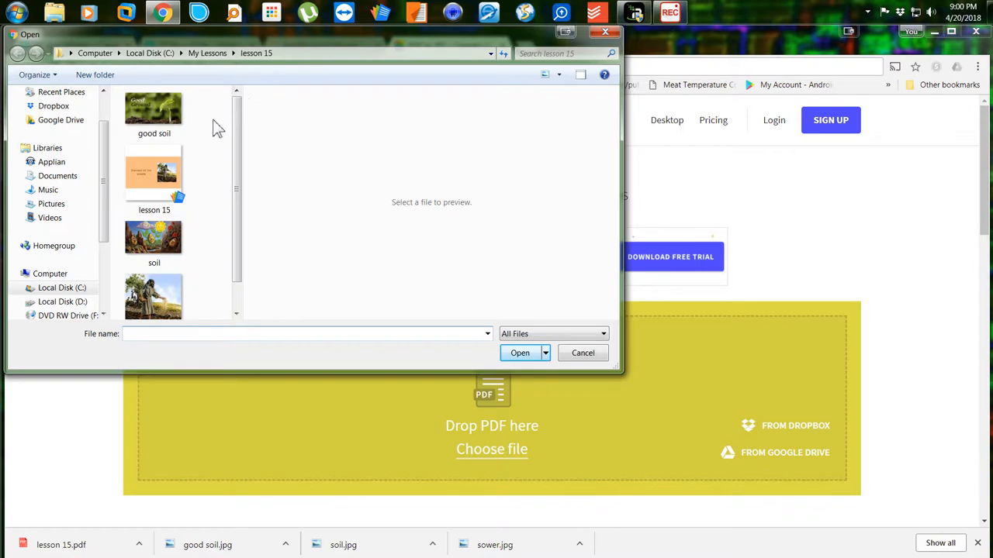
{"action": "left_click", "coordinate": [163, 184]}
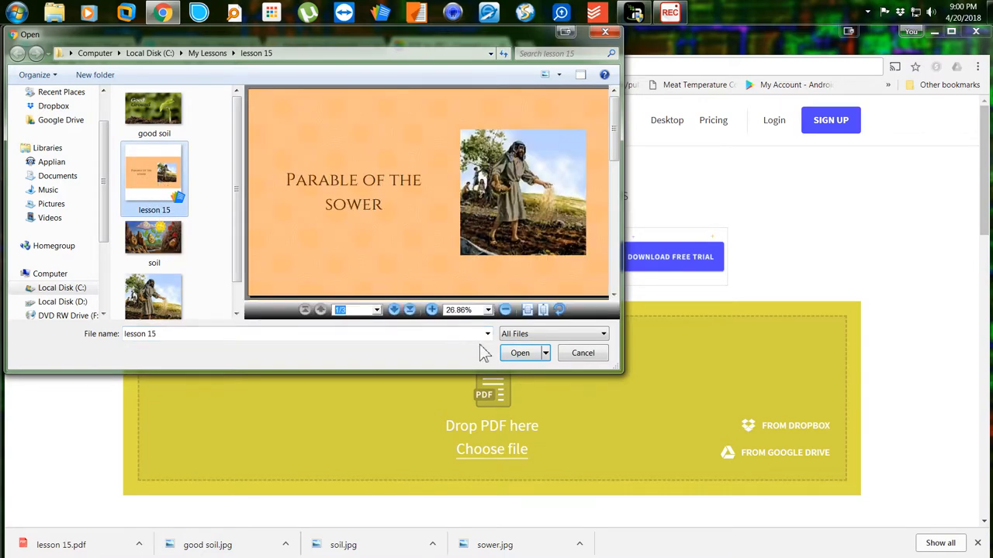
{"action": "left_click", "coordinate": [522, 357]}
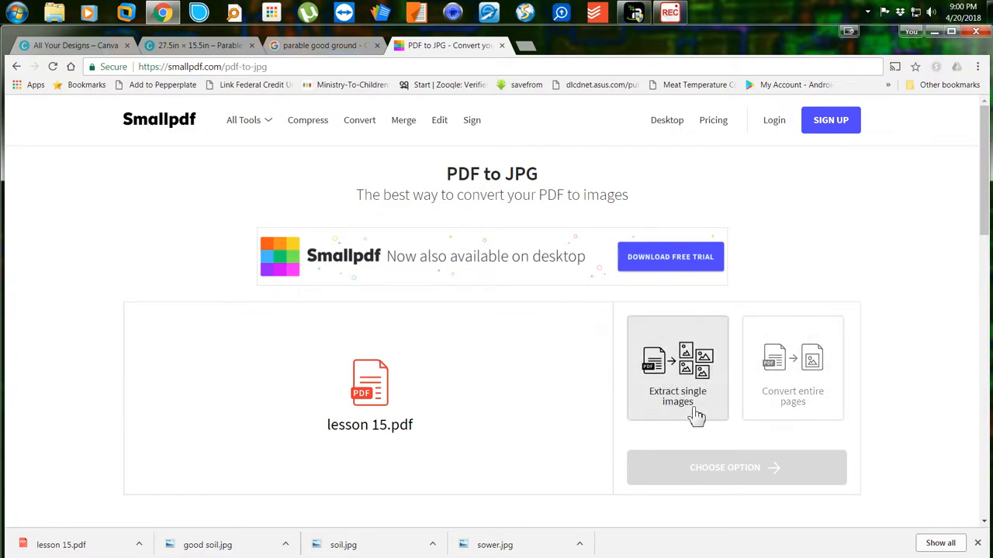
{"action": "left_click", "coordinate": [811, 402]}
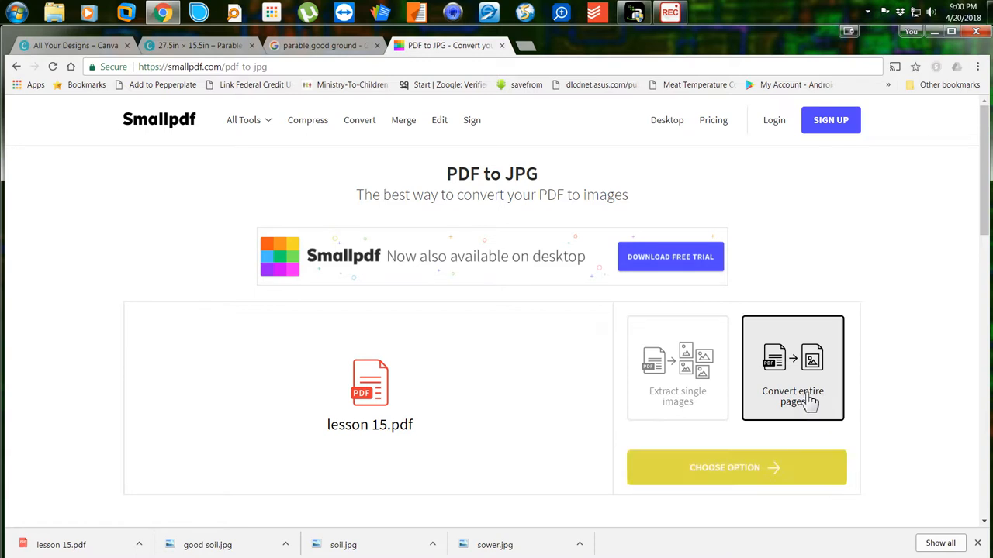
{"action": "left_click", "coordinate": [746, 480]}
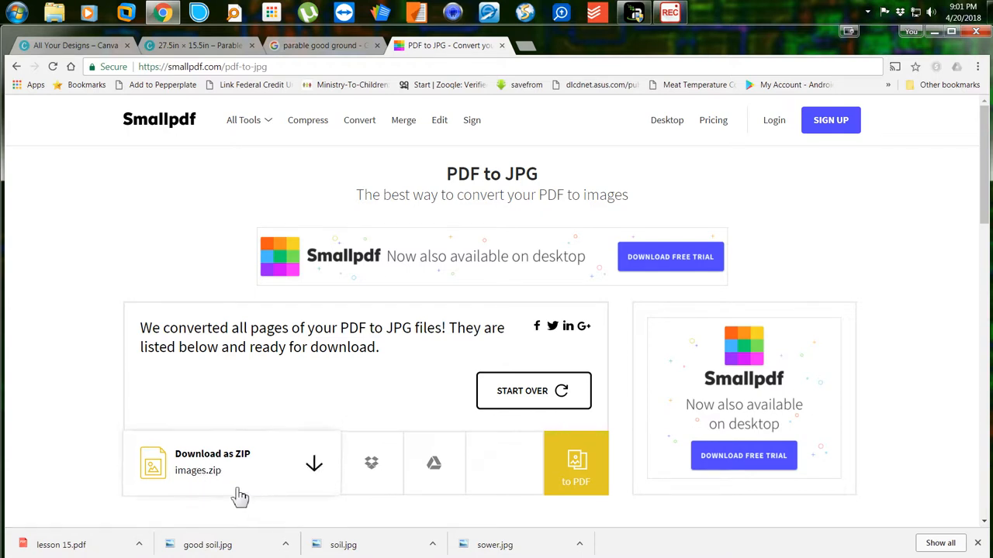
Save the converted images ZIP as lesson15 and show it in the lesson 15 folder.
{"action": "left_click", "coordinate": [317, 467]}
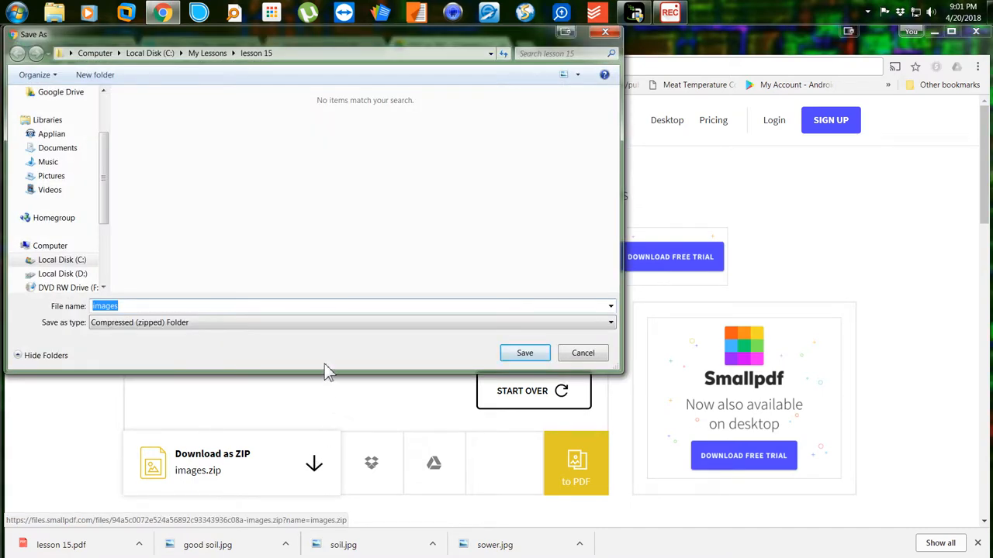
{"action": "type", "text": "les"}
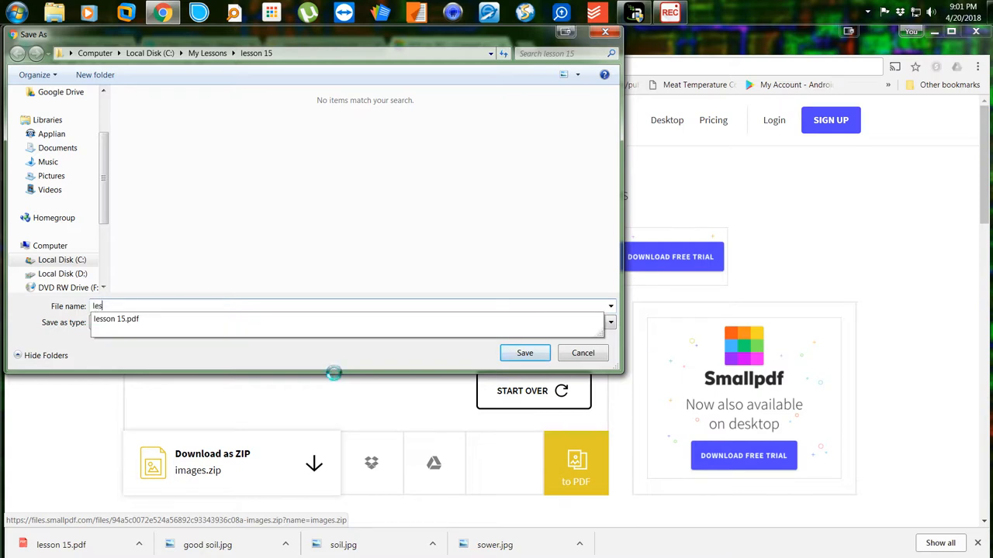
{"action": "type", "text": "son15"}
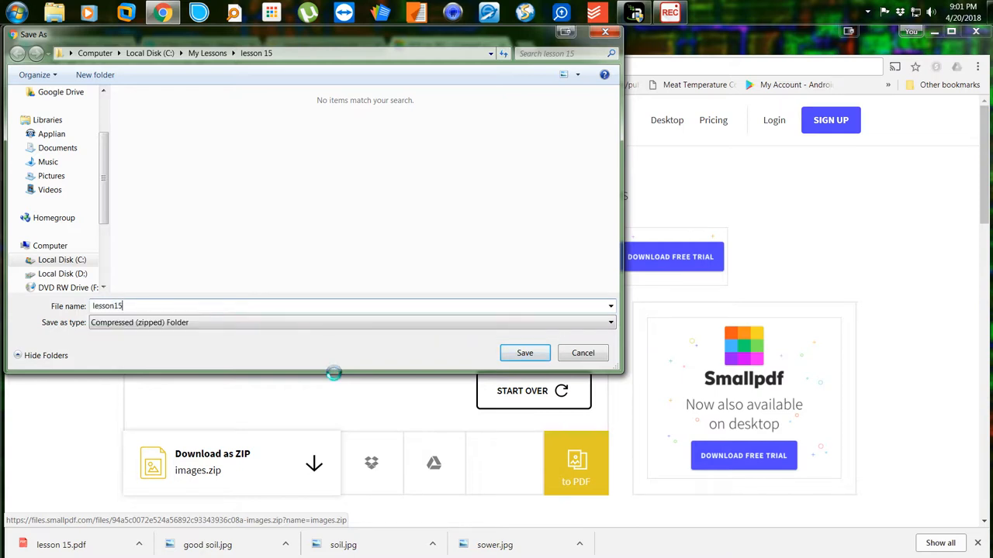
{"action": "key", "text": "Return"}
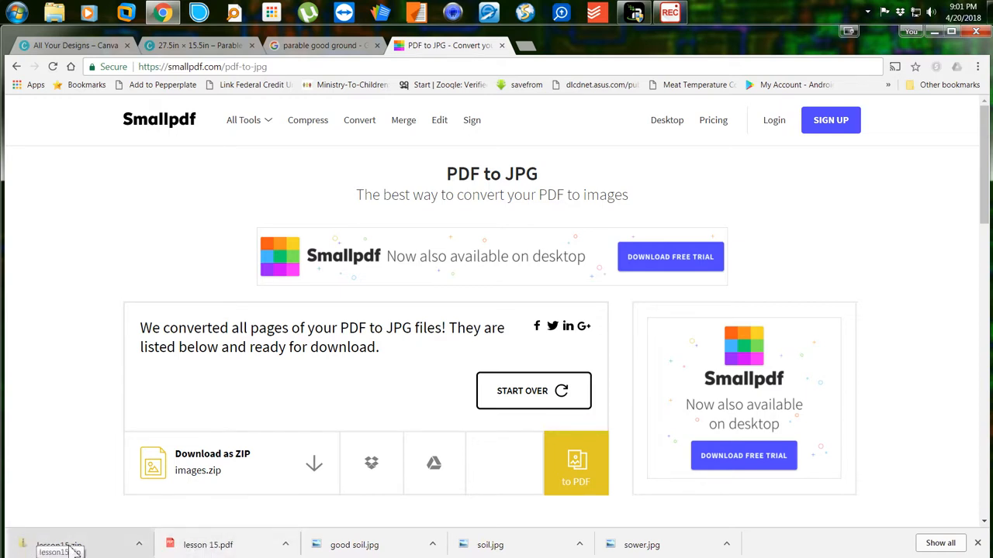
{"action": "left_click", "coordinate": [139, 546]}
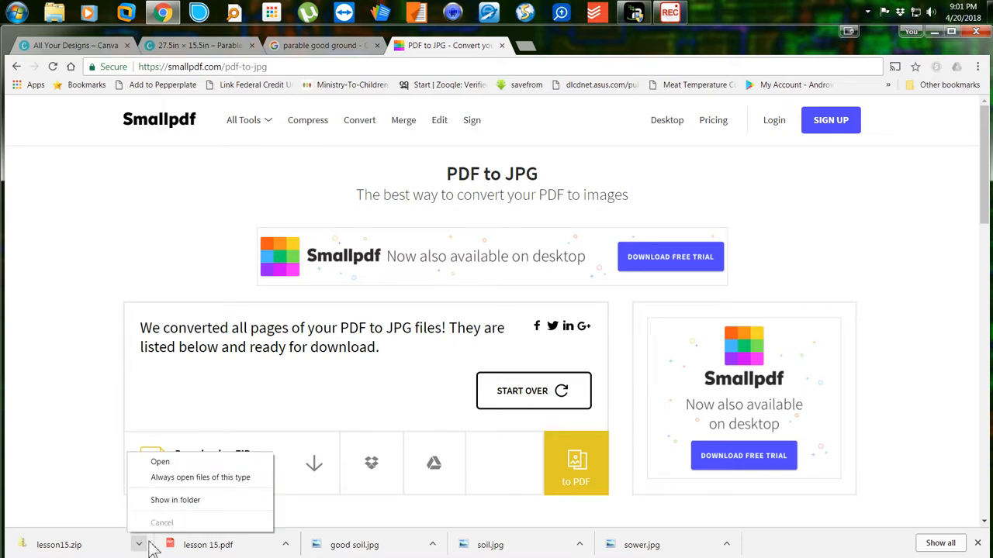
{"action": "left_click", "coordinate": [172, 503]}
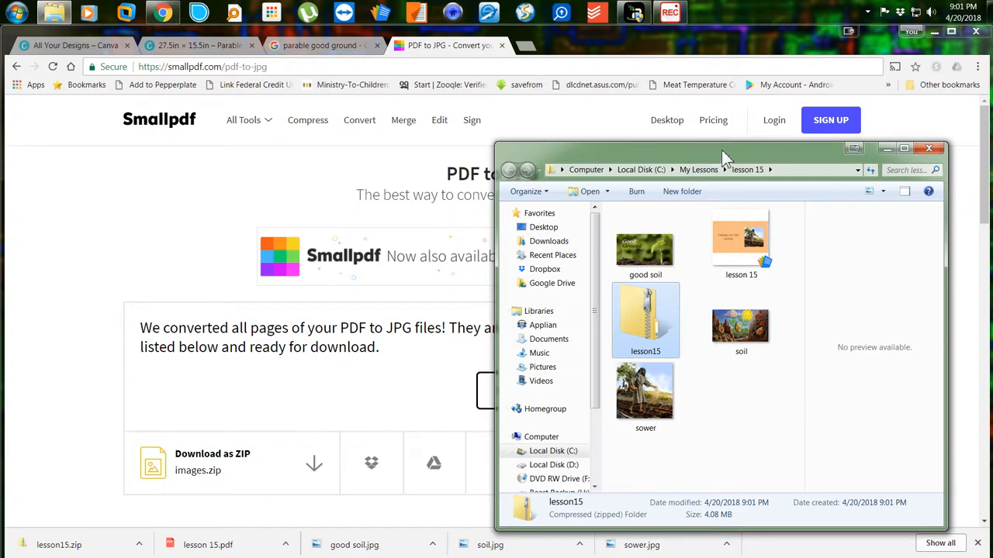
Extract lesson15.zip's three JPEGs into C:\My Lessons\lesson 15\lesson15.
{"action": "left_click_drag", "start_coordinate": [721, 151], "coordinate": [362, 103]}
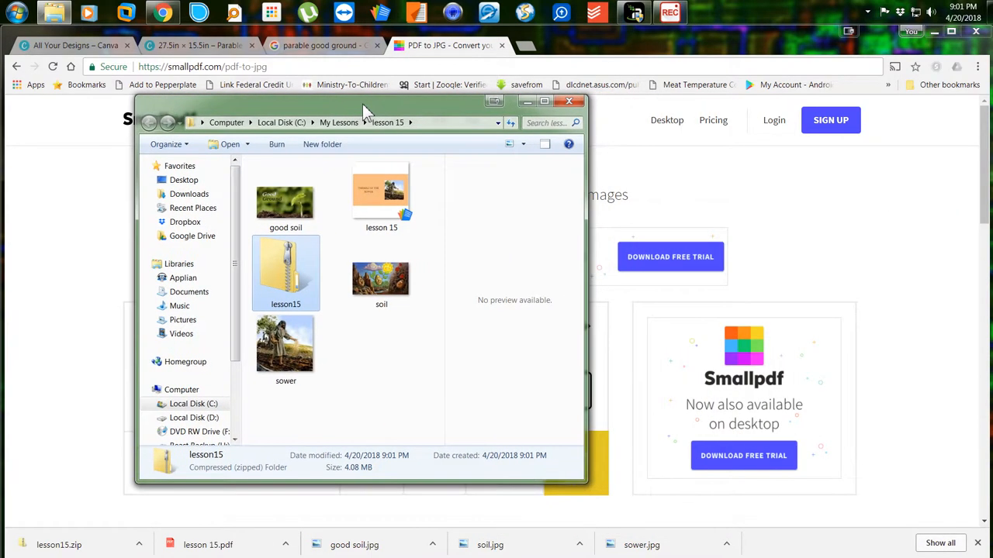
{"action": "double_click", "coordinate": [289, 276]}
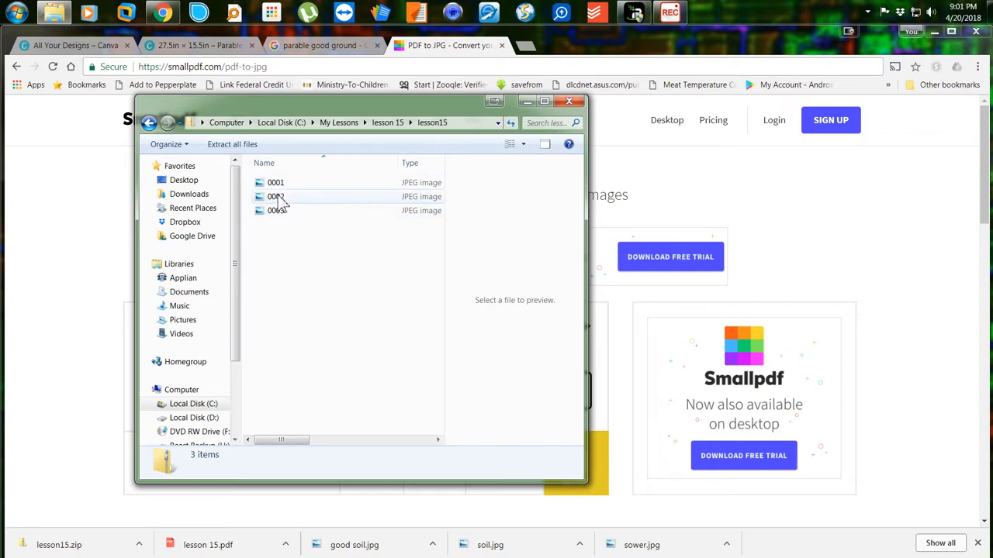
{"action": "left_click", "coordinate": [225, 149]}
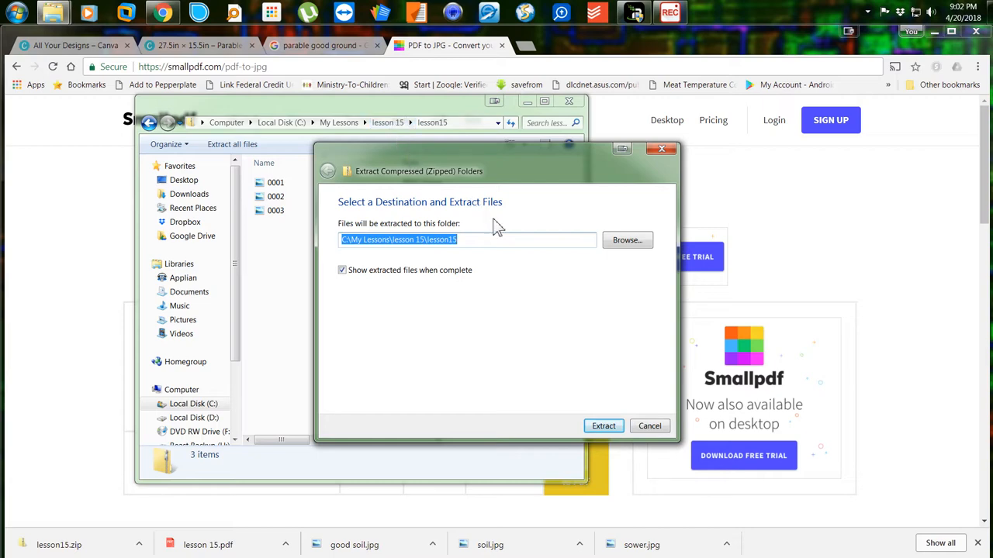
{"action": "left_click", "coordinate": [603, 426]}
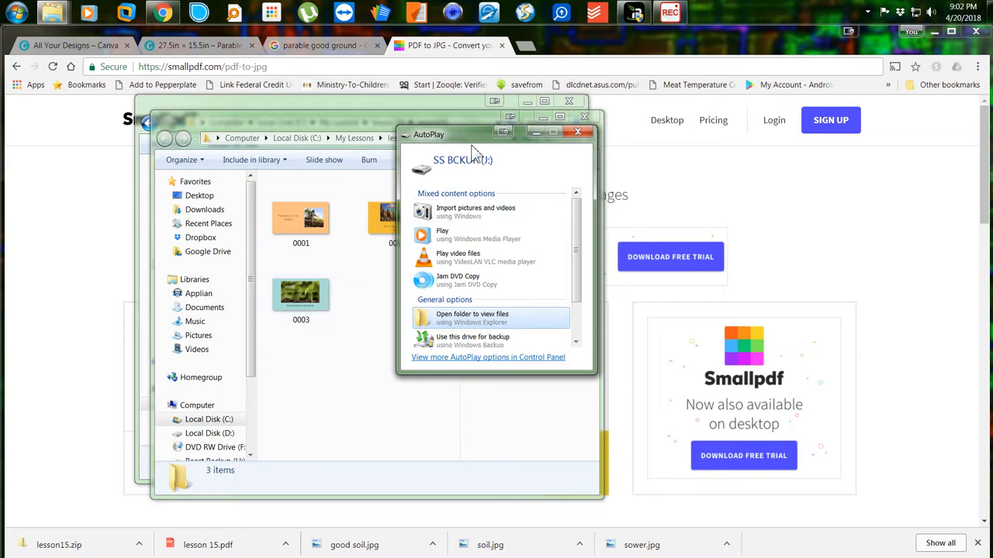
Open the SS BCKUP drive and arrange its window beside the extracted lesson15 window.
{"action": "left_click", "coordinate": [467, 321]}
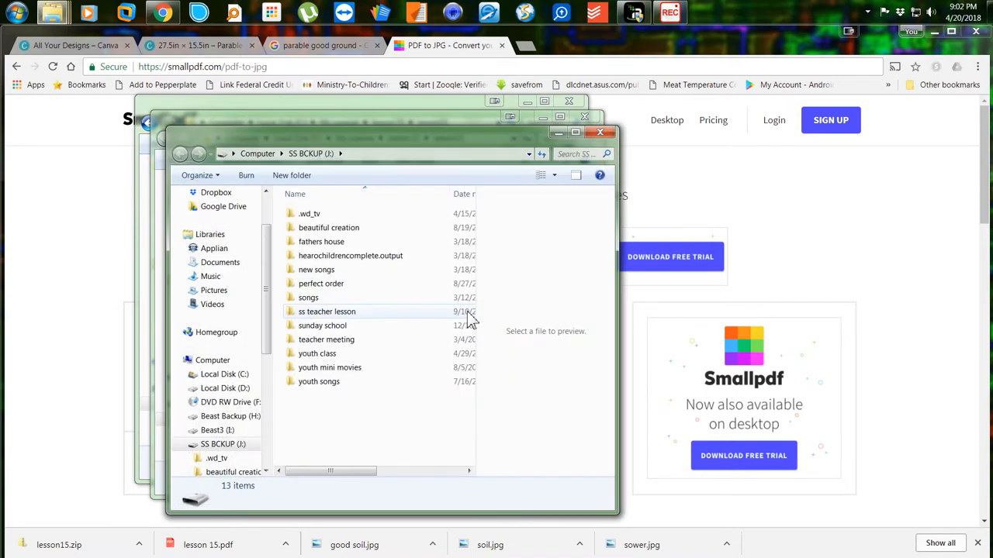
{"action": "left_click_drag", "start_coordinate": [384, 132], "coordinate": [668, 129]}
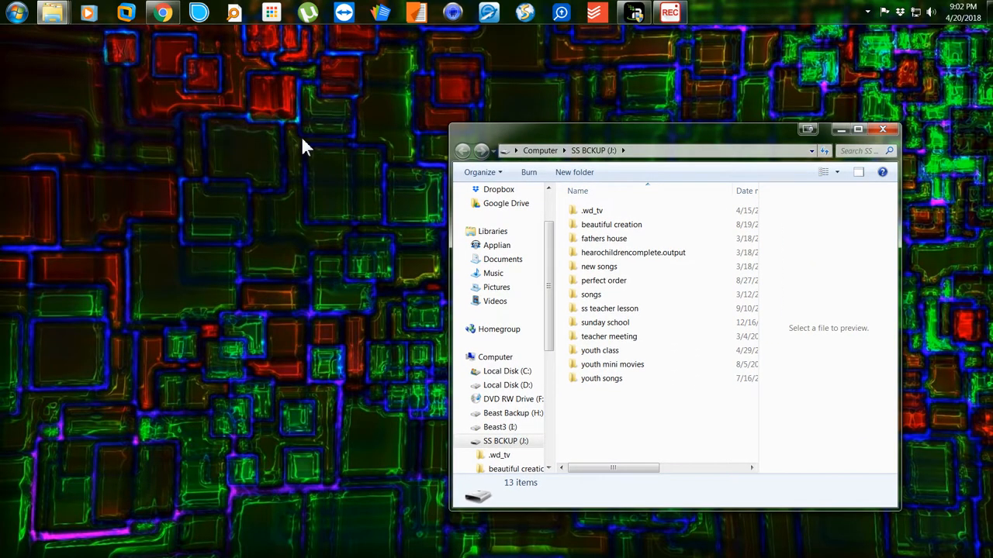
{"action": "left_click", "coordinate": [59, 22]}
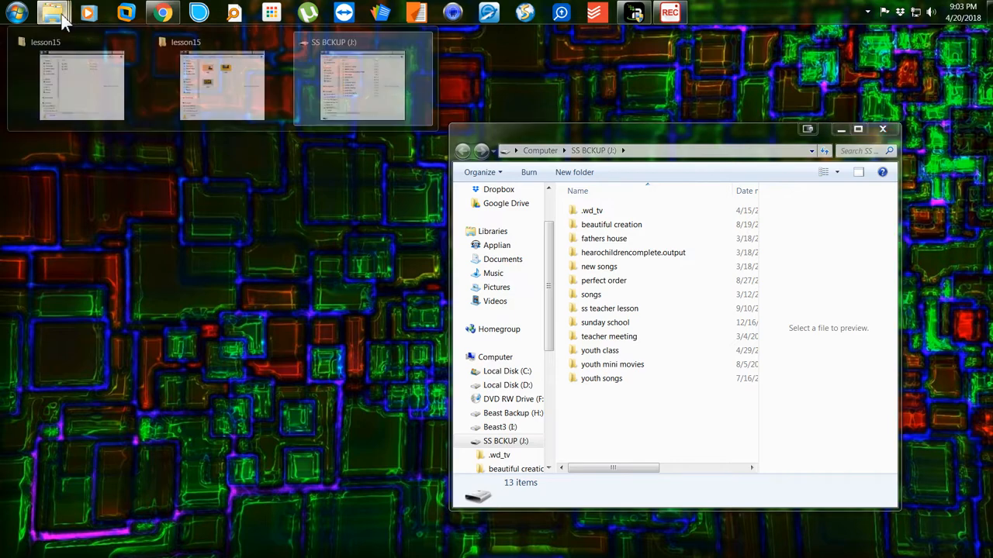
{"action": "left_click", "coordinate": [326, 97]}
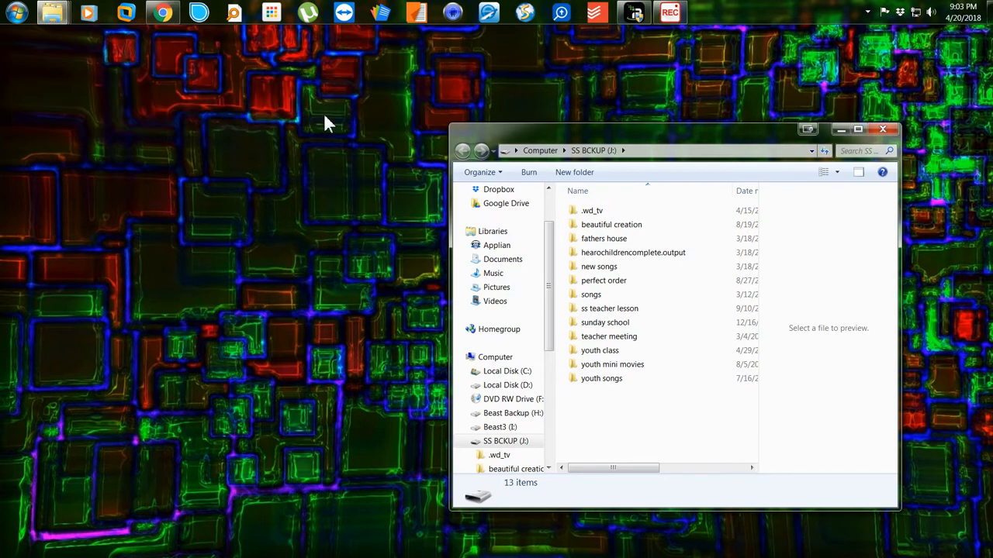
{"action": "mouse_move", "coordinate": [45, 20]}
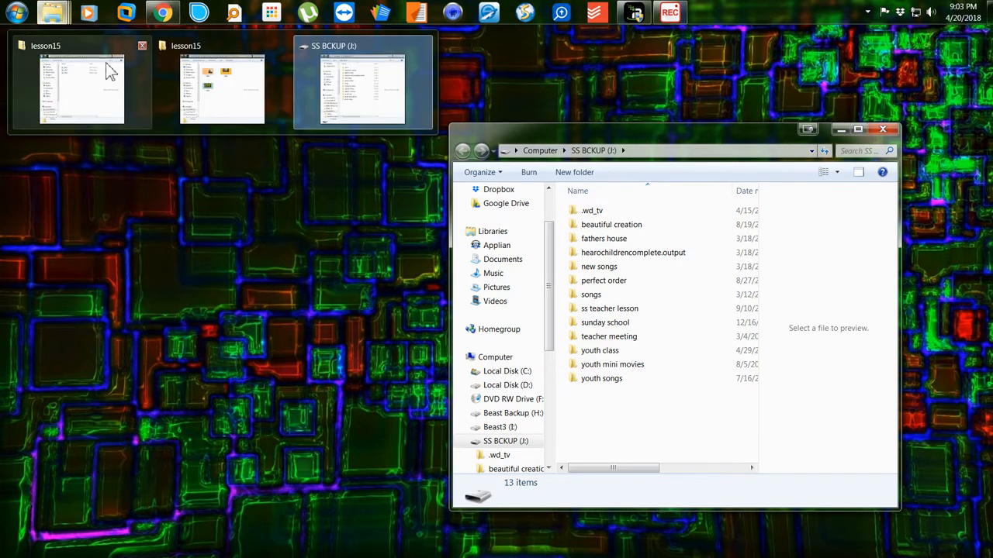
{"action": "left_click", "coordinate": [205, 102]}
{"action": "left_click_drag", "start_coordinate": [411, 120], "coordinate": [260, 133]}
{"action": "left_click_drag", "start_coordinate": [542, 132], "coordinate": [604, 134]}
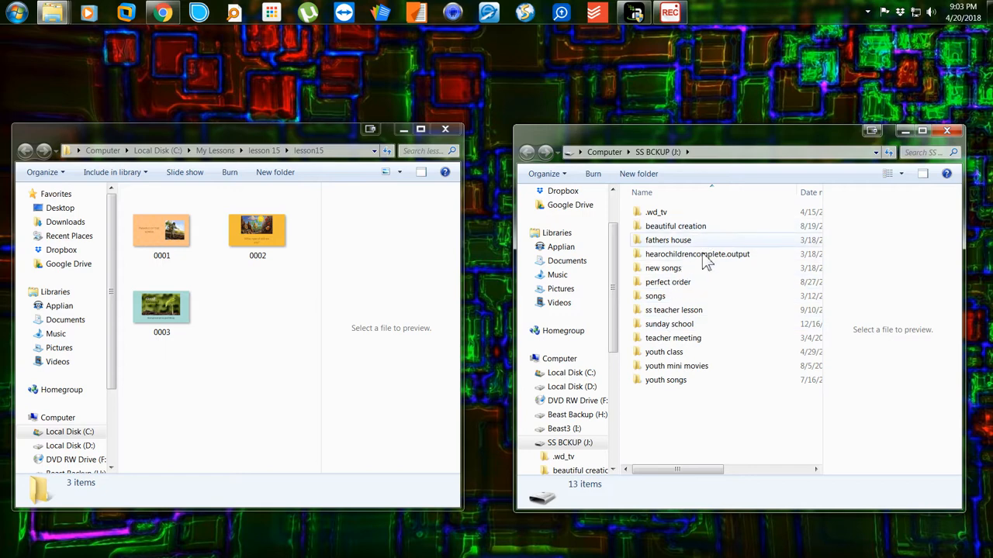
Create a new folder named 'lesson 15' on SS BCKUP and open it.
{"action": "left_click", "coordinate": [637, 175]}
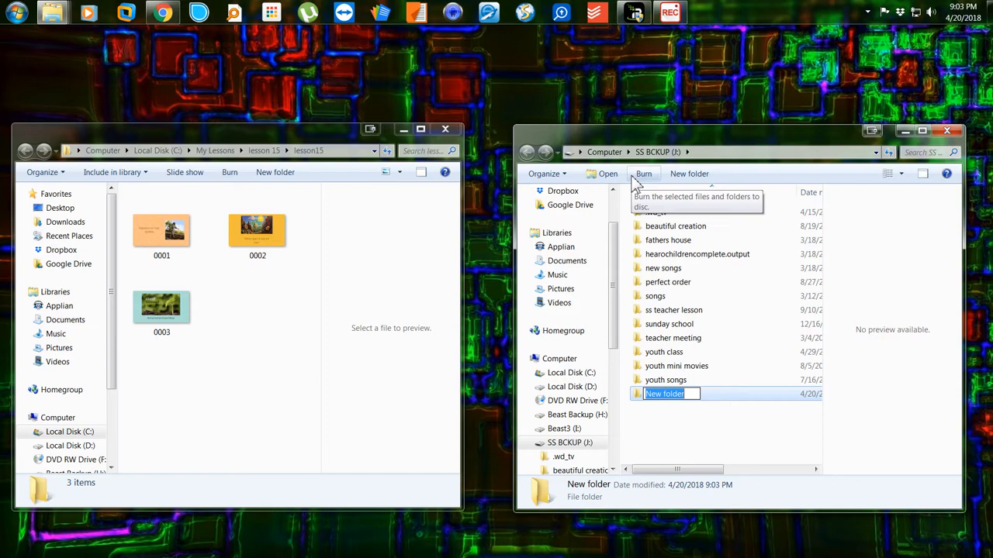
{"action": "type", "text": "le"}
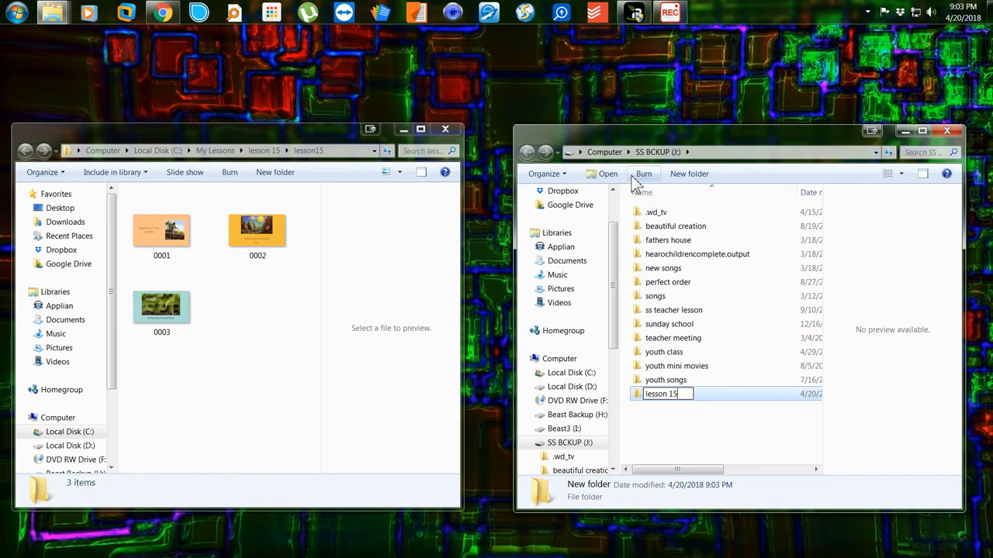
{"action": "type", "text": "sson 15"}
{"action": "key", "text": "Return"}
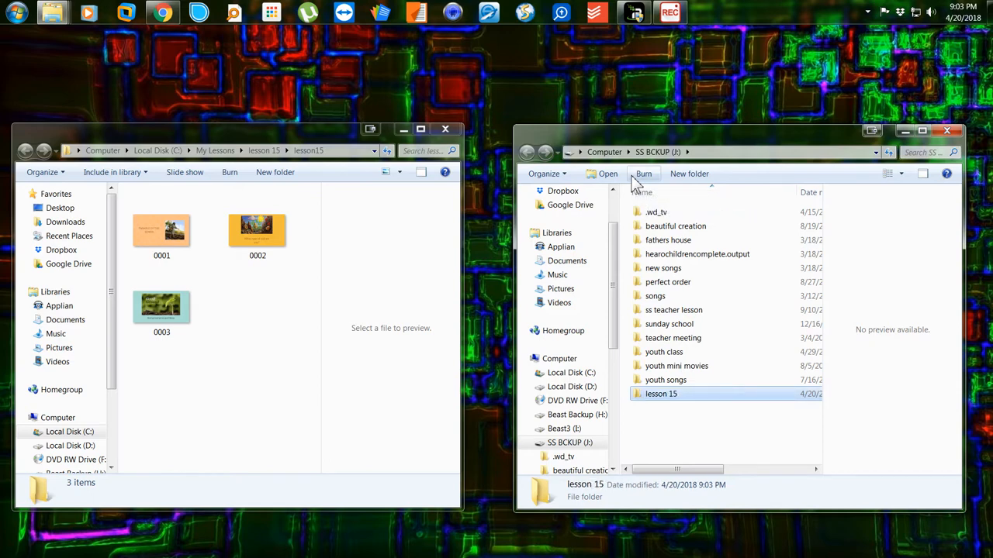
{"action": "key", "text": "Return"}
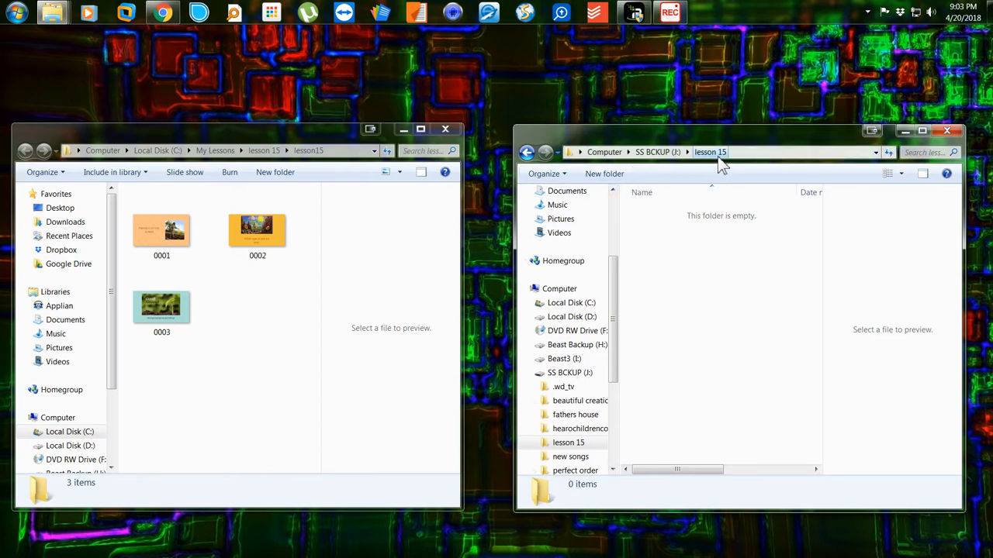
Copy slide images 0001–0003 and paste them into the lesson 15 folder on SS BCKUP.
{"action": "left_click", "coordinate": [165, 244]}
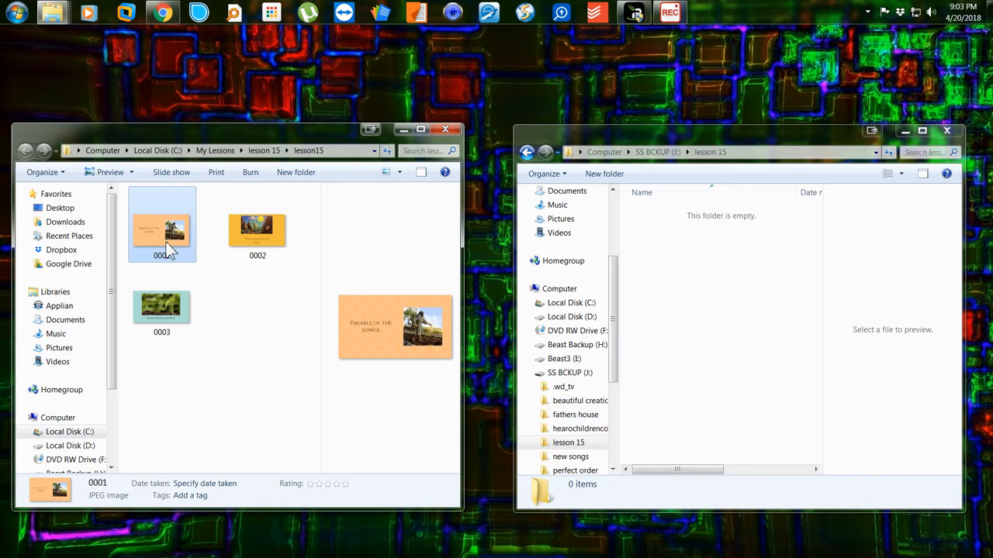
{"action": "key", "text": "ctrl+a"}
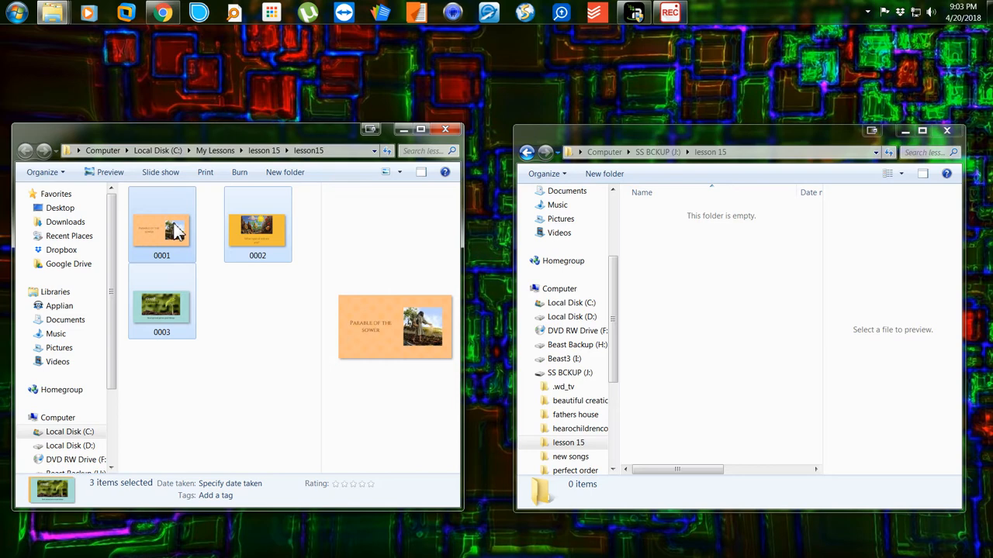
{"action": "right_click", "coordinate": [177, 231]}
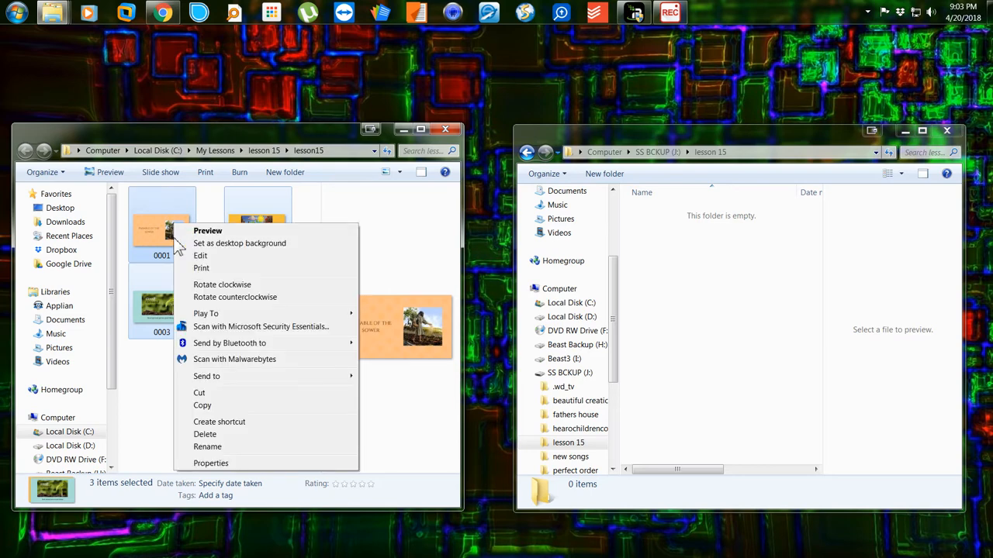
{"action": "left_click", "coordinate": [202, 405]}
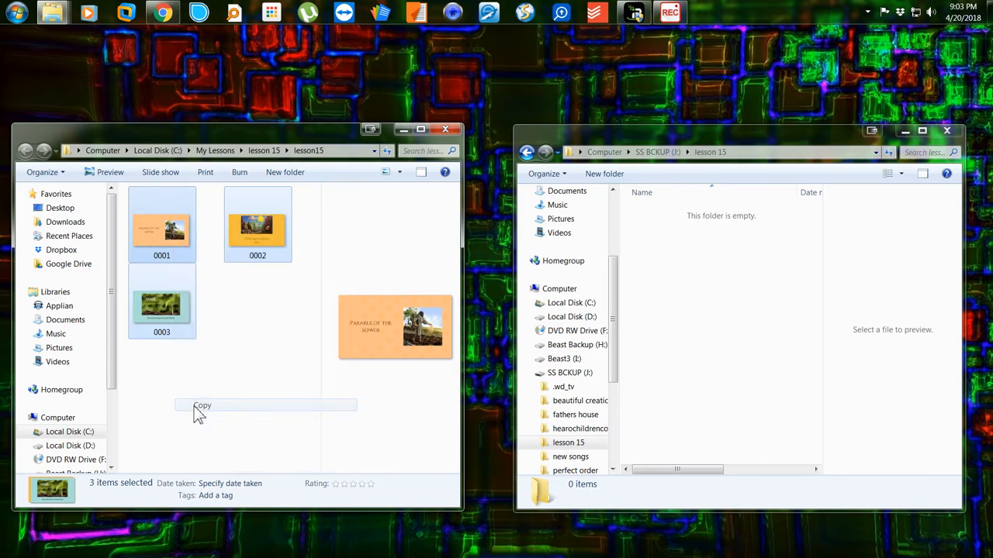
{"action": "left_click", "coordinate": [746, 324]}
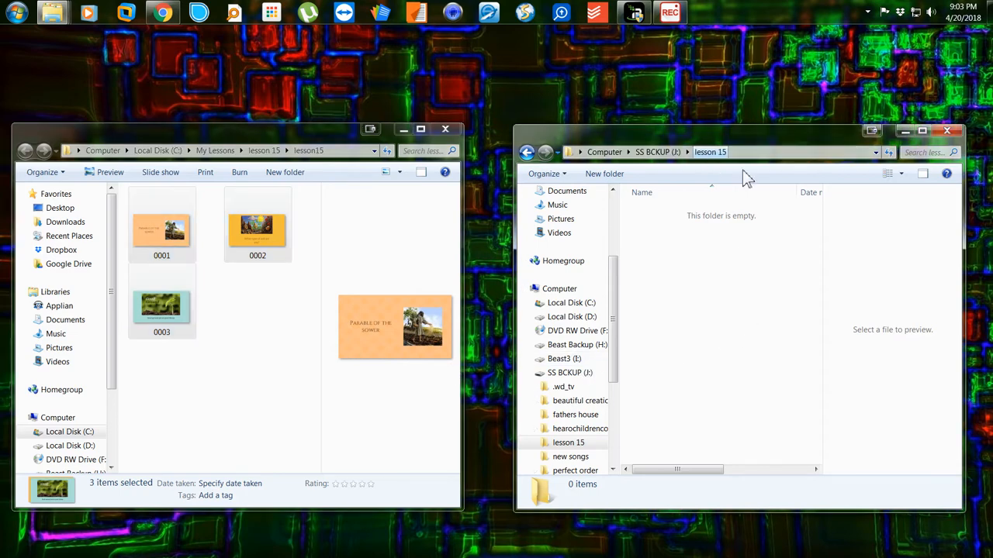
{"action": "right_click", "coordinate": [701, 307]}
{"action": "left_click", "coordinate": [715, 379]}
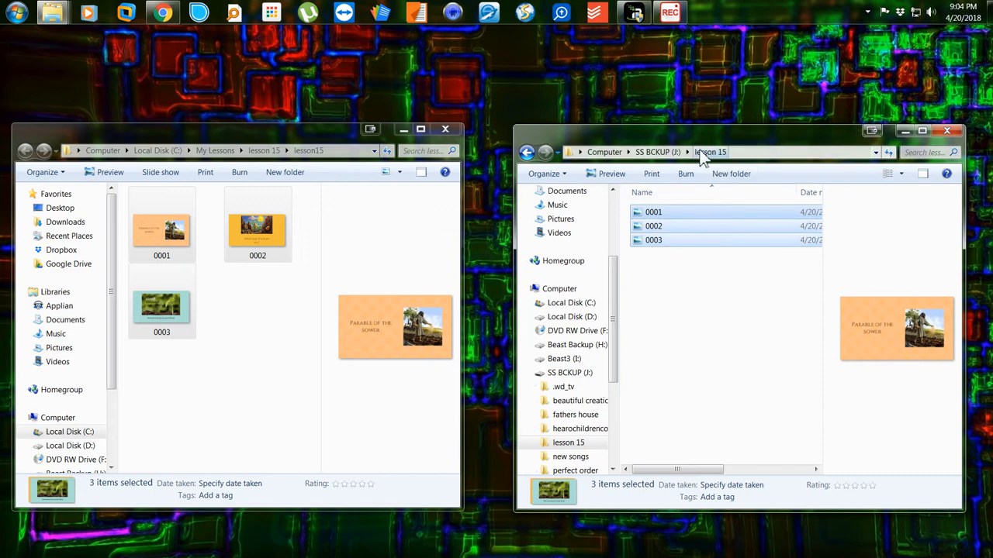
{"action": "left_click", "coordinate": [670, 212]}
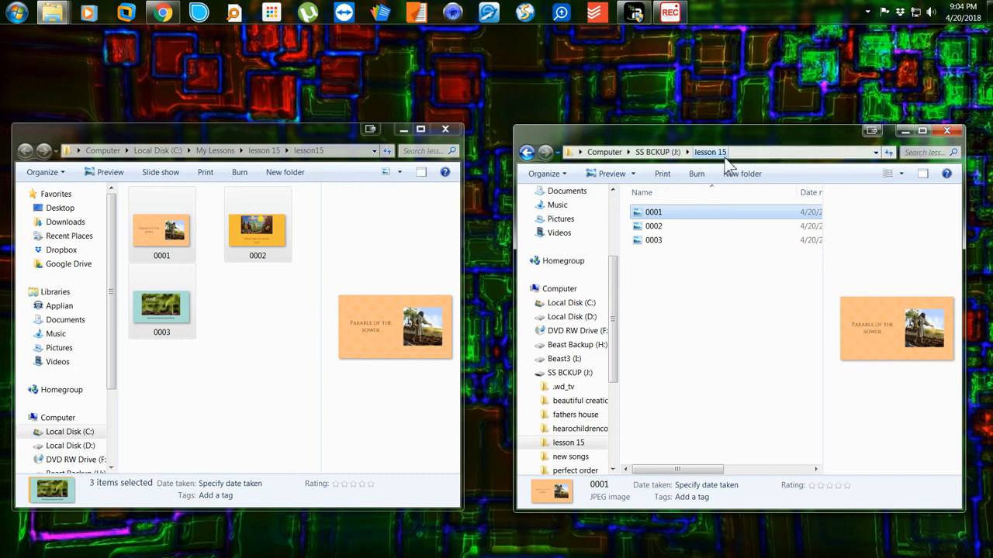
{"action": "double_click", "coordinate": [685, 214]}
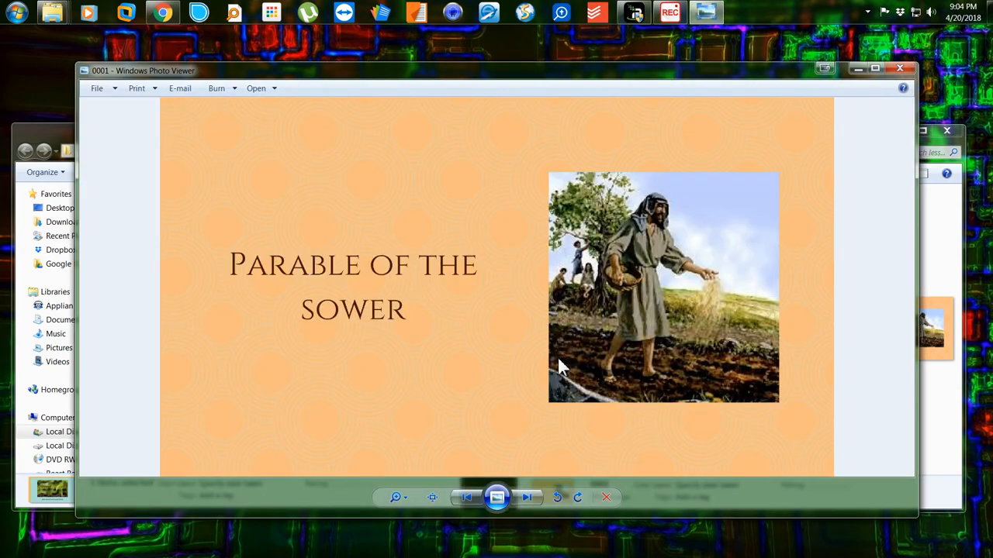
{"action": "left_click", "coordinate": [527, 500]}
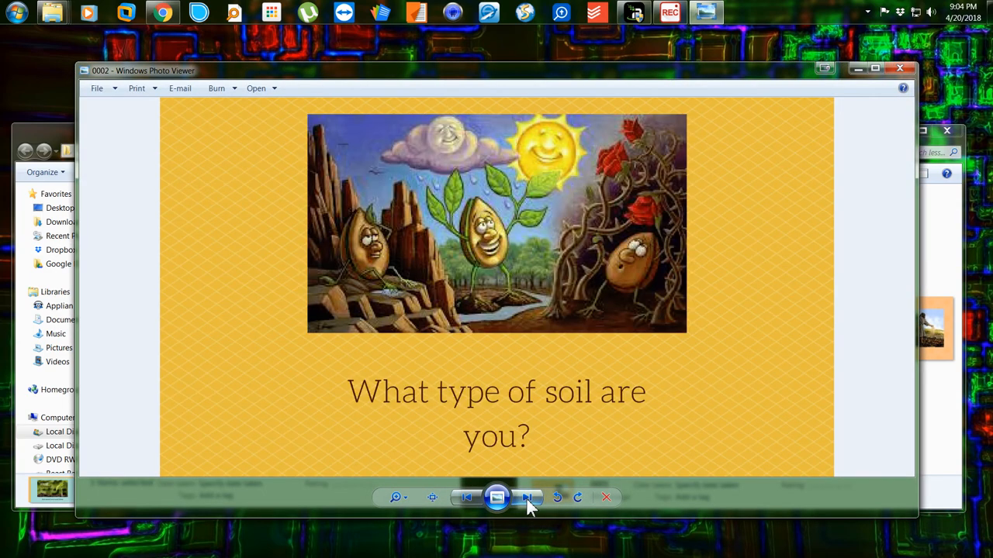
{"action": "left_click", "coordinate": [525, 497]}
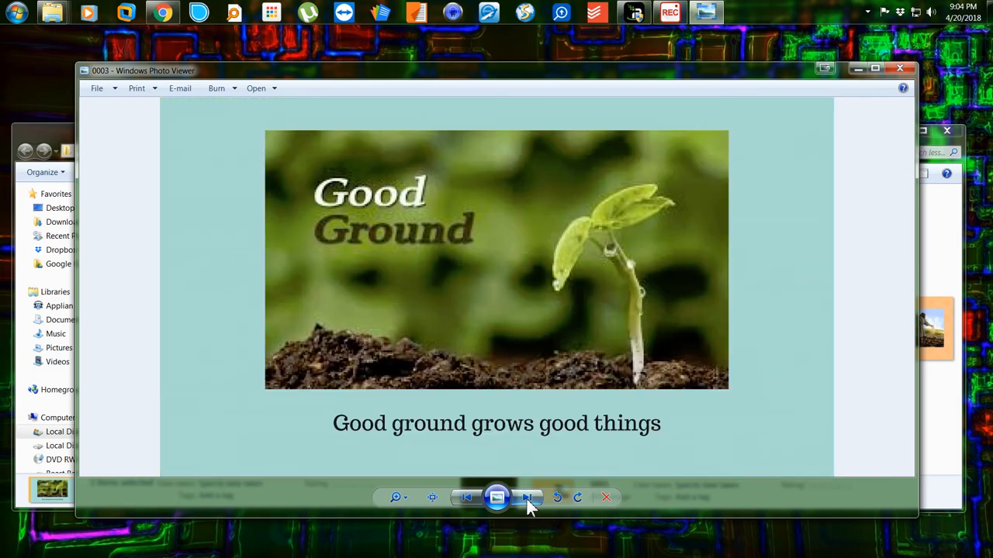
{"action": "left_click", "coordinate": [902, 70]}
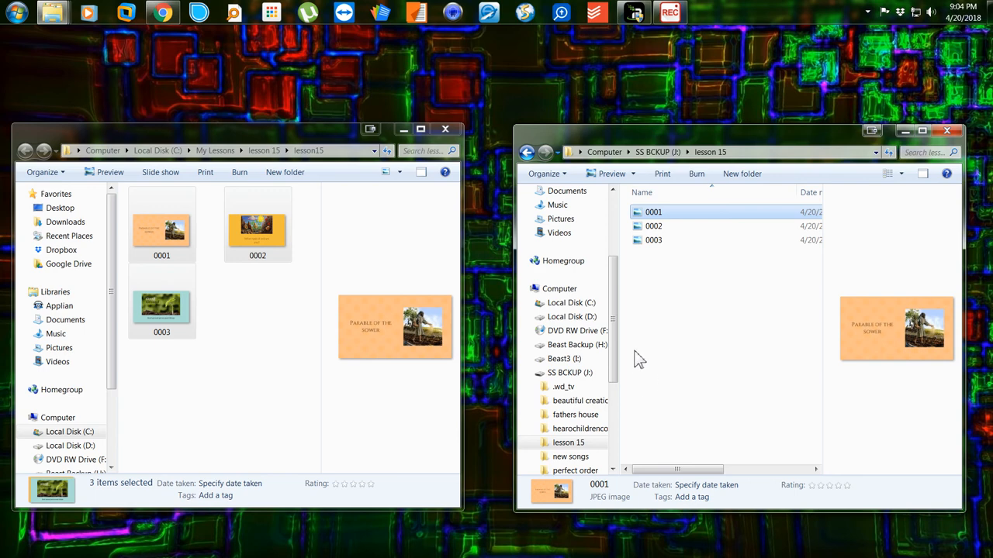